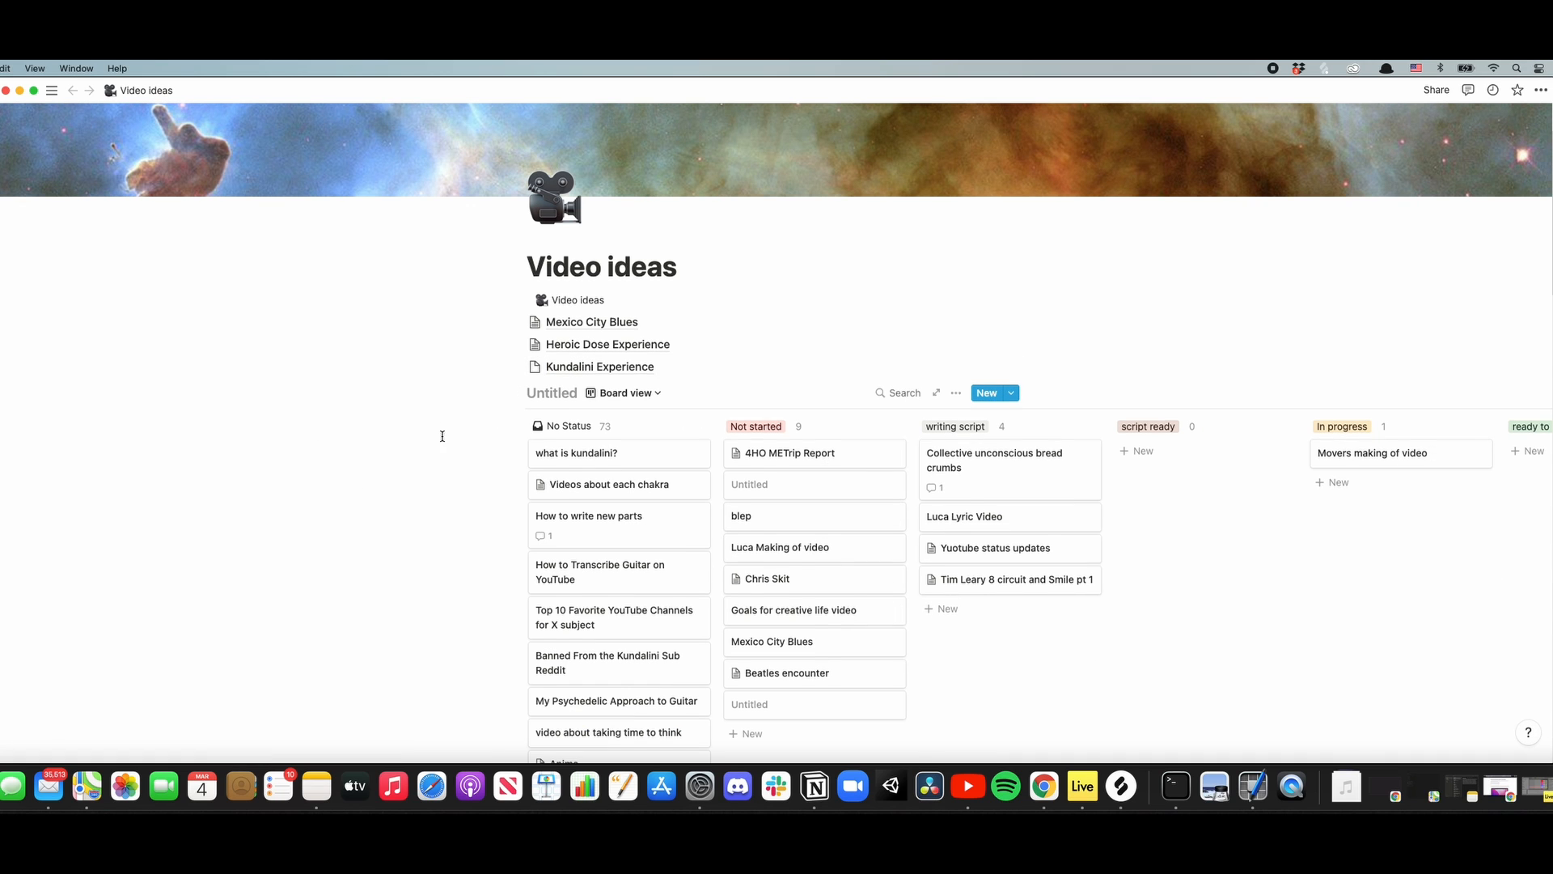
- Add a card named "DMT Toad Psych book club" to the No Status column of the Video ideas board
{"action": "scroll", "coordinate": [442, 436], "scroll_direction": "down", "scroll_amount": 2}
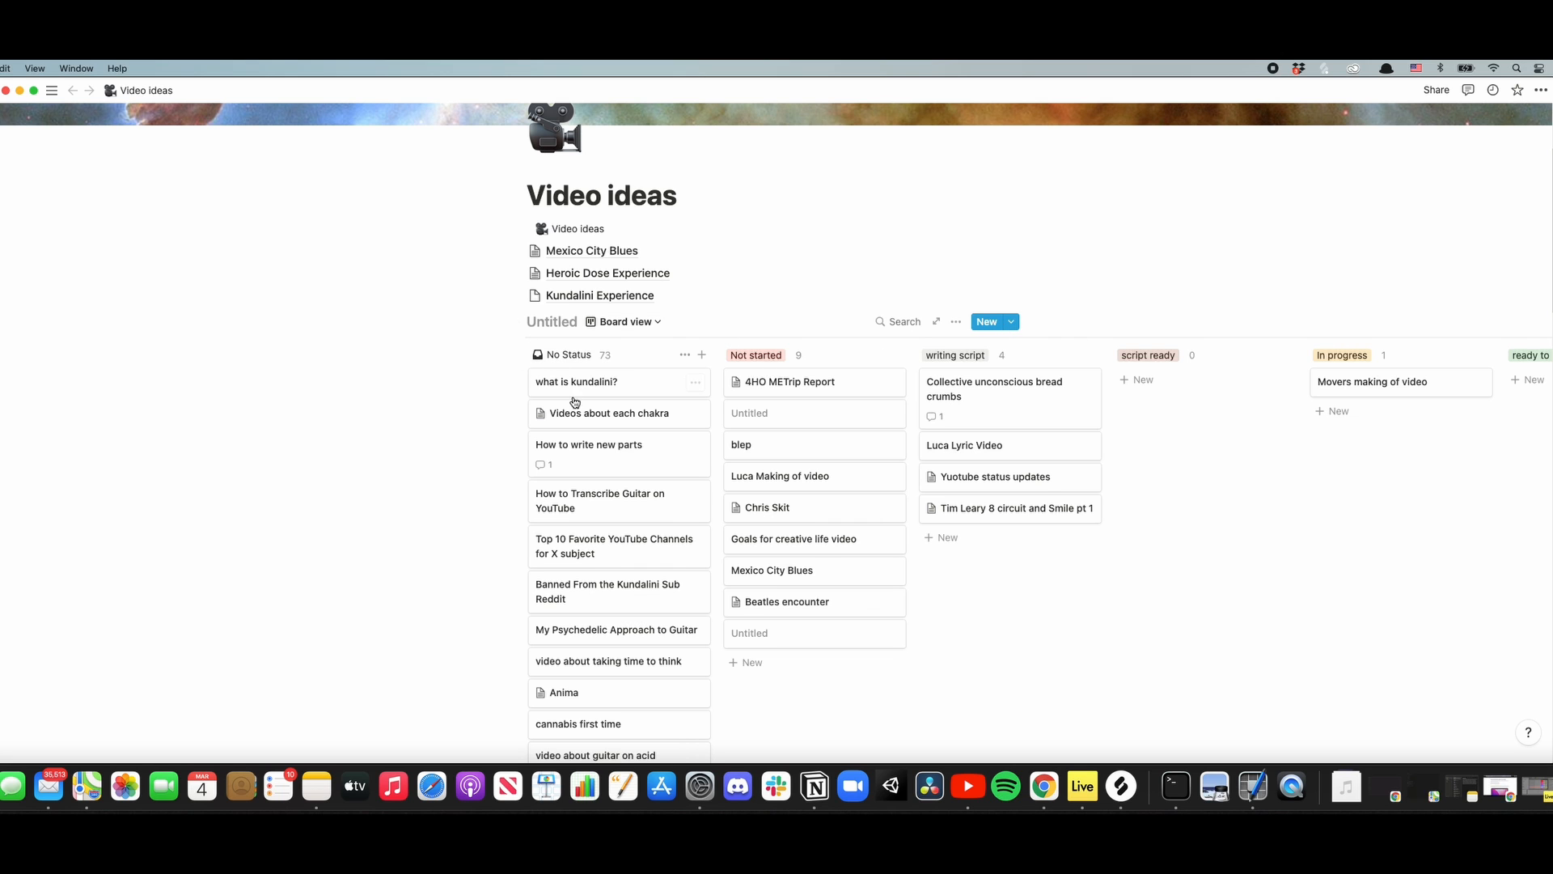
{"action": "scroll", "coordinate": [574, 402], "scroll_direction": "down", "scroll_amount": 6}
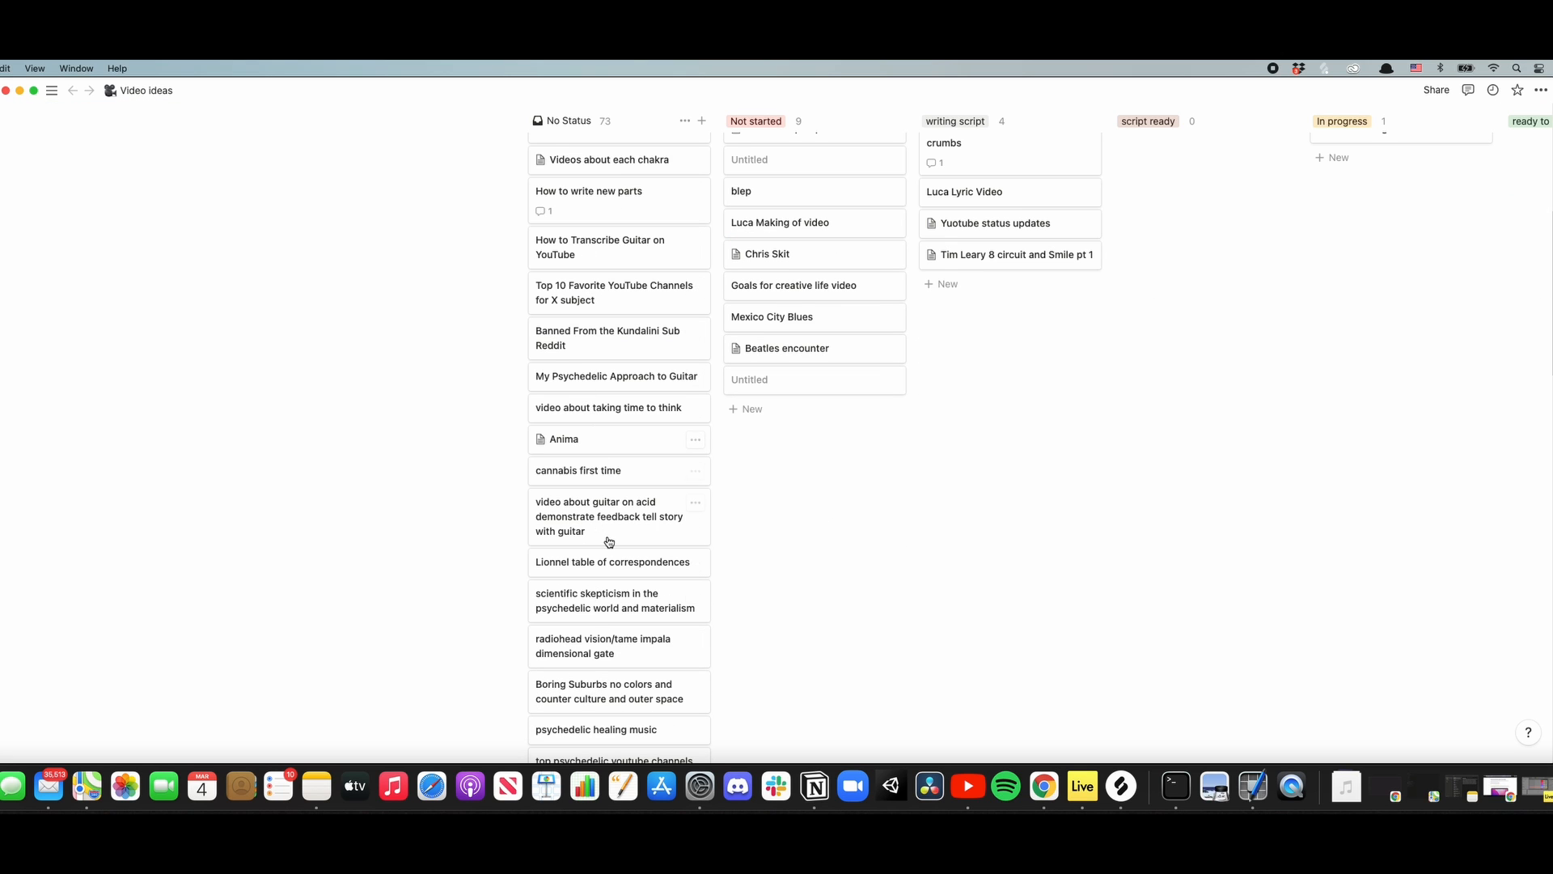
{"action": "scroll", "coordinate": [609, 541], "scroll_direction": "up", "scroll_amount": 6}
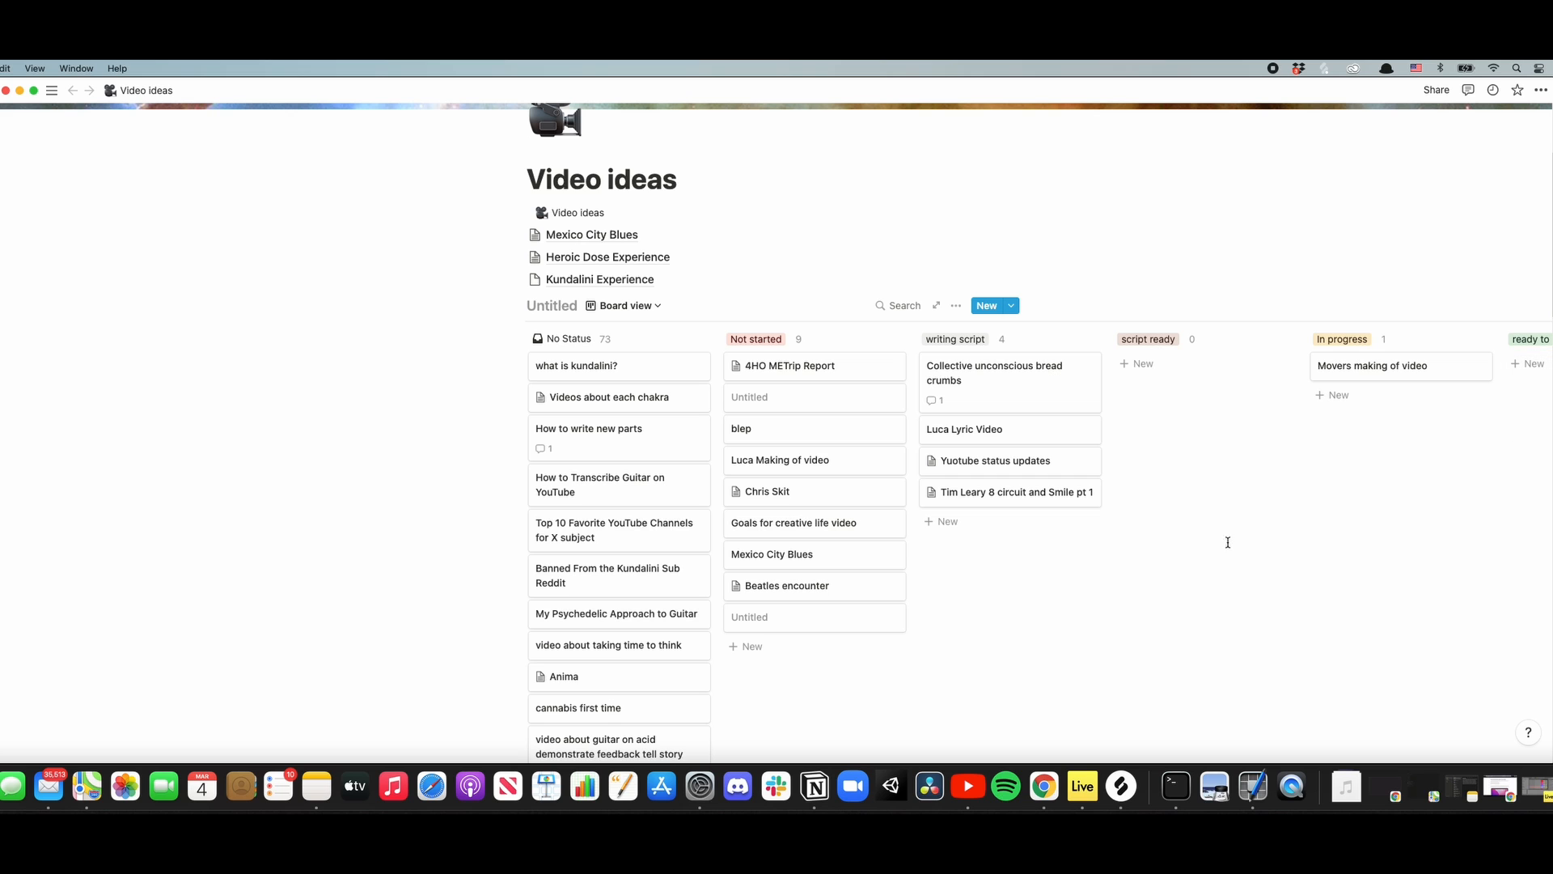
{"action": "scroll", "coordinate": [615, 510], "scroll_direction": "down", "scroll_amount": 15}
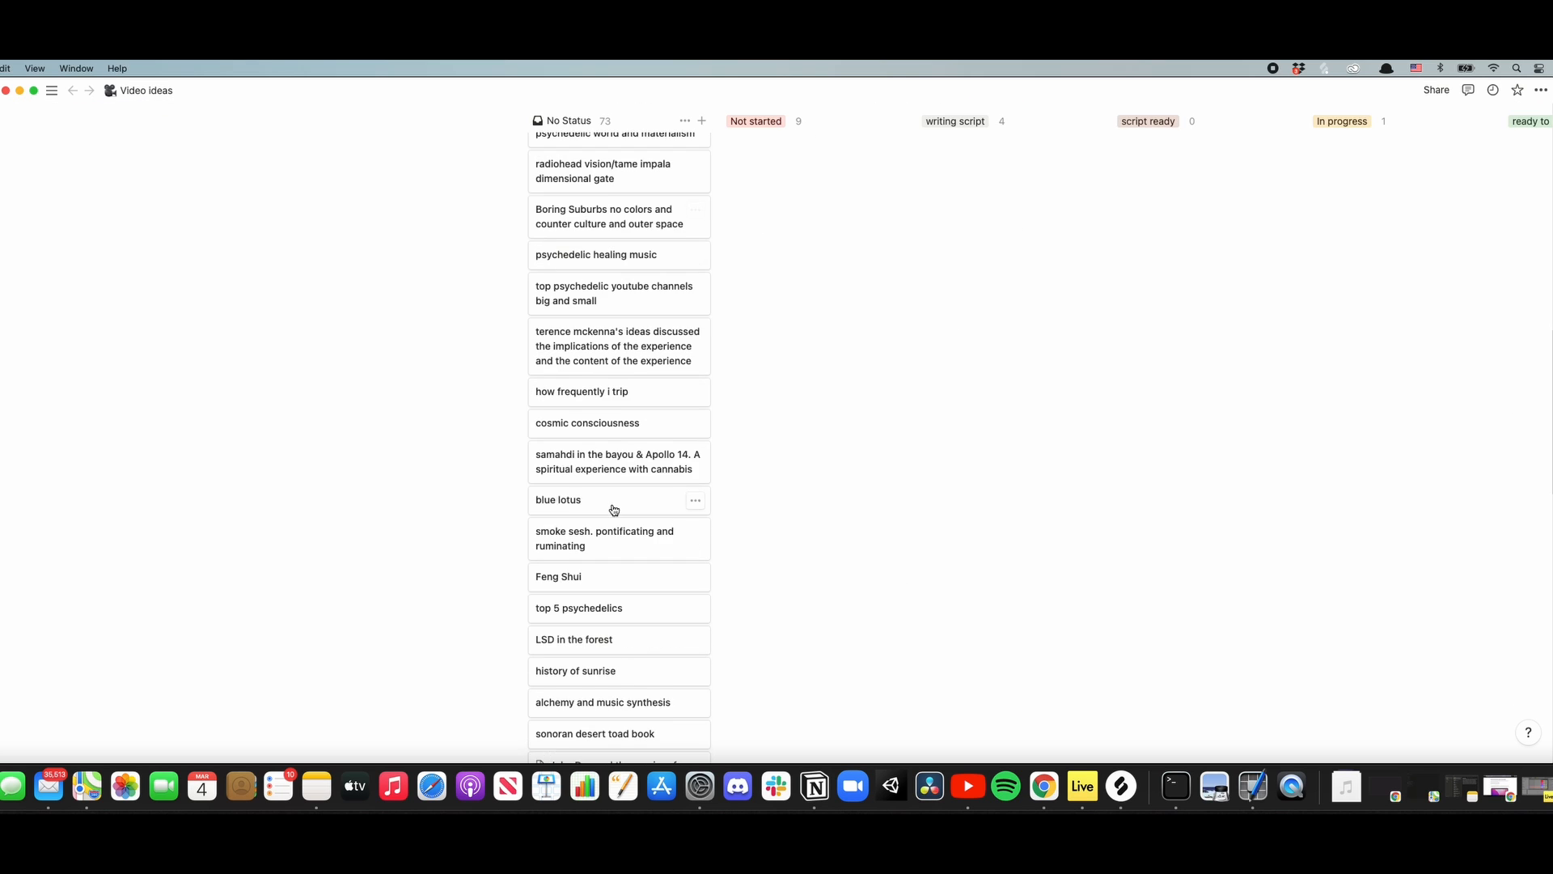
{"action": "scroll", "coordinate": [614, 509], "scroll_direction": "down", "scroll_amount": 10}
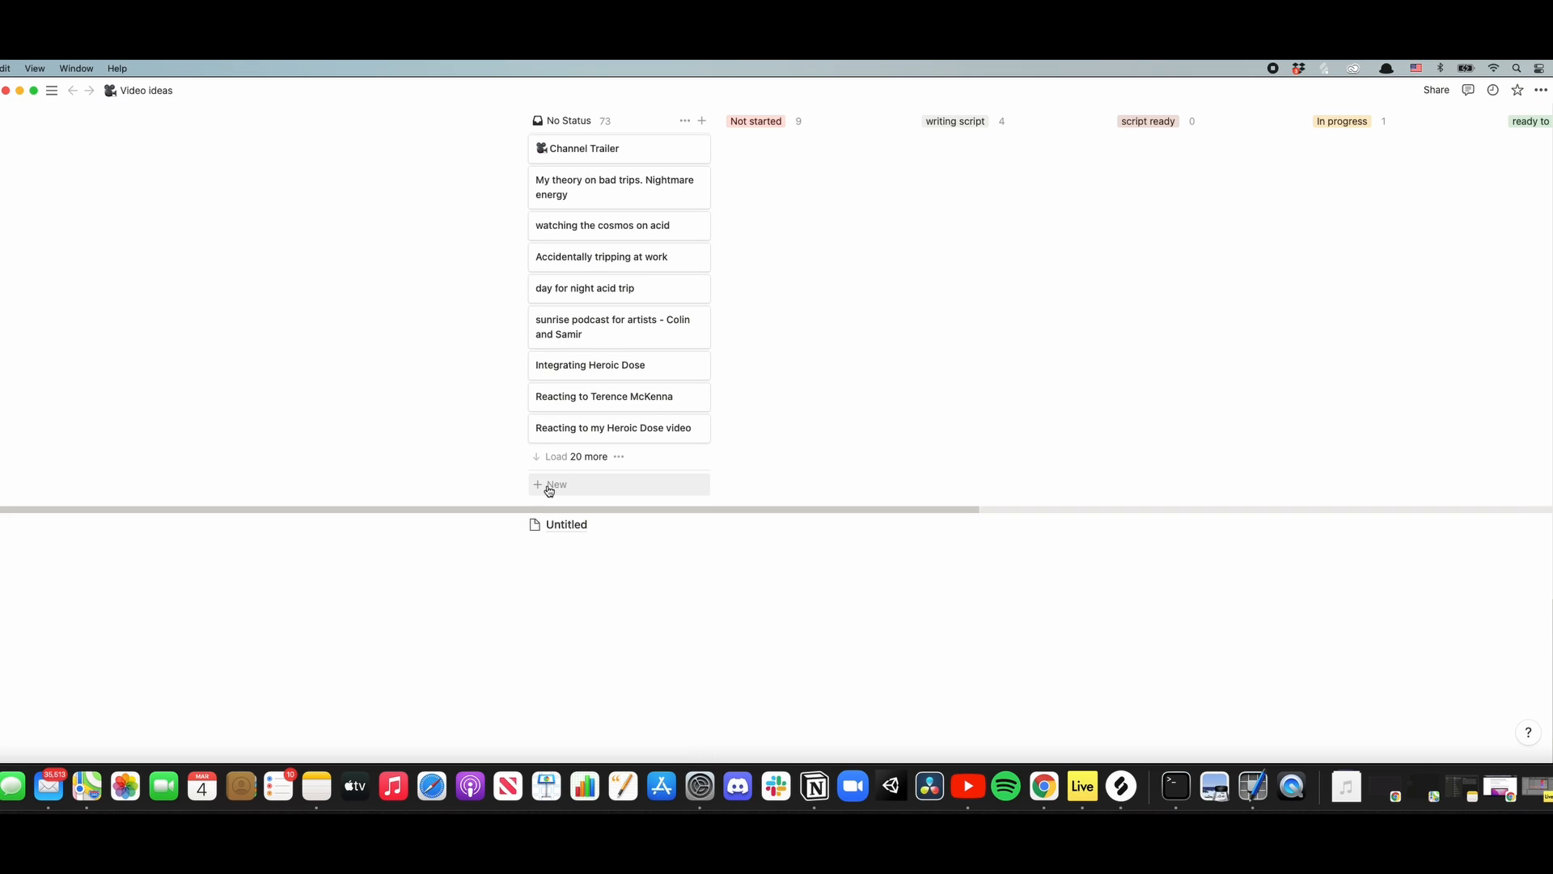
{"action": "left_click", "coordinate": [550, 485]}
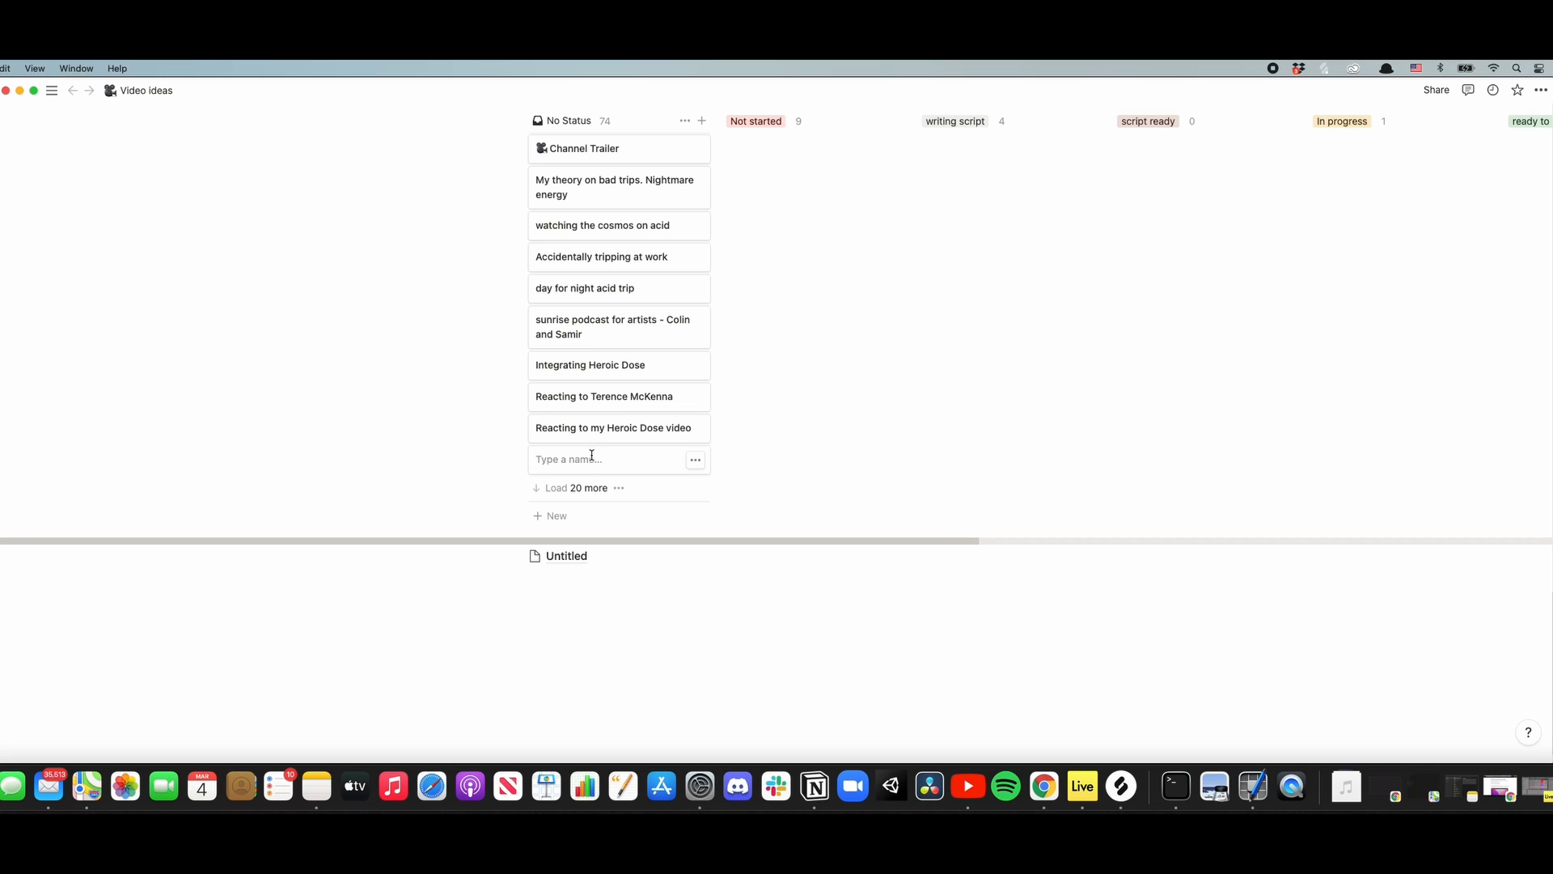
{"action": "type", "text": "DM"}
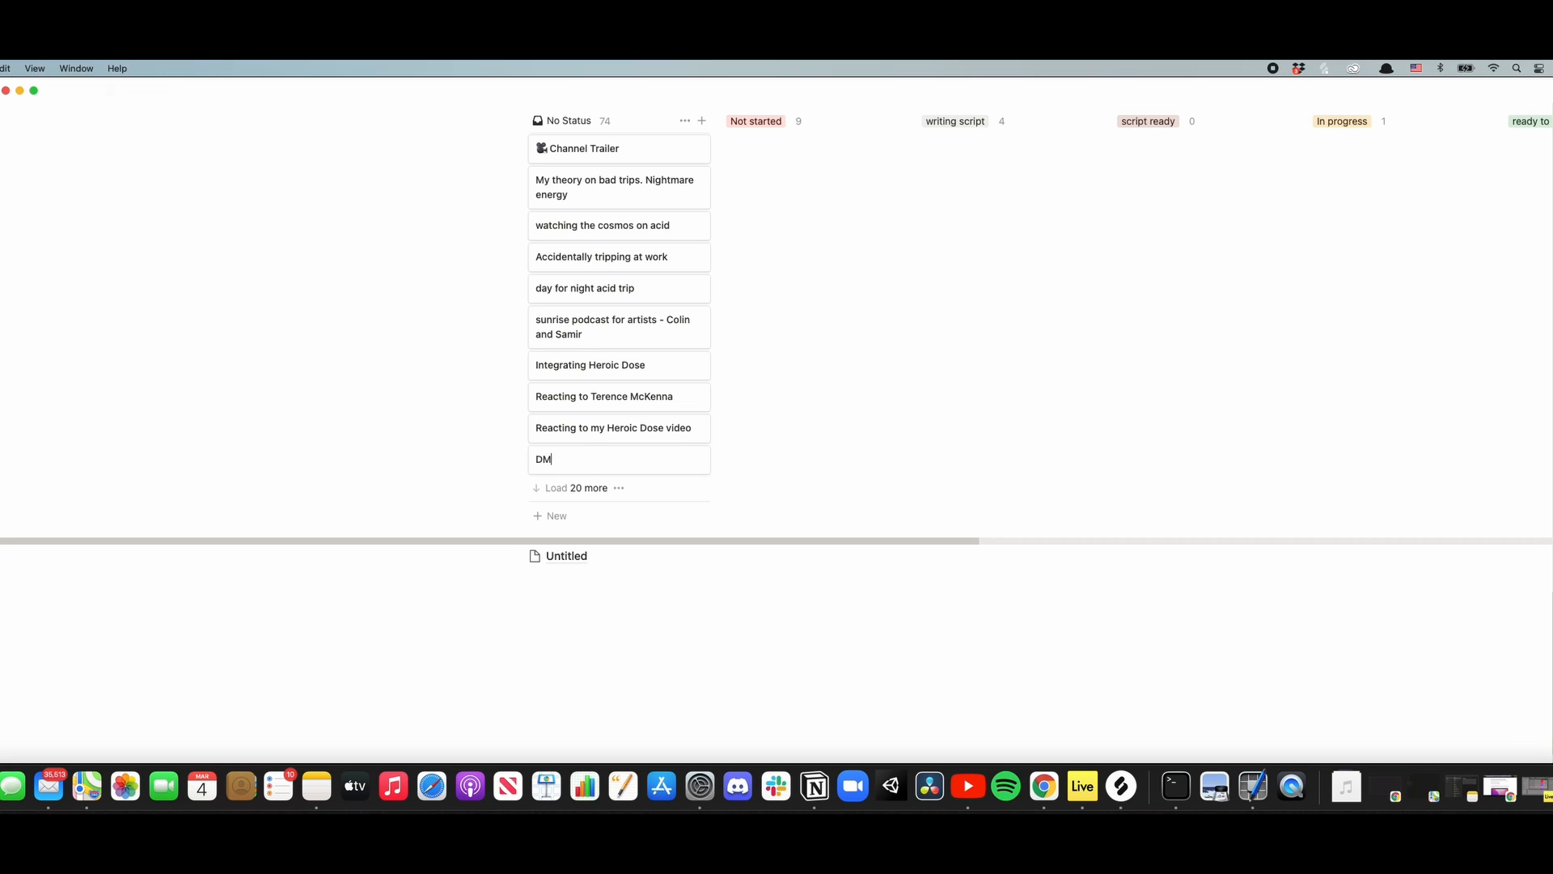
{"action": "type", "text": "T Toad Psych book club"}
{"action": "key", "text": "Escape"}
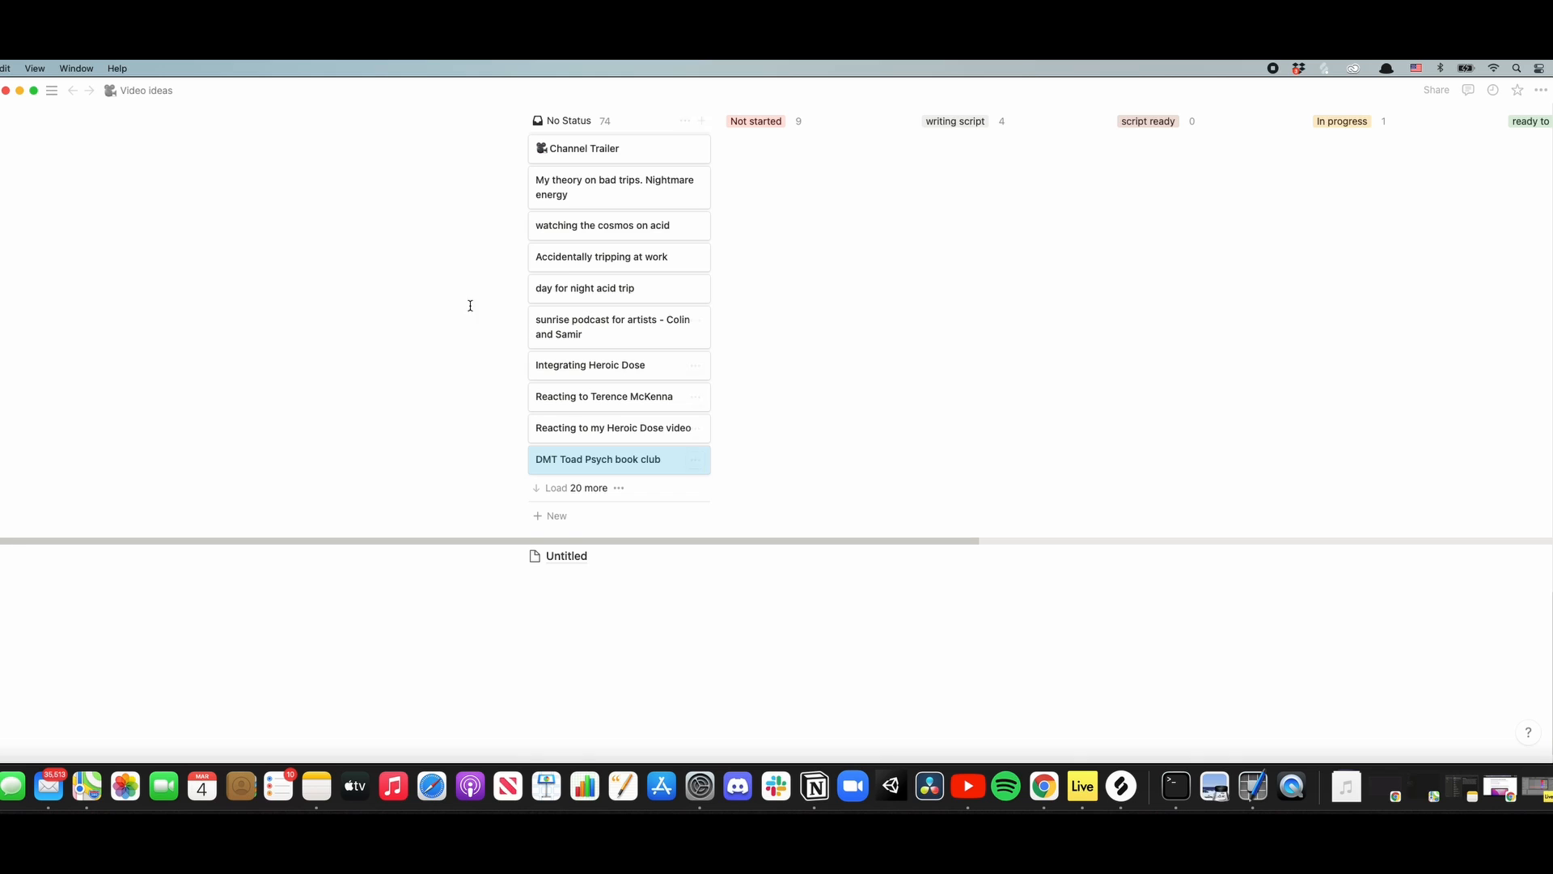
- Open the Blank Video Template page and duplicate it
{"action": "scroll", "coordinate": [375, 453], "scroll_direction": "up", "scroll_amount": 10}
{"action": "scroll", "coordinate": [366, 434], "scroll_direction": "up", "scroll_amount": 10}
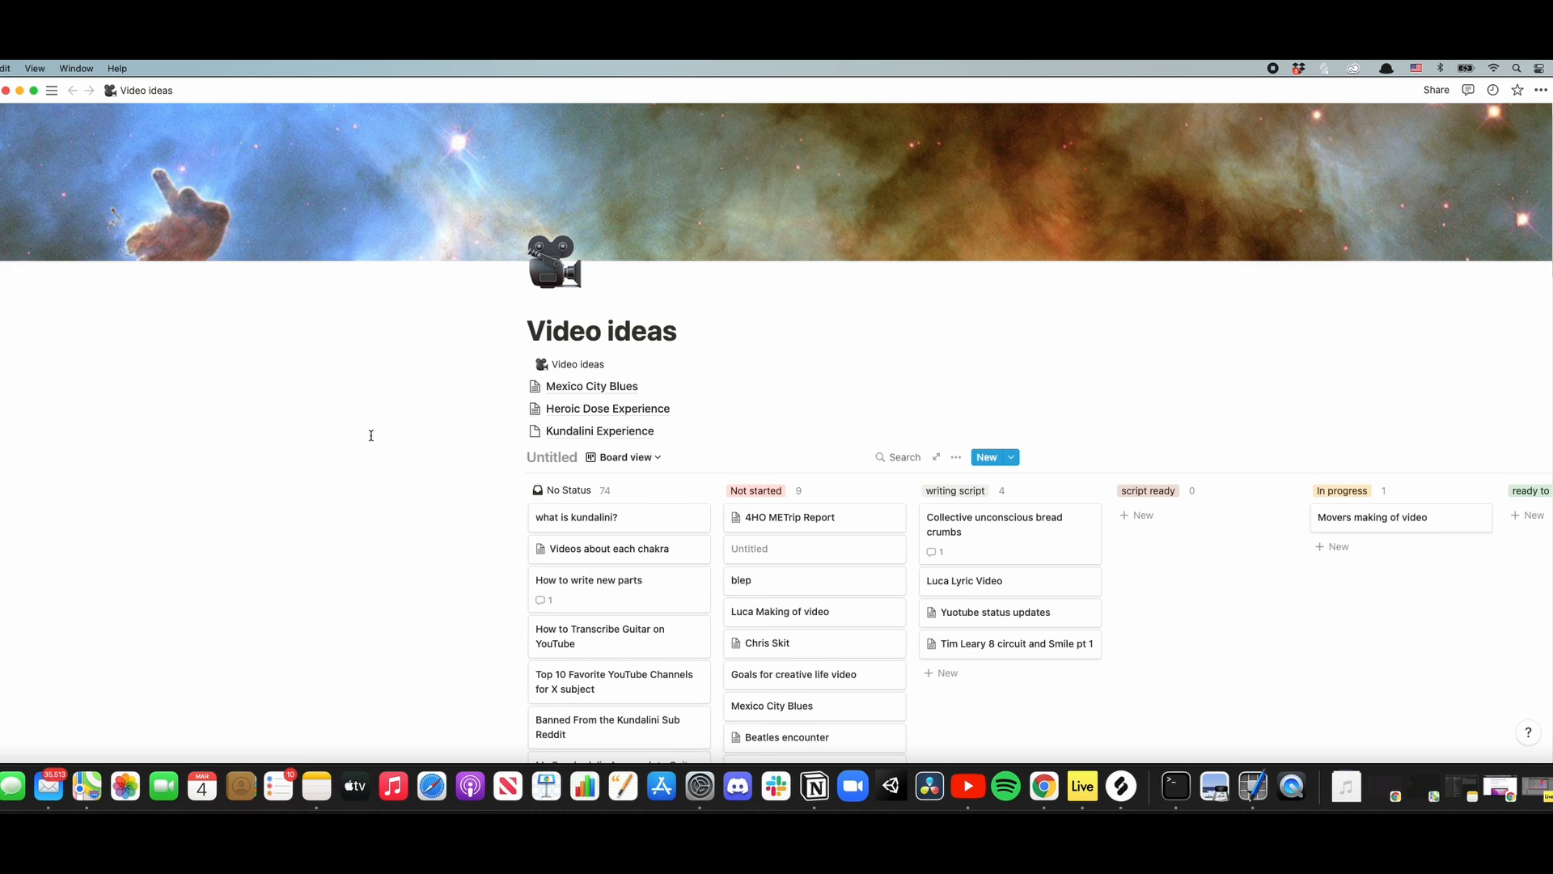
{"action": "mouse_move", "coordinate": [113, 92]}
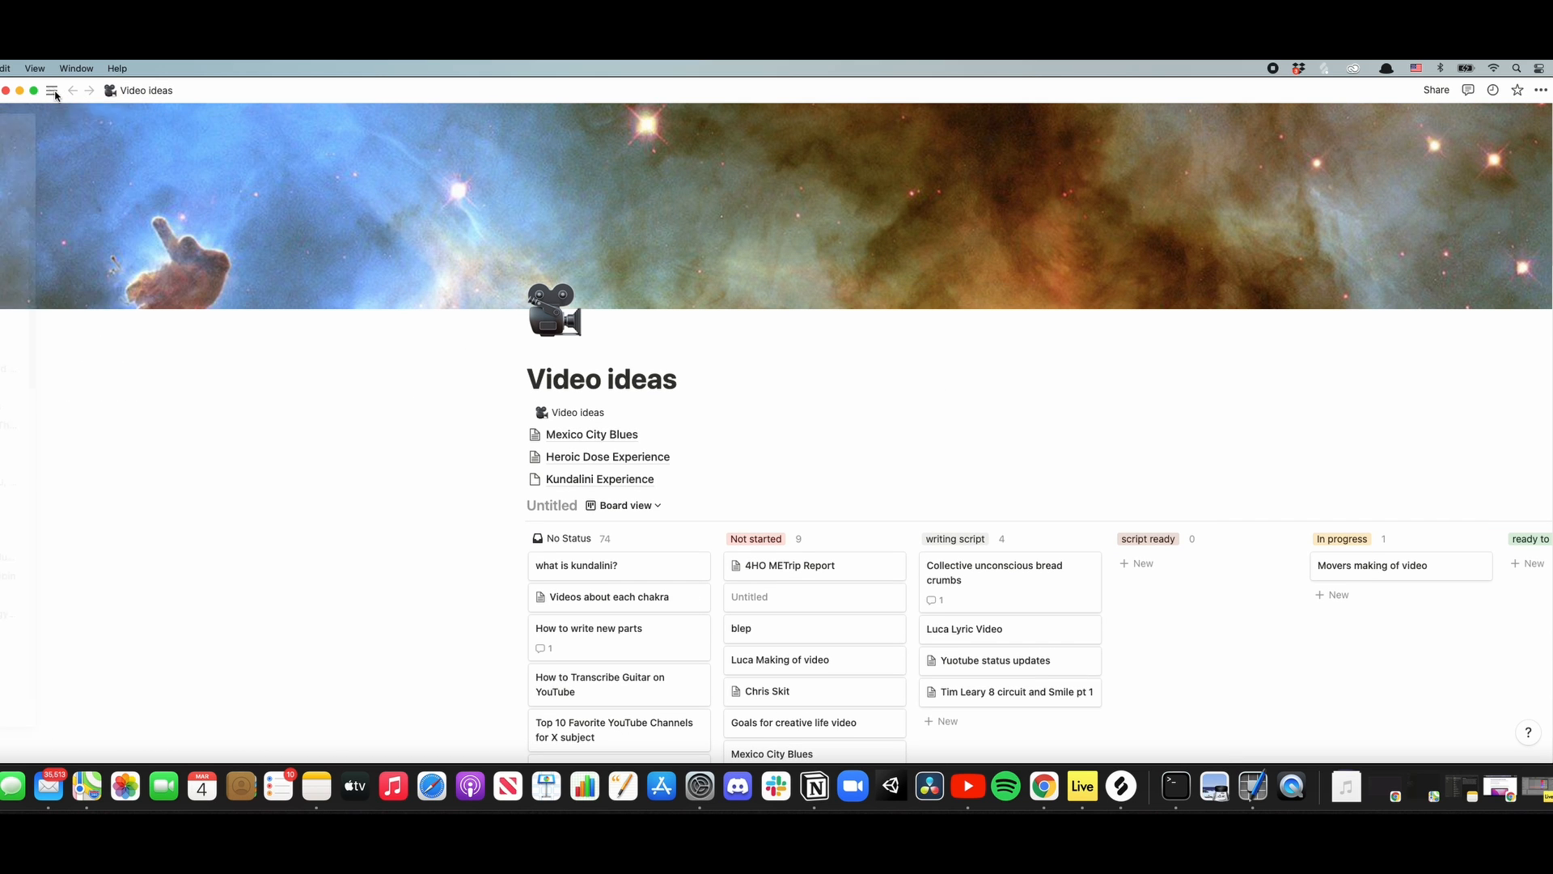
{"action": "mouse_move", "coordinate": [53, 92]}
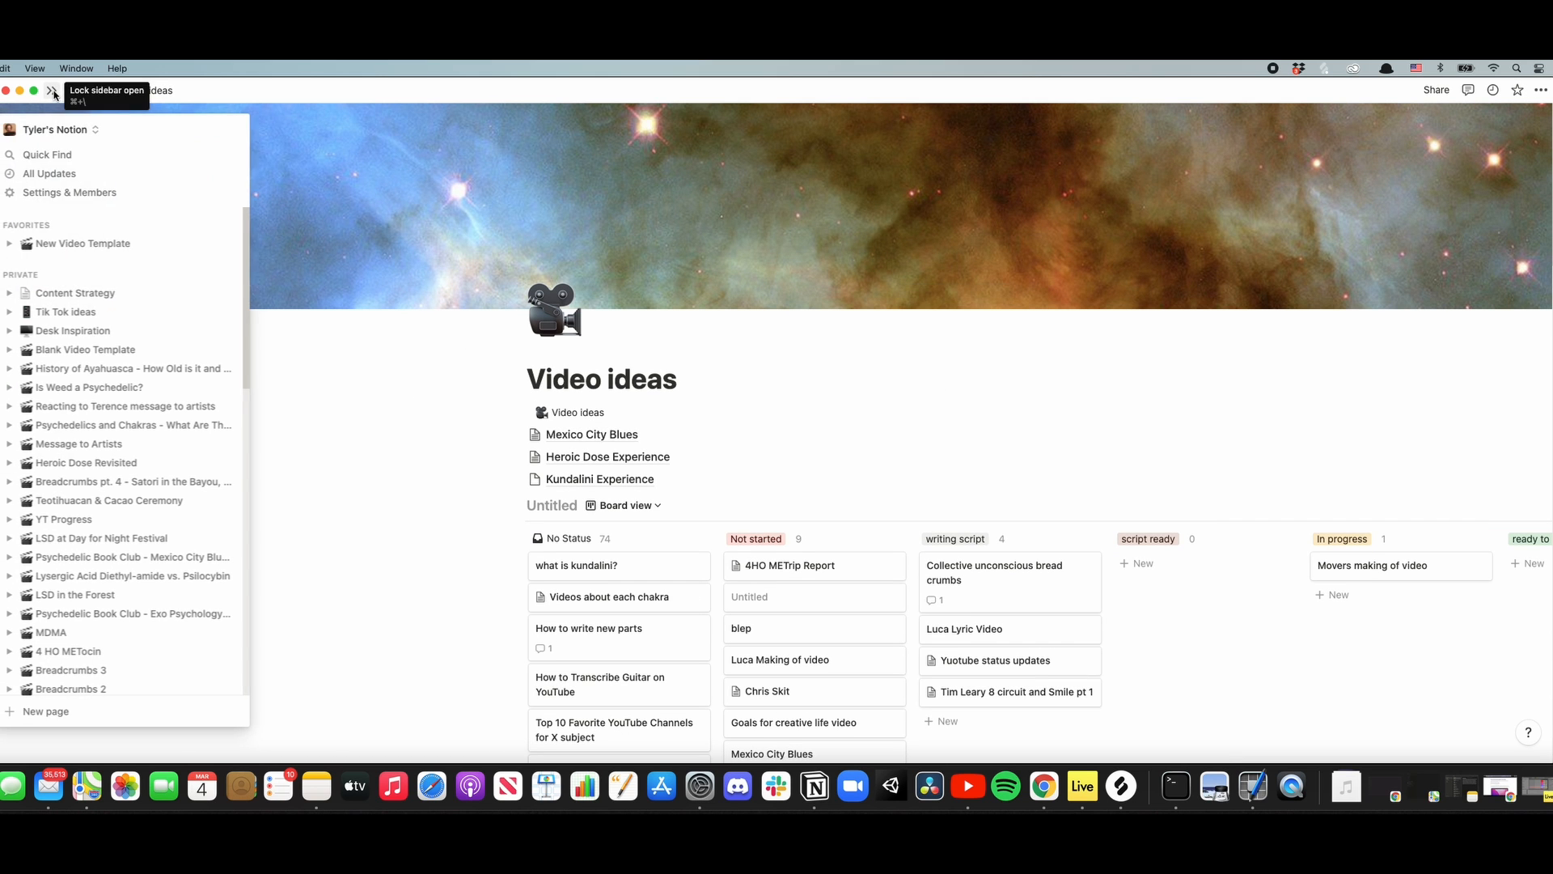
{"action": "left_click", "coordinate": [68, 349]}
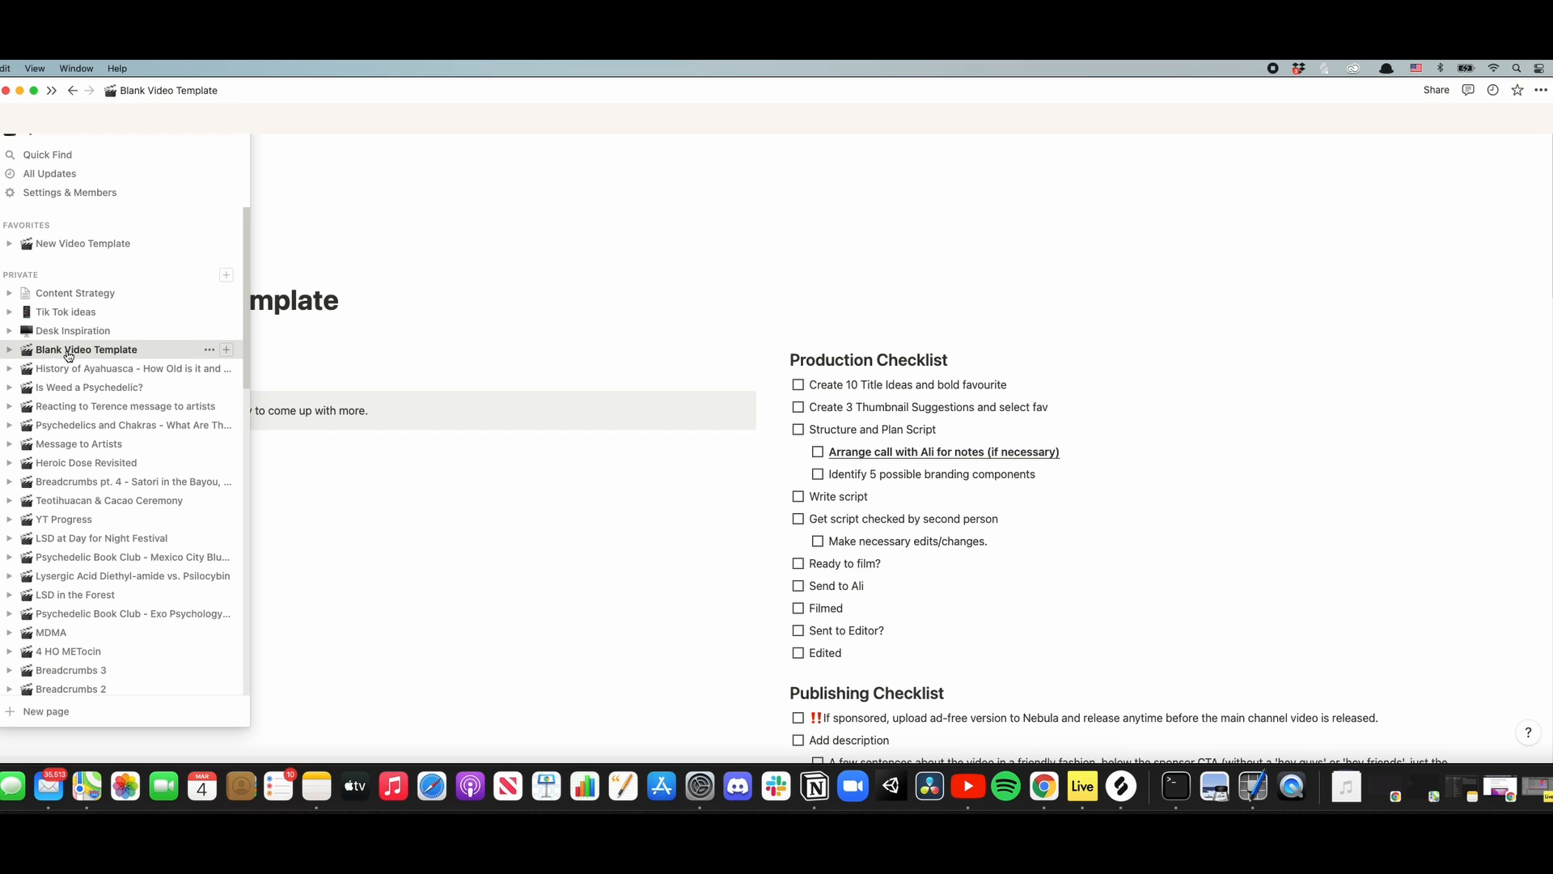
{"action": "right_click", "coordinate": [68, 355]}
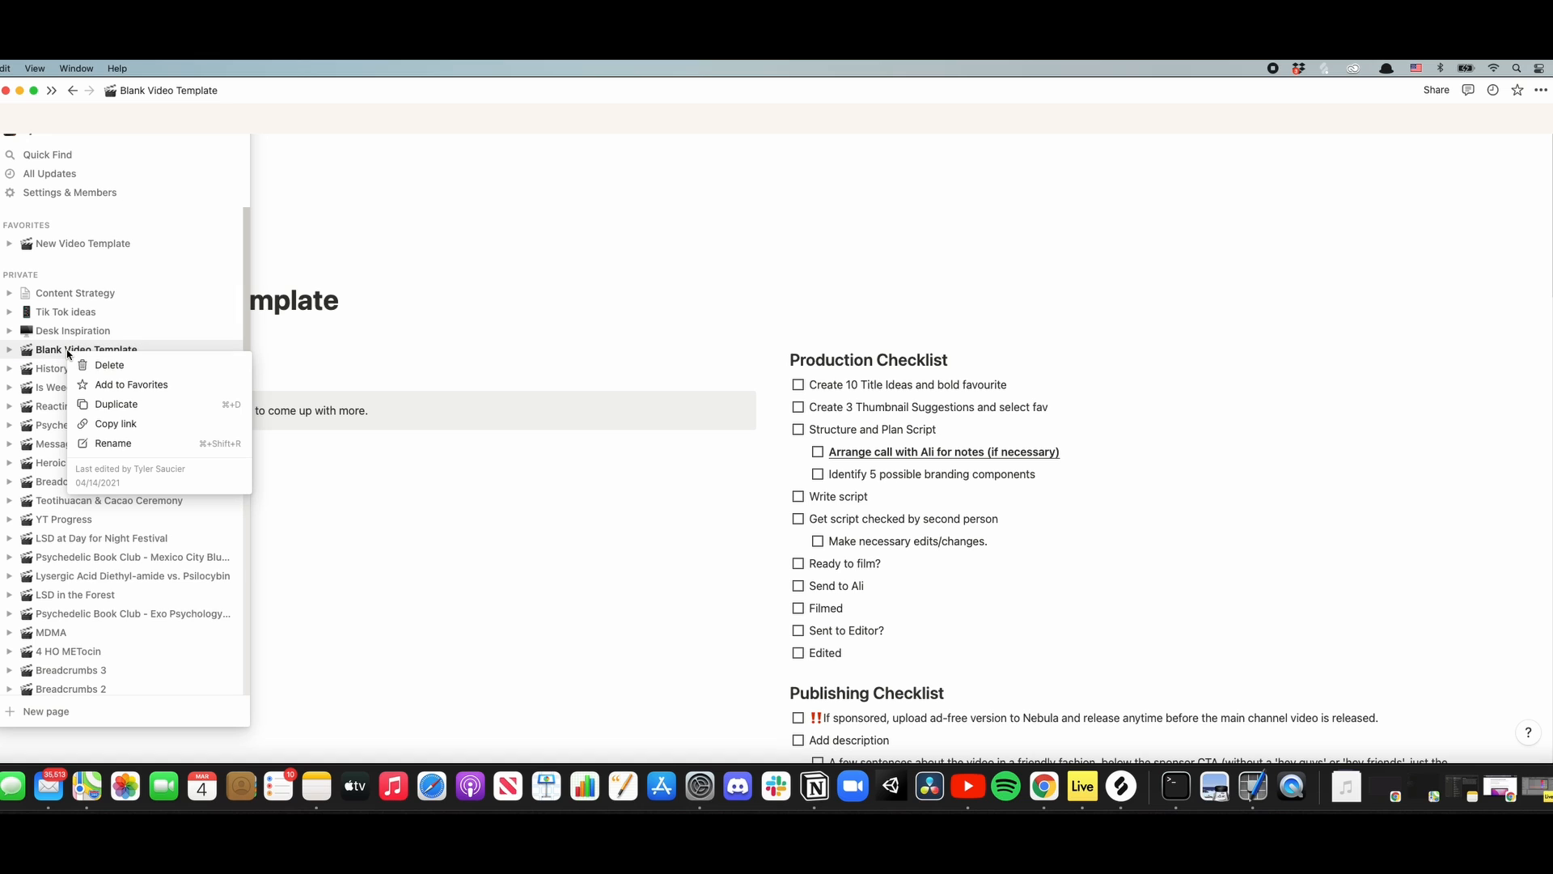
{"action": "left_click", "coordinate": [108, 405]}
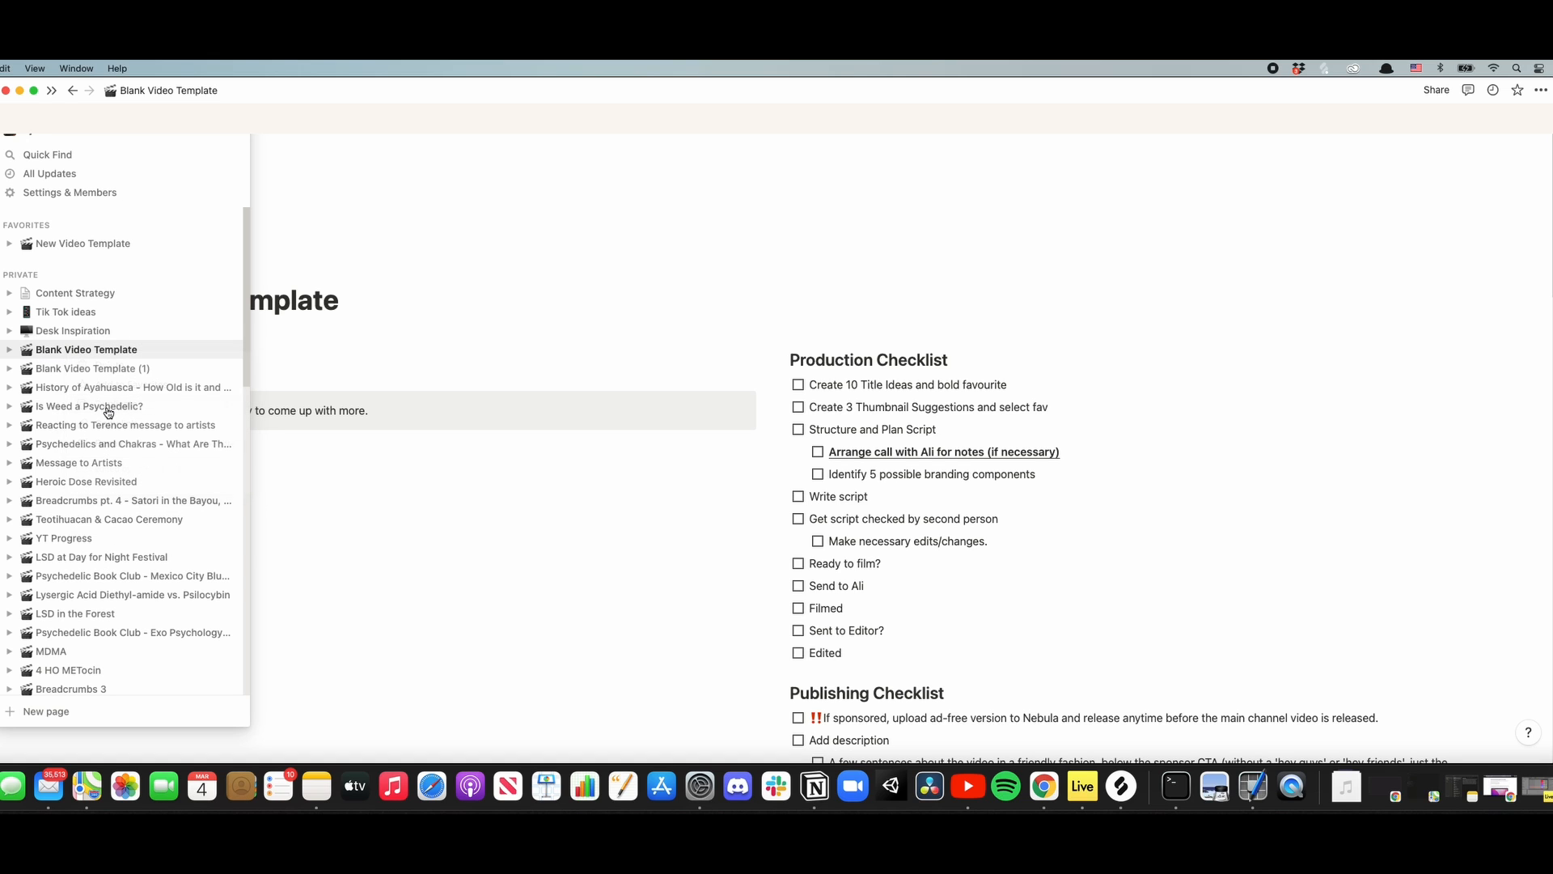
- Open the duplicated template page and retitle it "DMT Toad book club"
{"action": "left_click", "coordinate": [95, 369]}
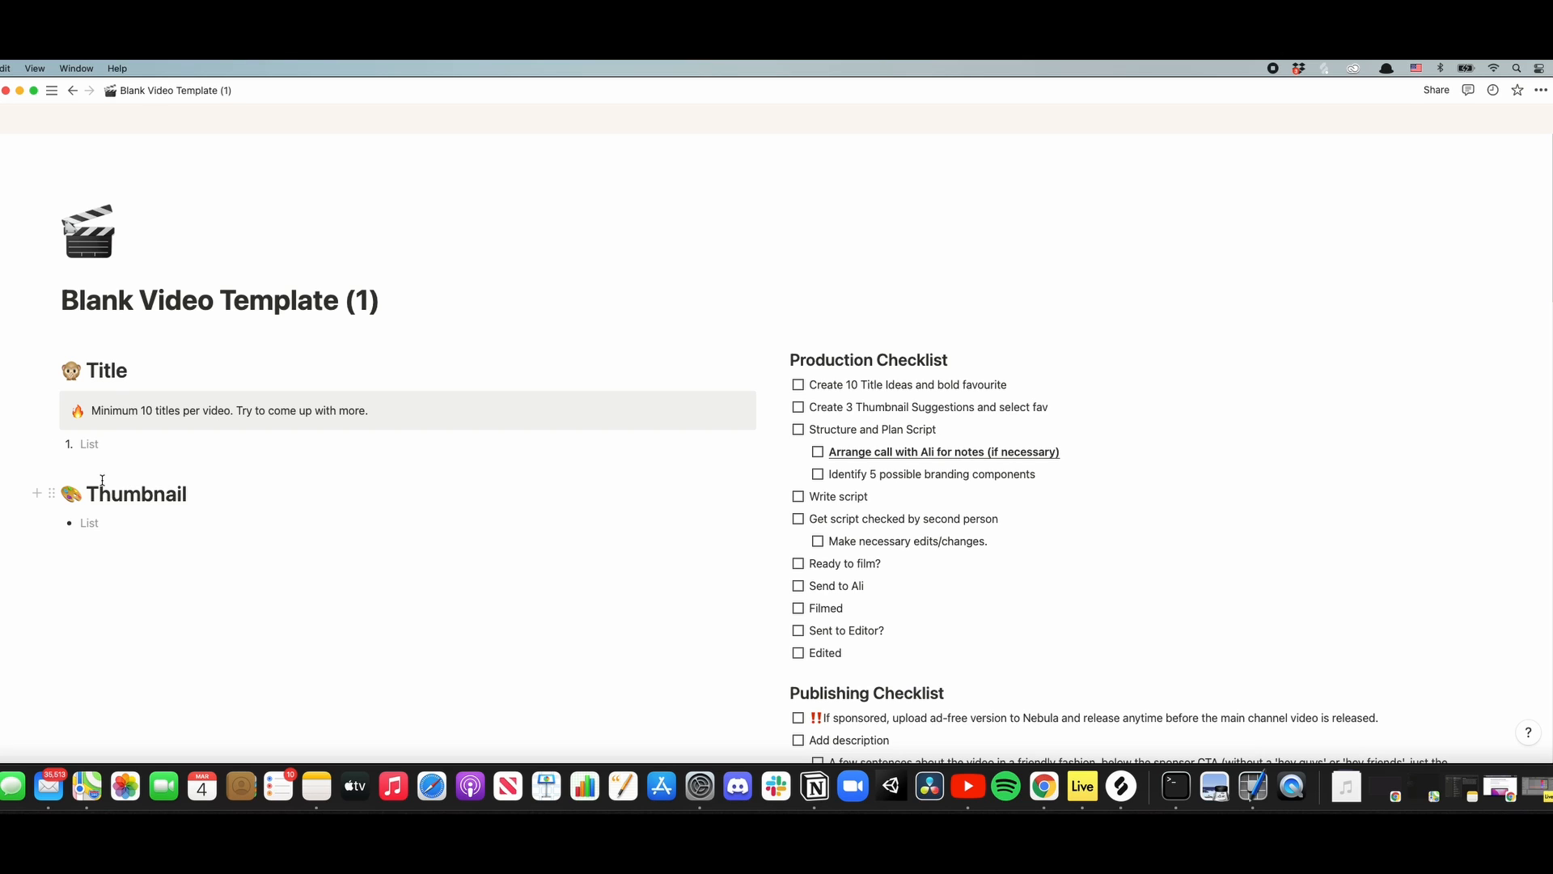
{"action": "triple_click", "coordinate": [280, 311]}
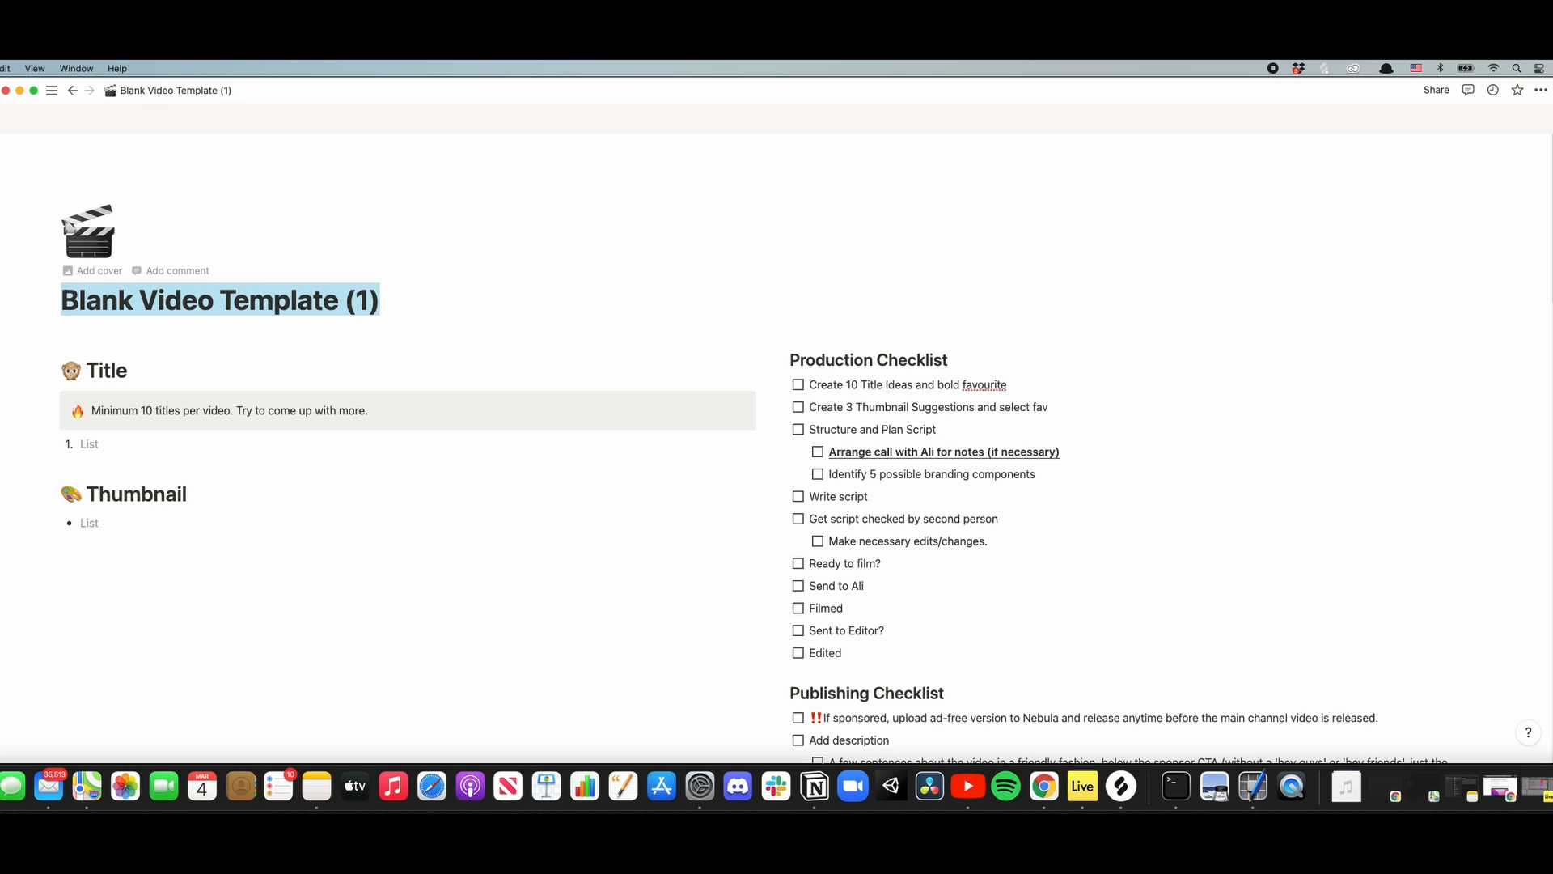
{"action": "key", "text": "BackSpace"}
{"action": "type", "text": "DMT Toa"}
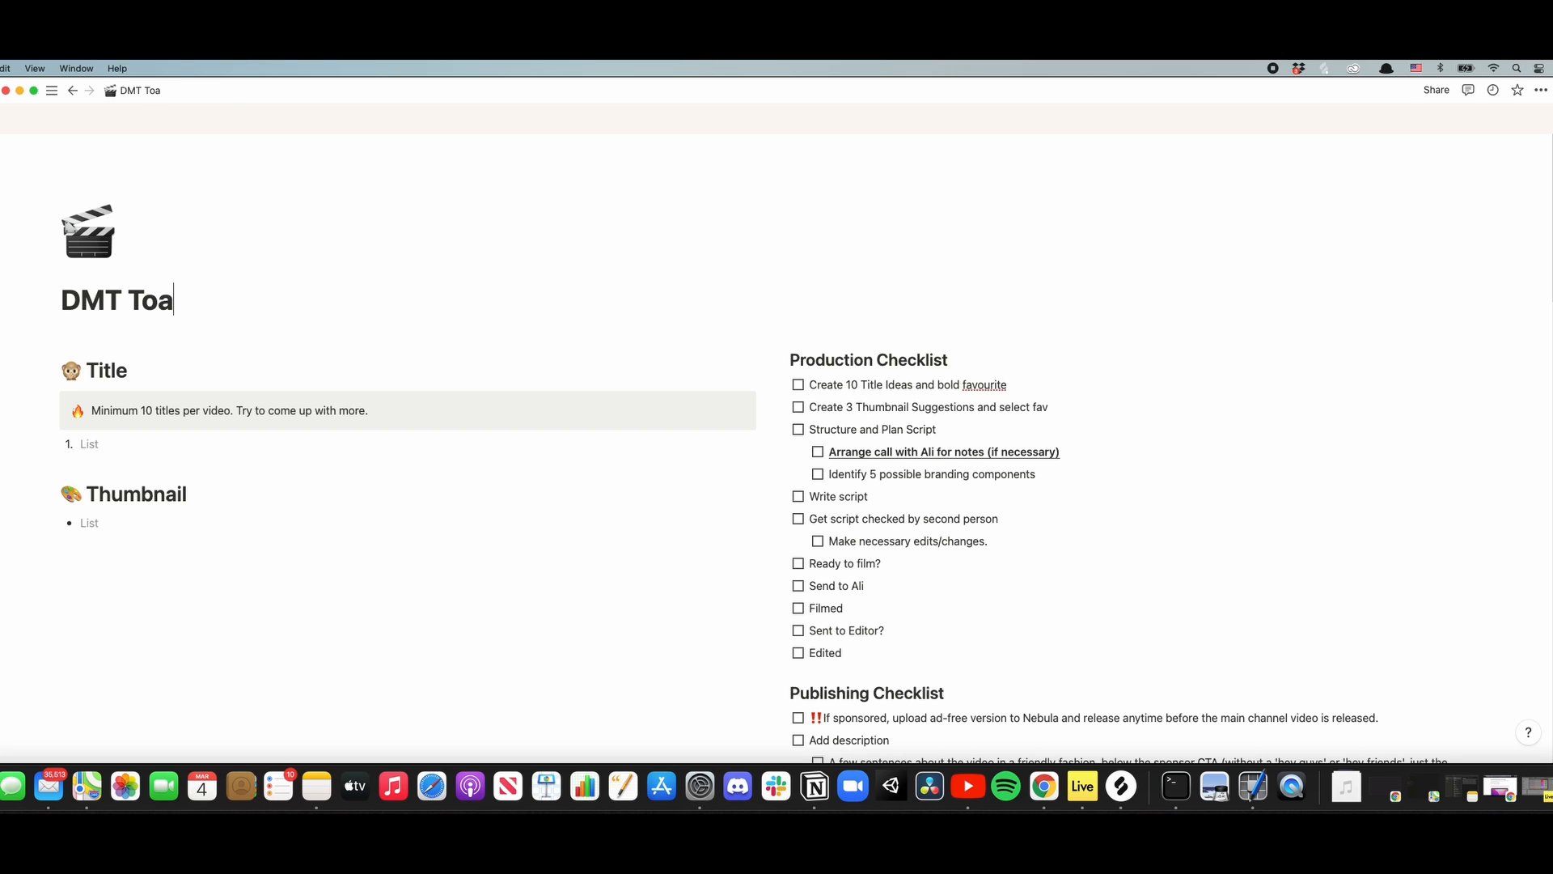
{"action": "type", "text": "d book club"}
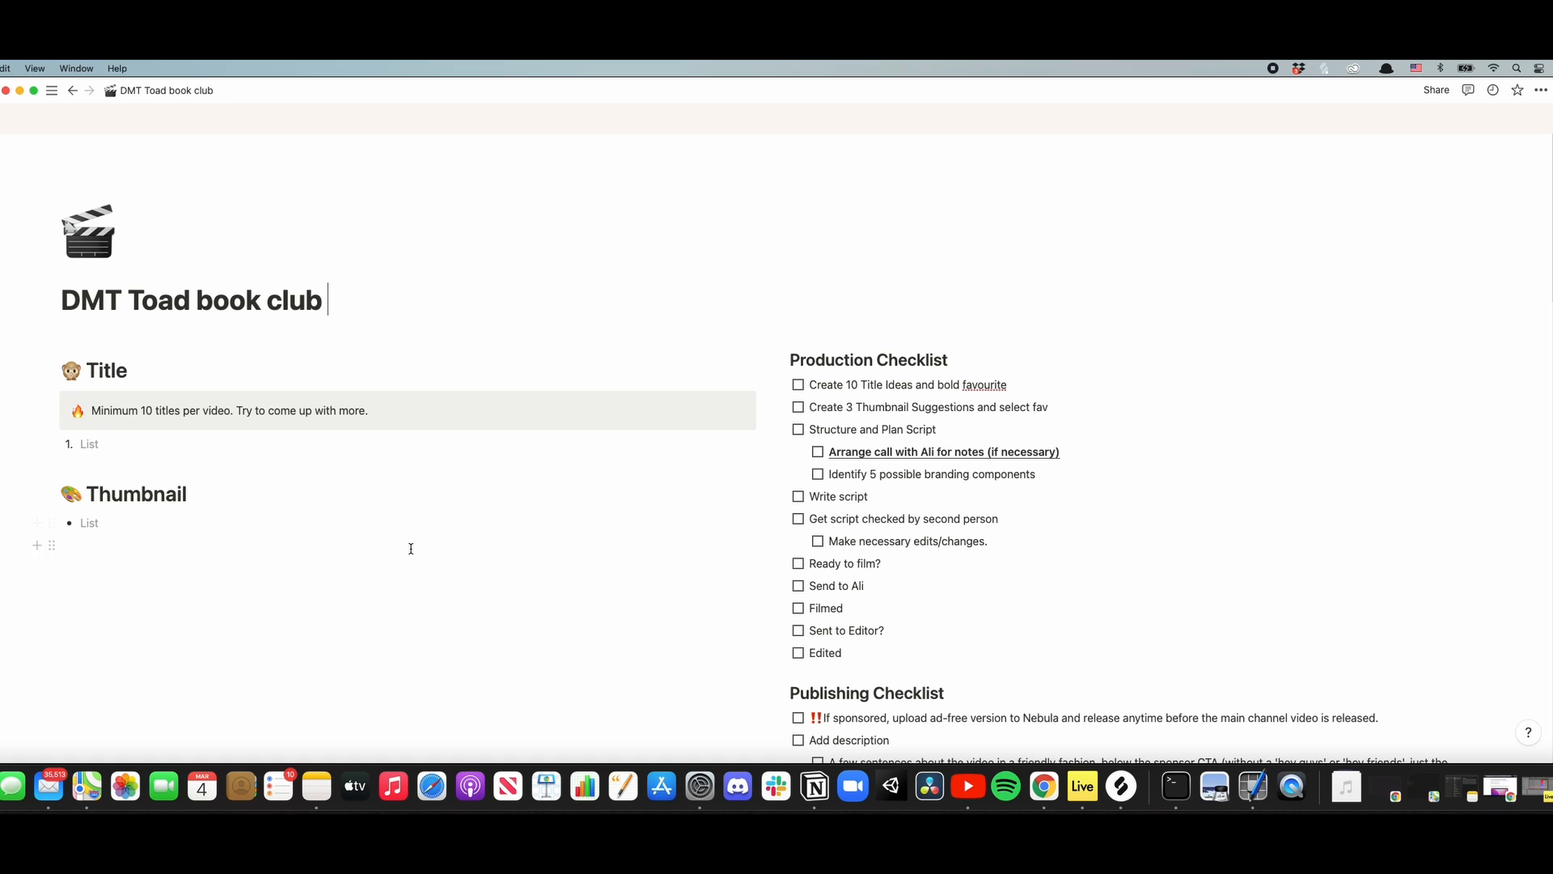
- Review the page's checklists, Notes, Tell the Story, Branding Components and HIVEs Framework sections
{"action": "scroll", "coordinate": [410, 546], "scroll_direction": "down", "scroll_amount": 3}
{"action": "scroll", "coordinate": [347, 381], "scroll_direction": "down", "scroll_amount": 12}
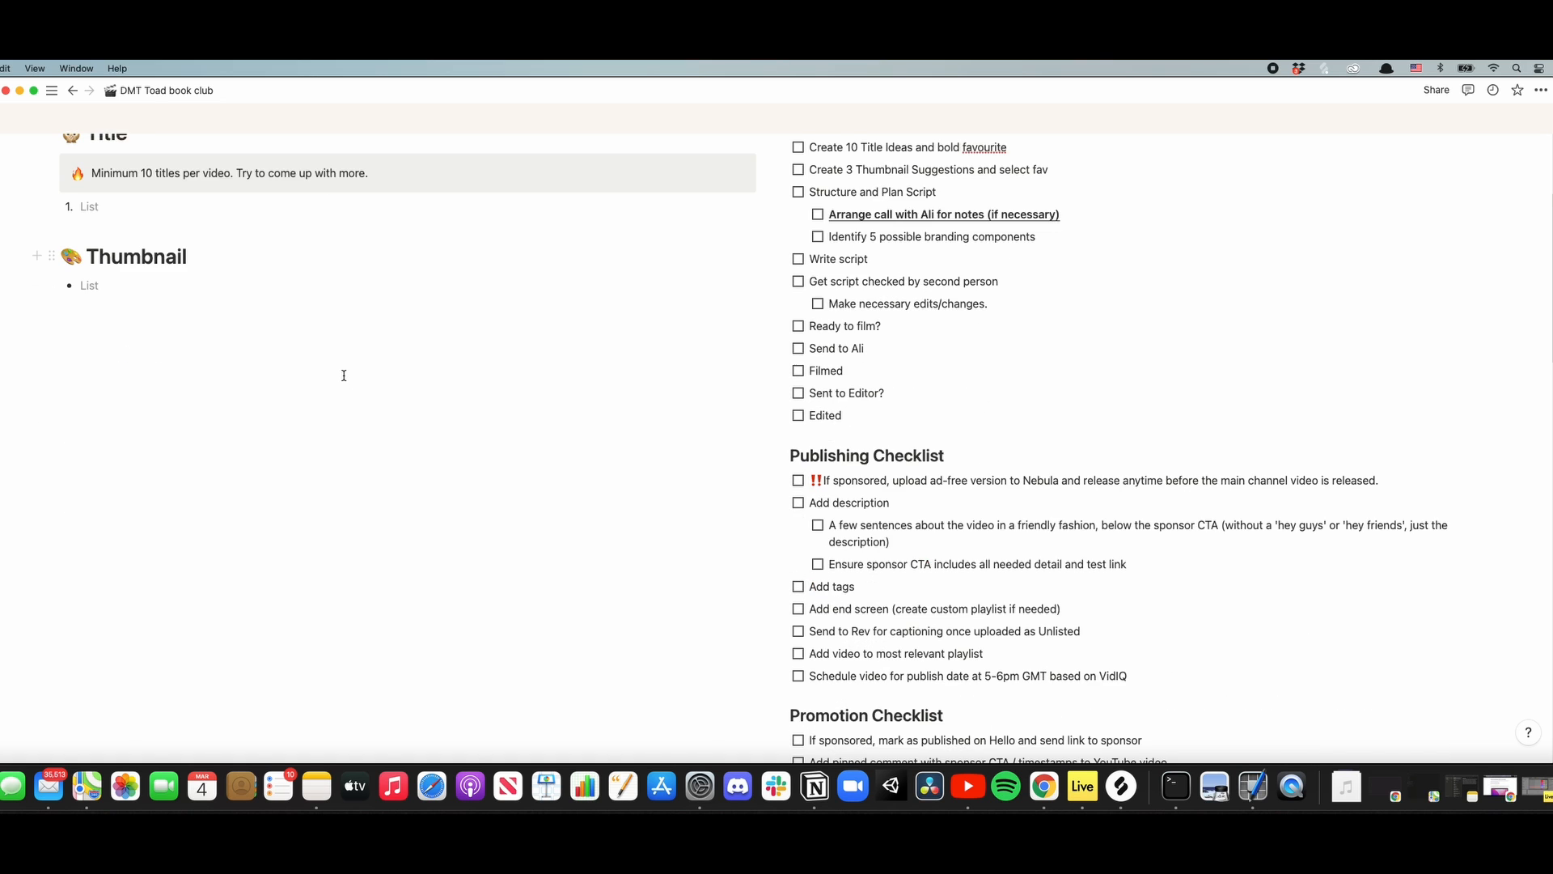
{"action": "scroll", "coordinate": [356, 397], "scroll_direction": "down", "scroll_amount": 9}
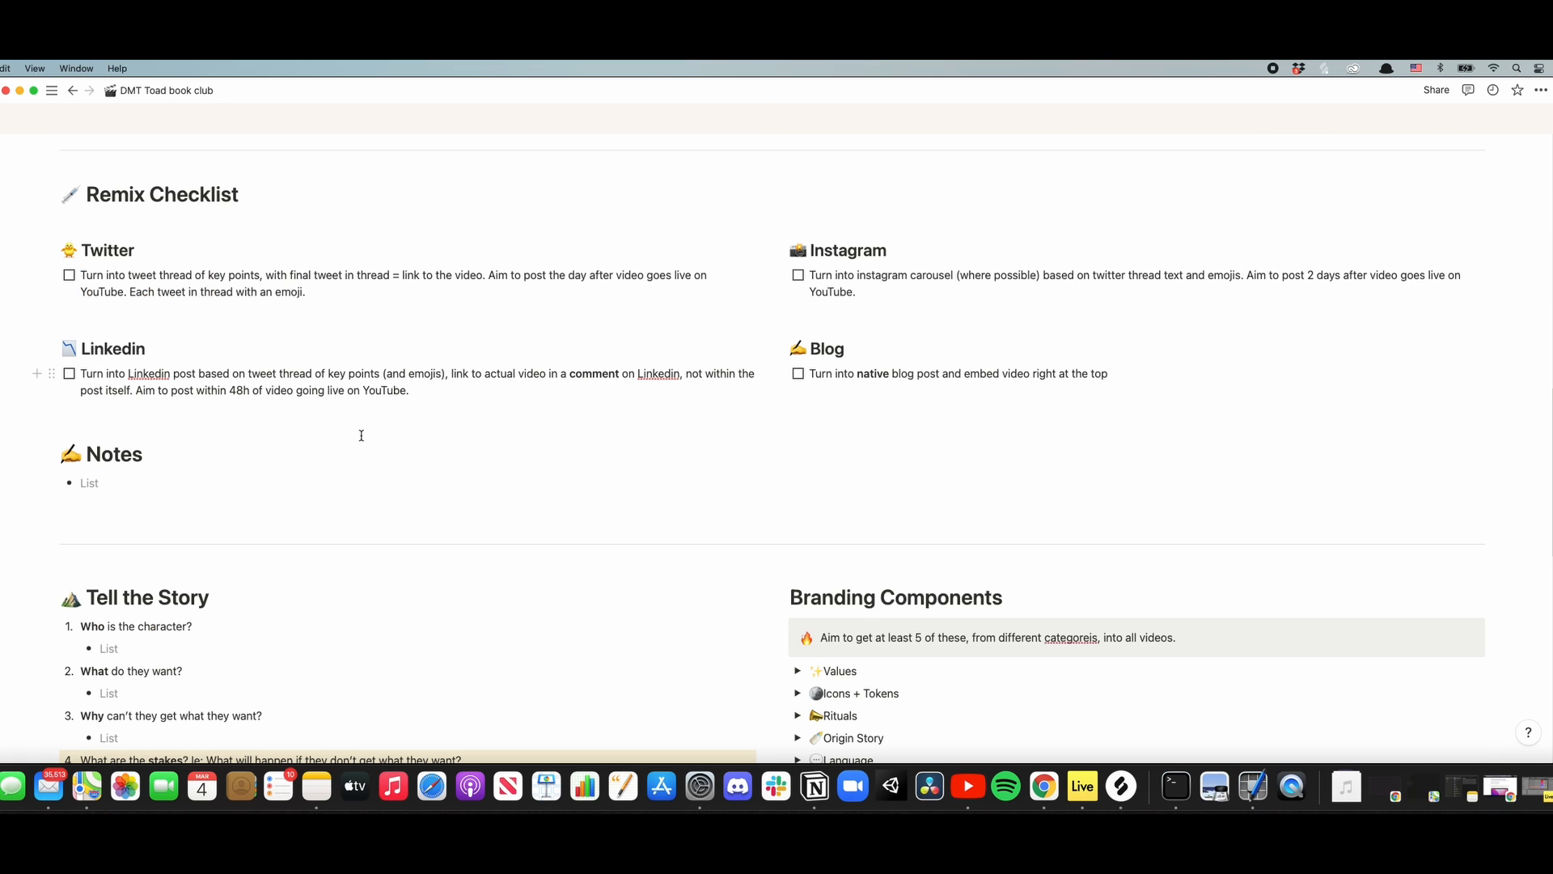
{"action": "scroll", "coordinate": [345, 410], "scroll_direction": "down", "scroll_amount": 1}
{"action": "scroll", "coordinate": [582, 498], "scroll_direction": "down", "scroll_amount": 3}
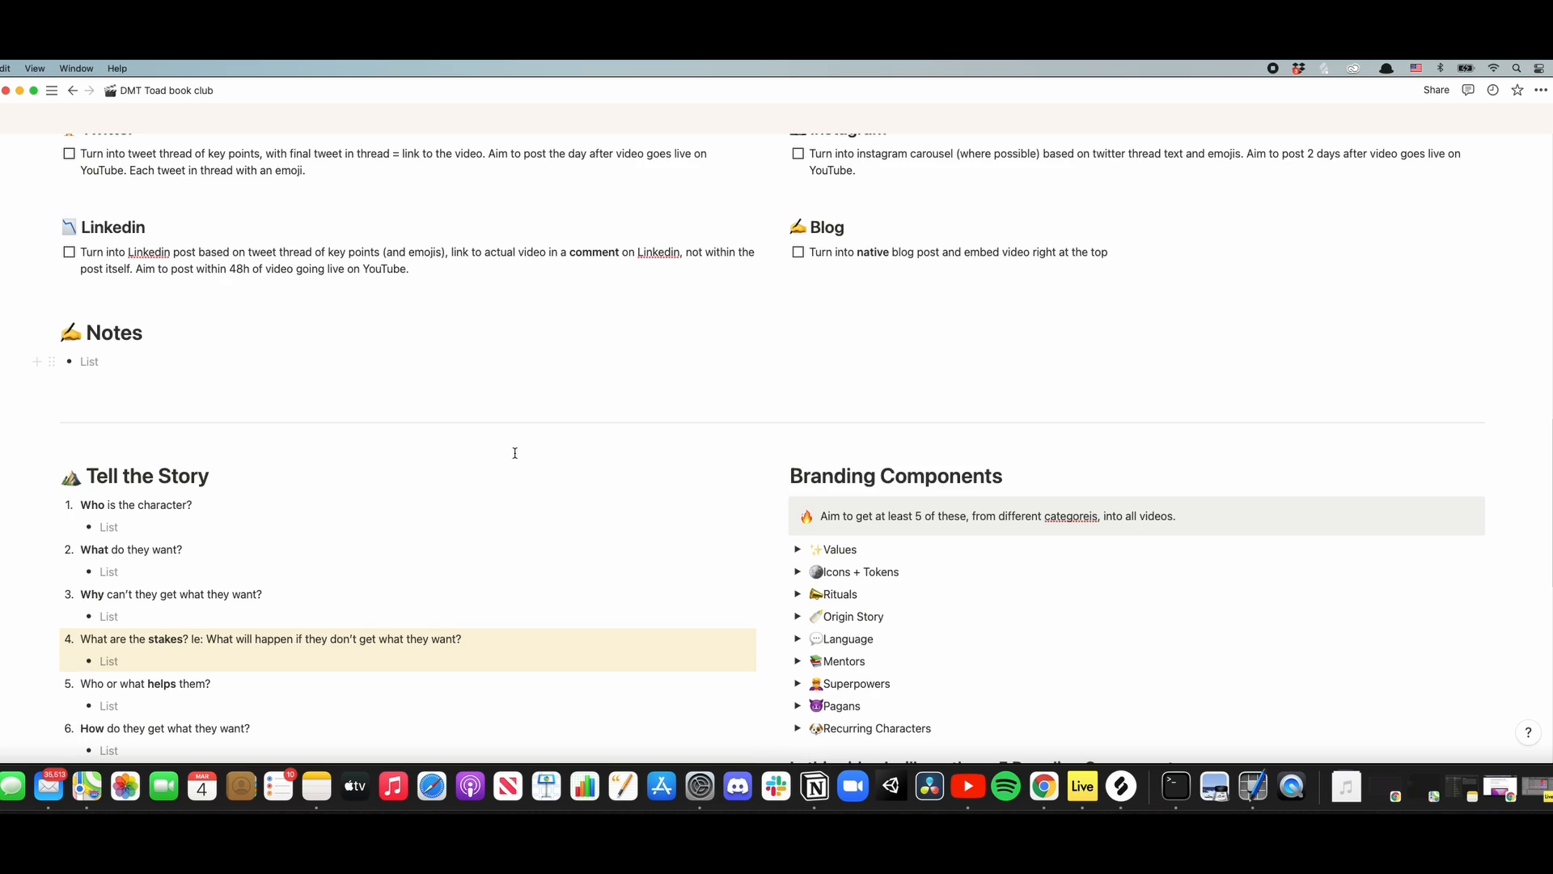
{"action": "scroll", "coordinate": [576, 455], "scroll_direction": "up", "scroll_amount": 3}
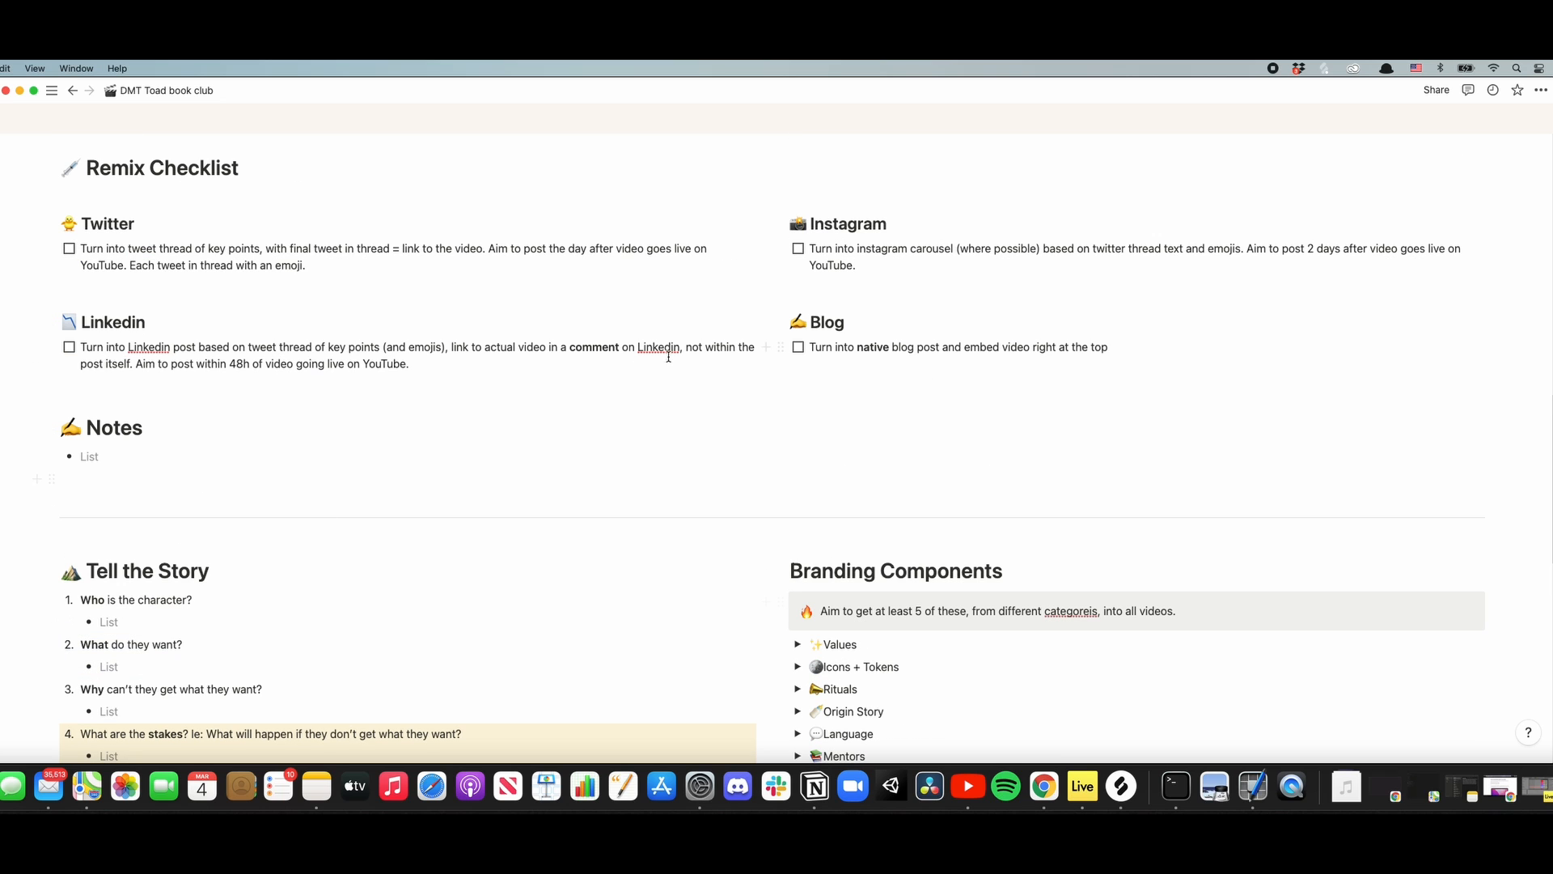
{"action": "scroll", "coordinate": [267, 400], "scroll_direction": "up", "scroll_amount": 4}
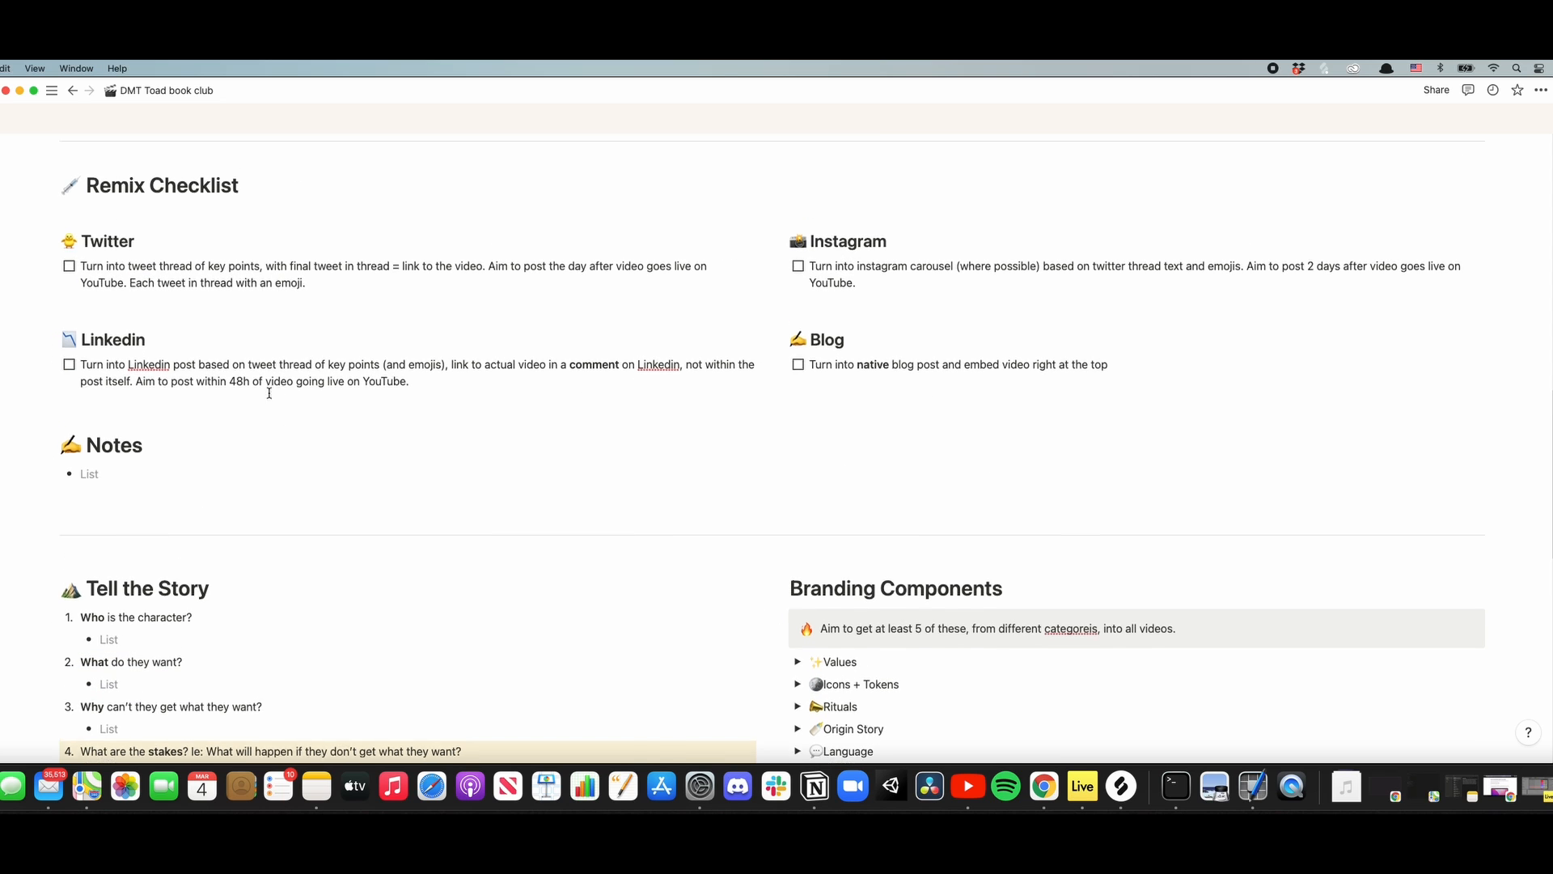
{"action": "scroll", "coordinate": [278, 405], "scroll_direction": "down", "scroll_amount": 5}
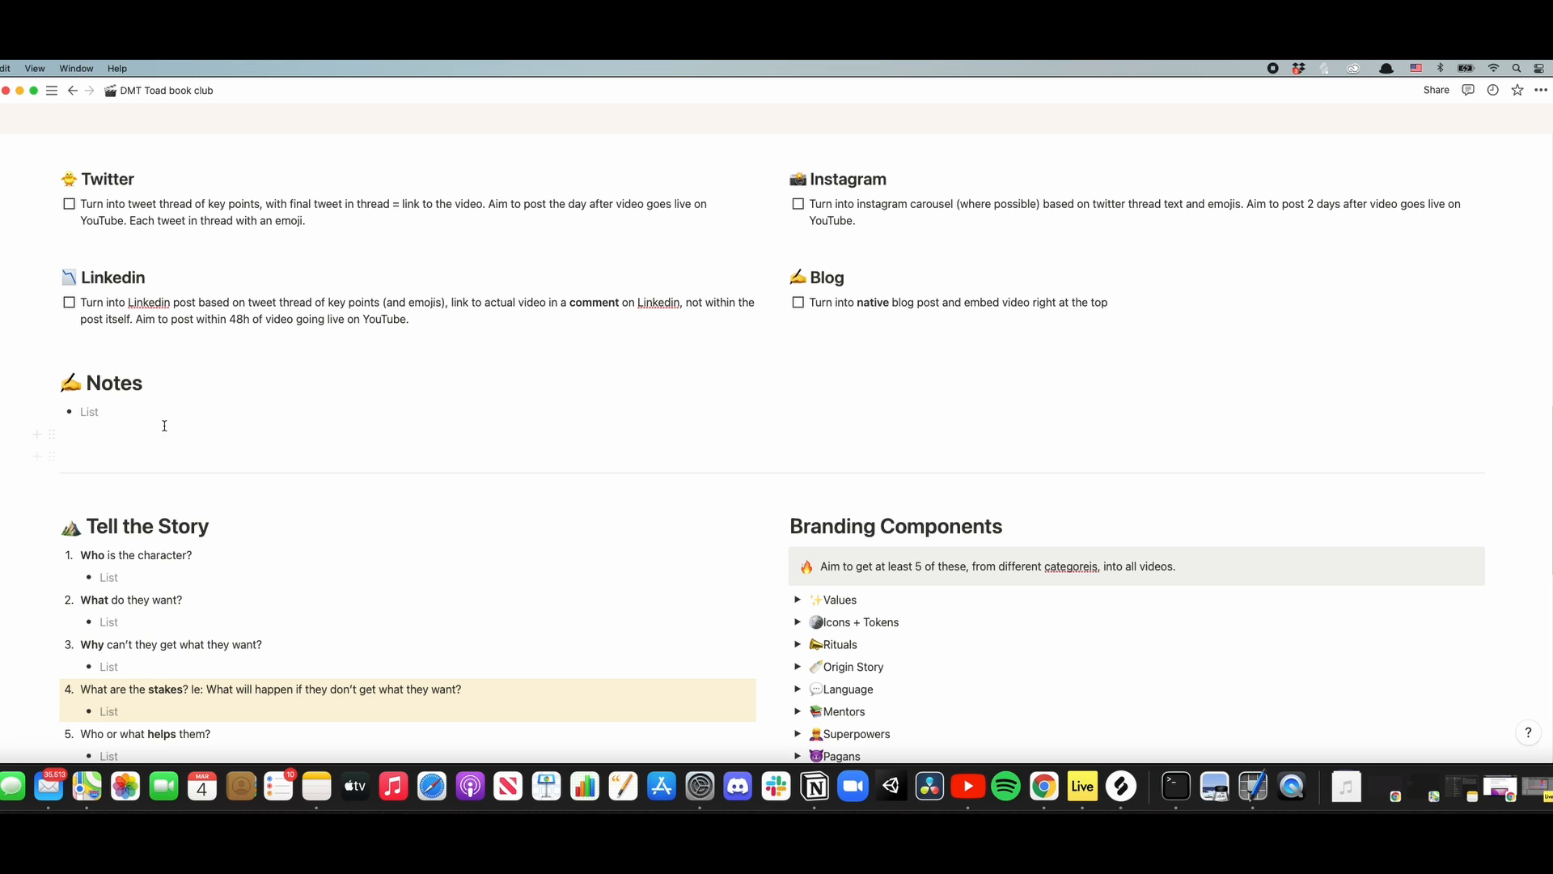
{"action": "scroll", "coordinate": [329, 461], "scroll_direction": "down", "scroll_amount": 5}
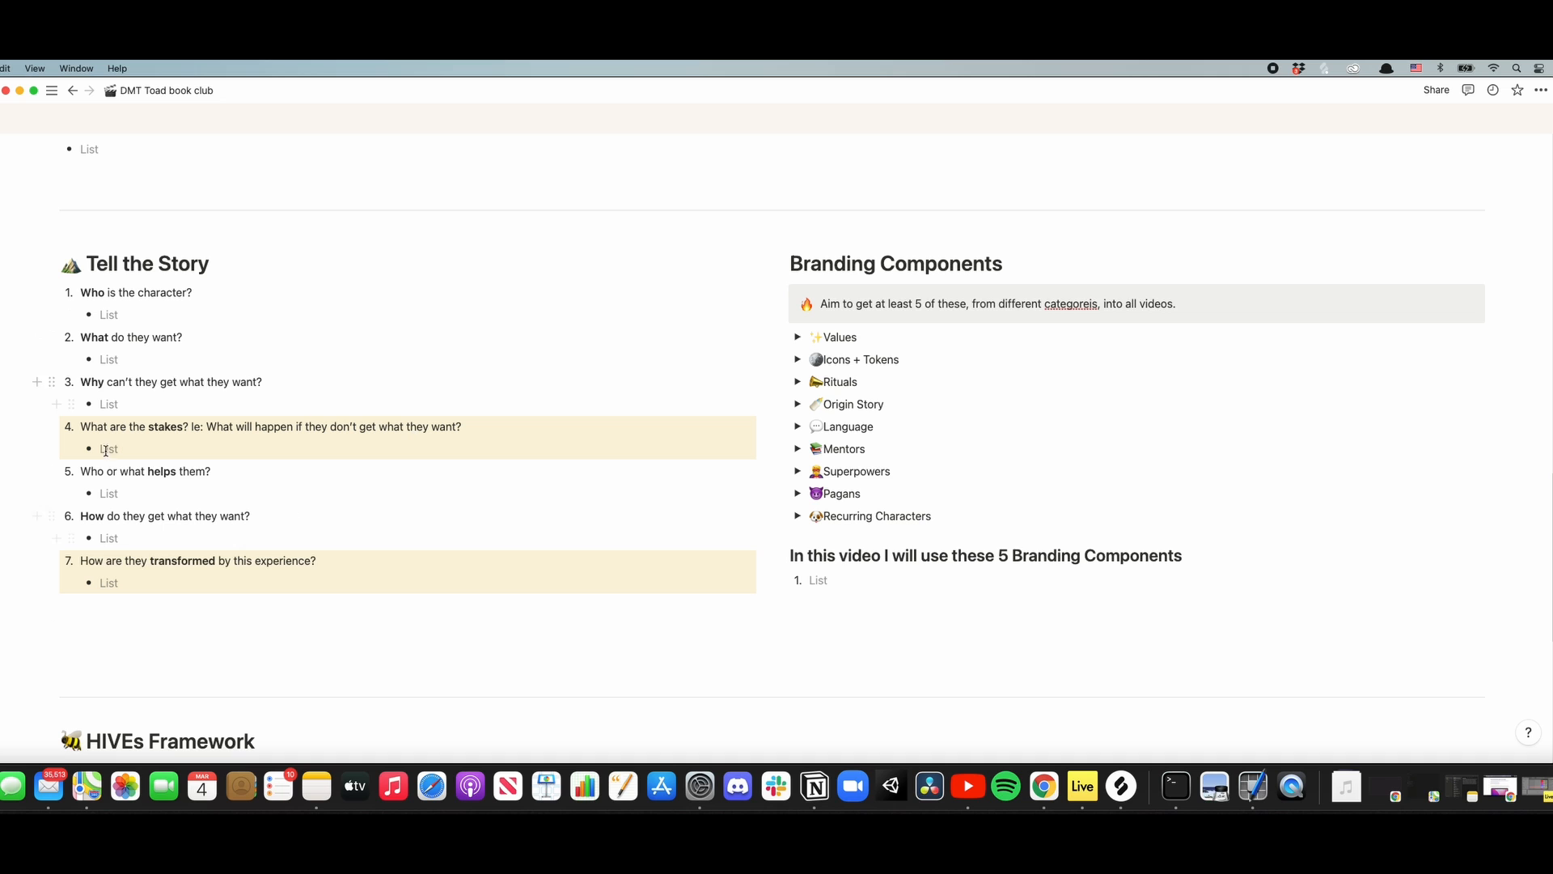
{"action": "scroll", "coordinate": [404, 406], "scroll_direction": "down", "scroll_amount": 2}
{"action": "scroll", "coordinate": [404, 407], "scroll_direction": "down", "scroll_amount": 8}
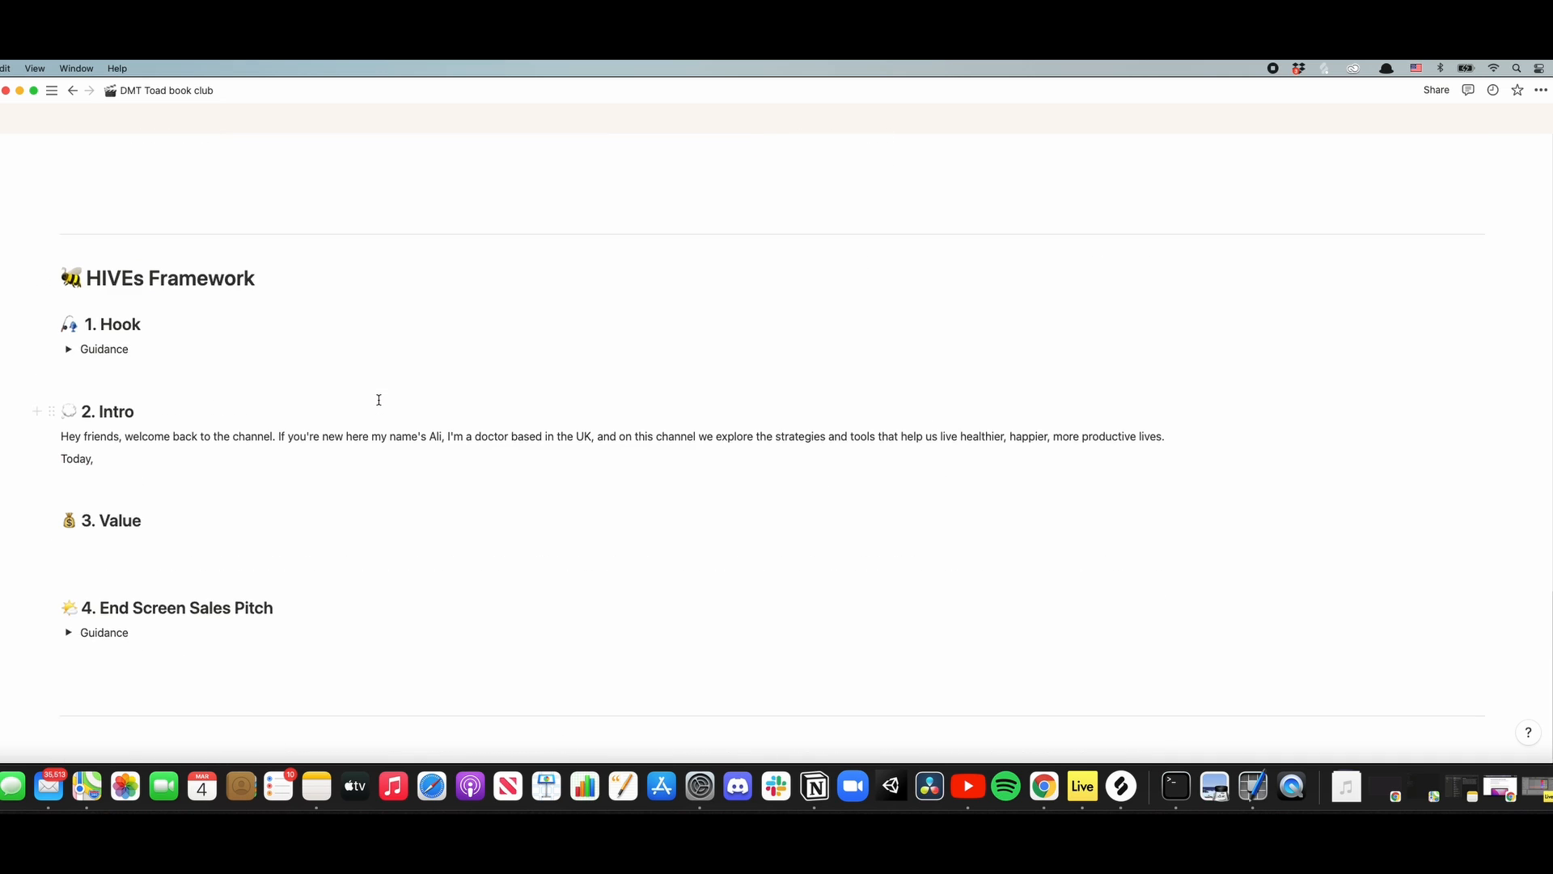
{"action": "scroll", "coordinate": [377, 401], "scroll_direction": "down", "scroll_amount": 2}
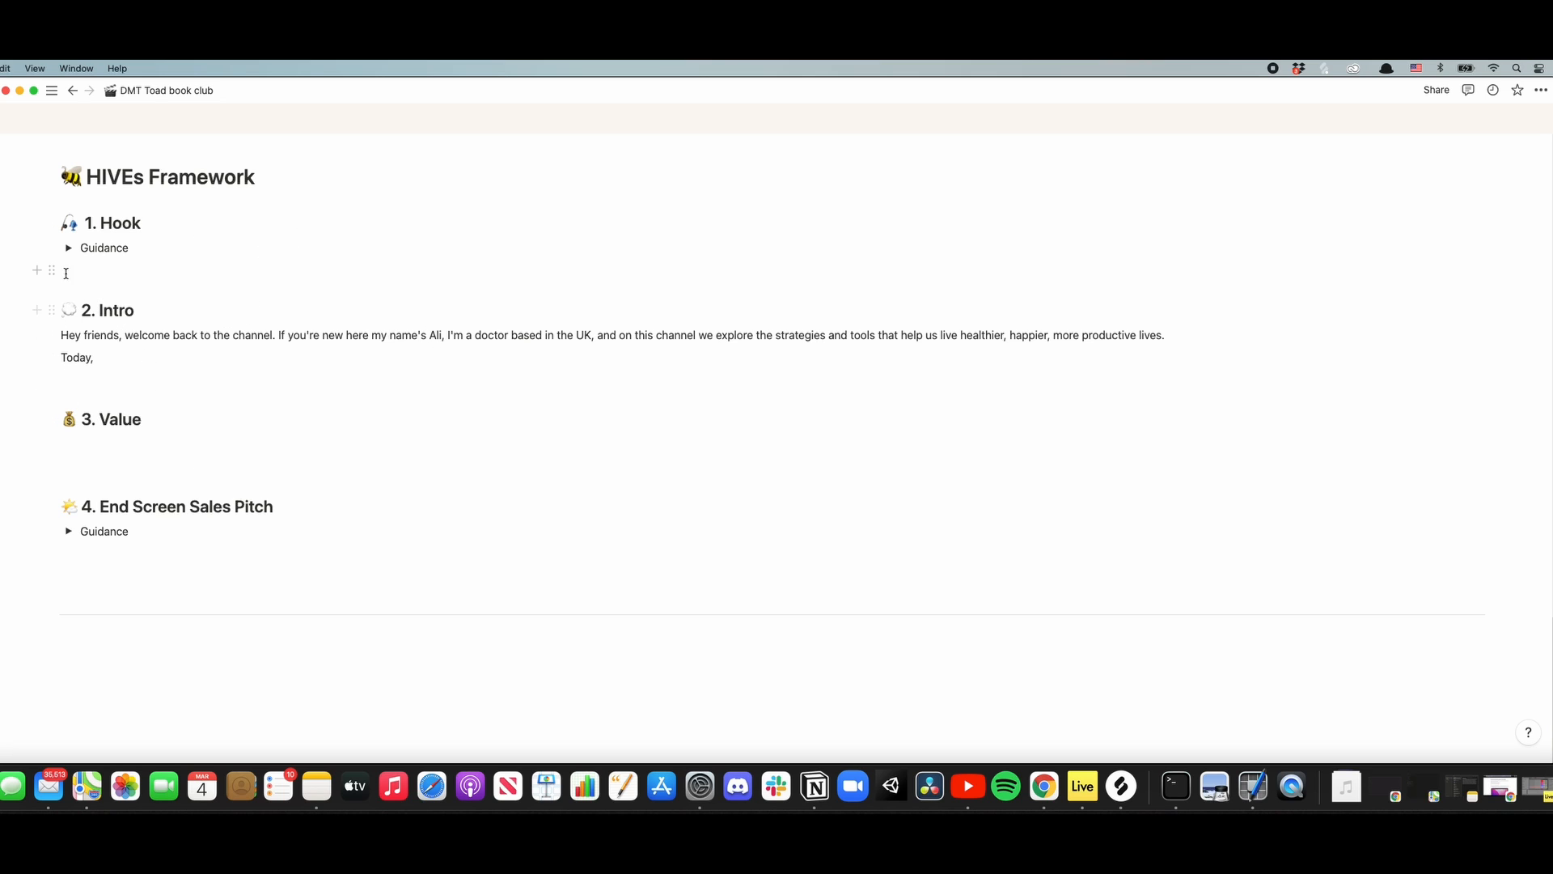
- Expand and read the guidance under Hook and End Screen Sales Pitch in the HIVEs Framework
{"action": "left_click", "coordinate": [69, 247]}
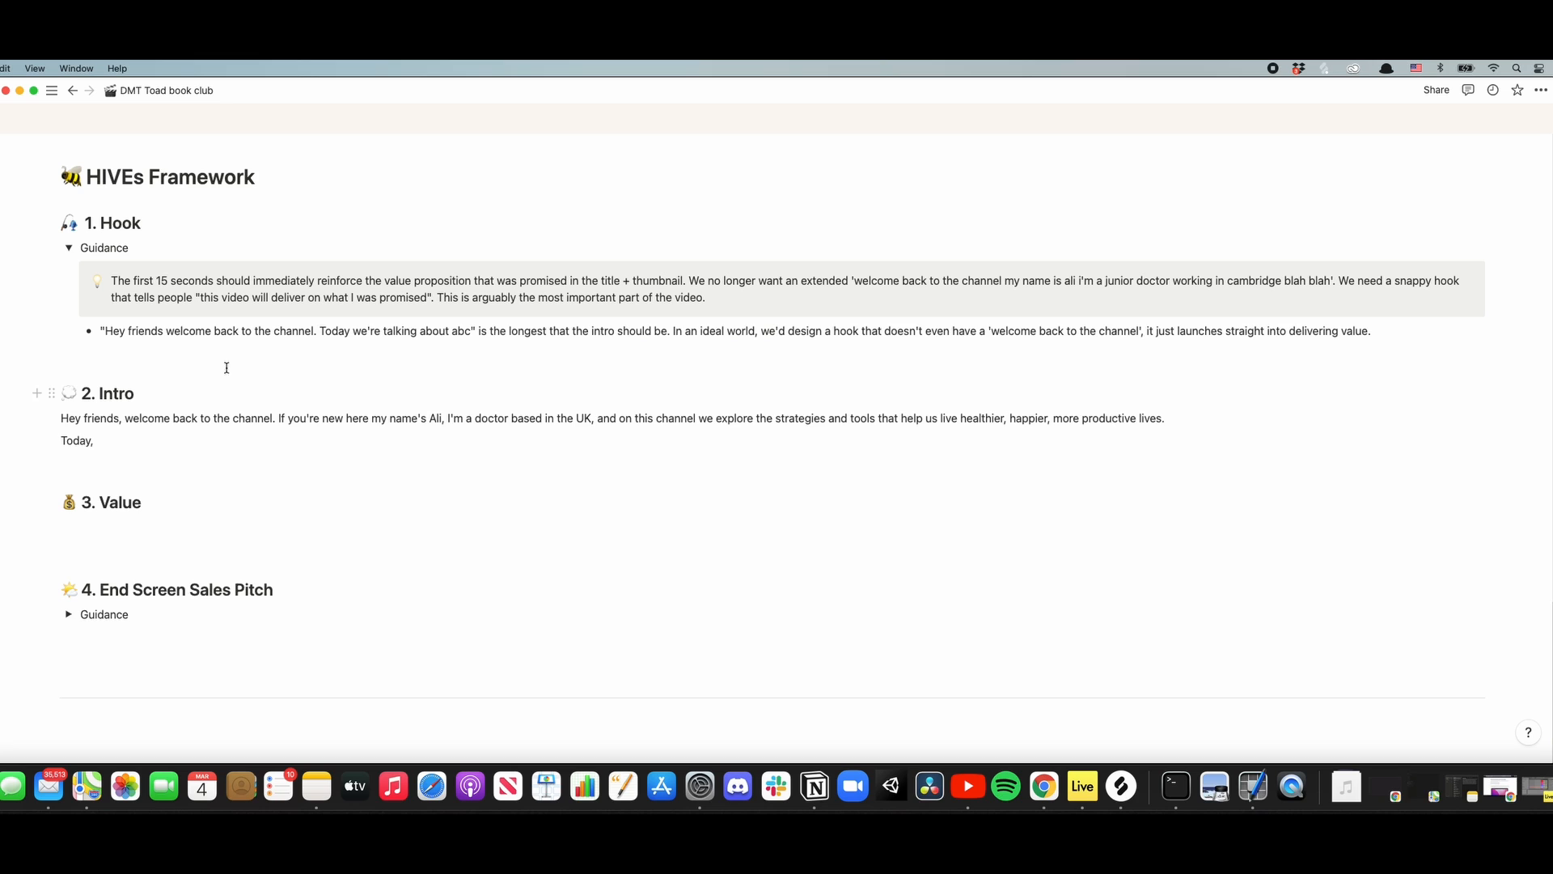
{"action": "scroll", "coordinate": [182, 289], "scroll_direction": "down", "scroll_amount": 1}
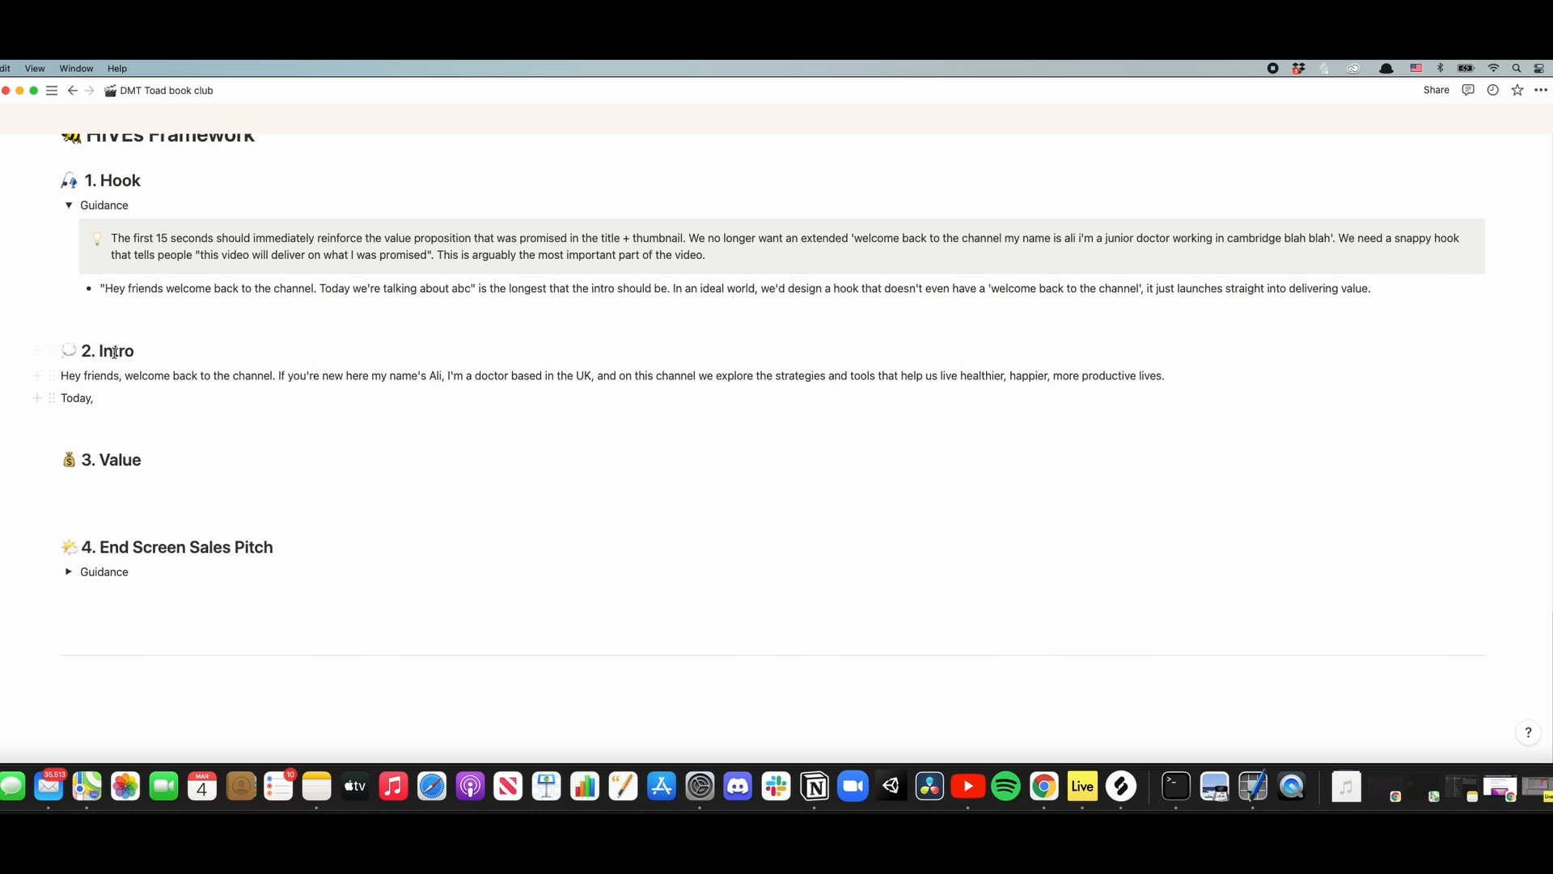
{"action": "scroll", "coordinate": [158, 415], "scroll_direction": "down", "scroll_amount": 1}
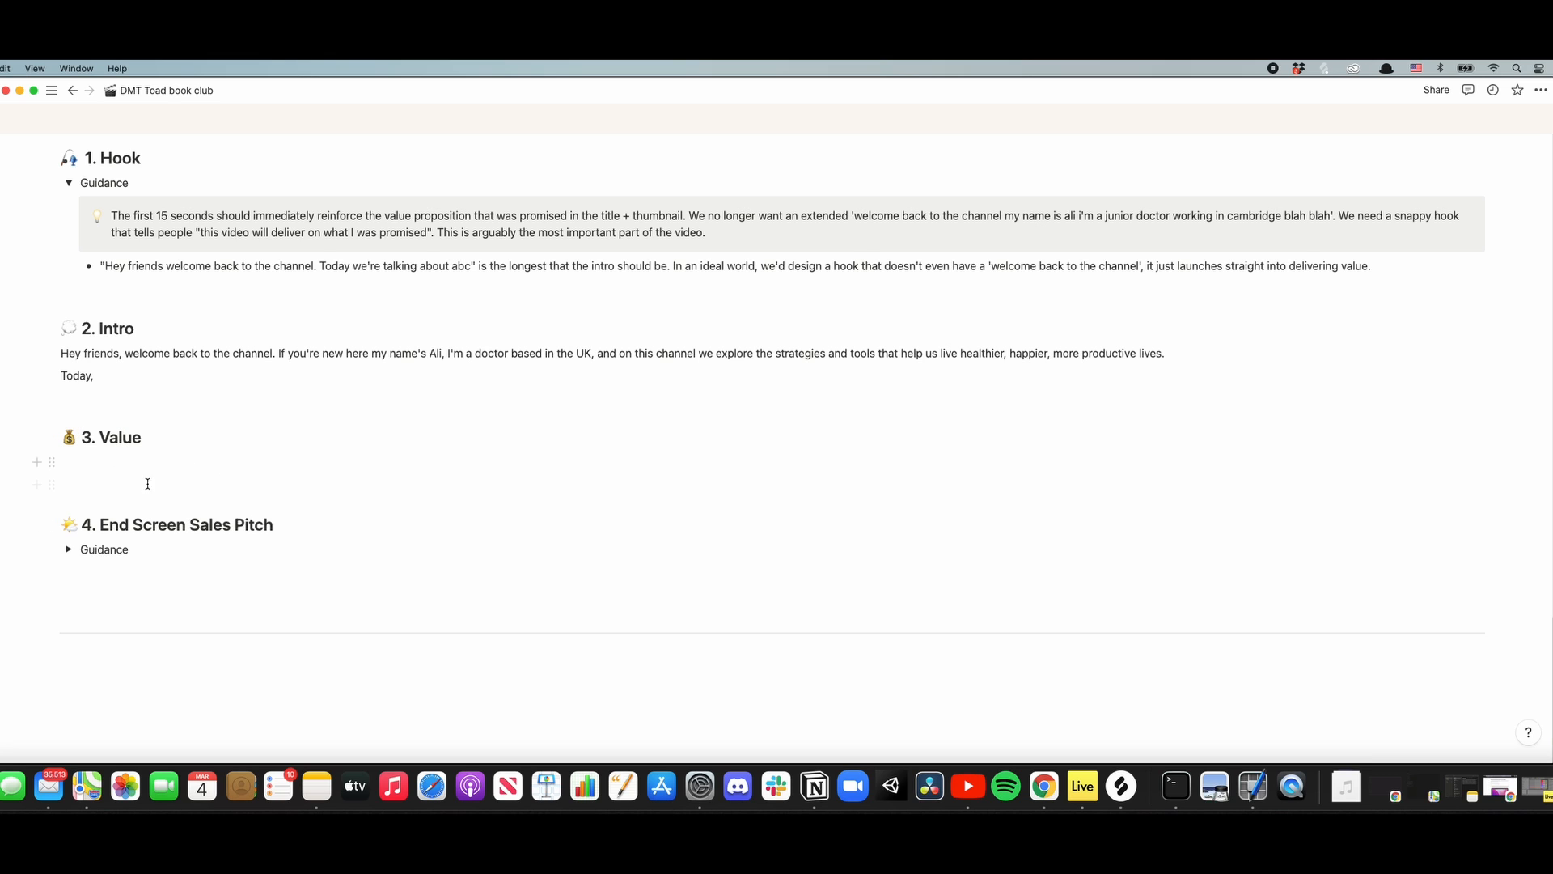
{"action": "scroll", "coordinate": [121, 465], "scroll_direction": "down", "scroll_amount": 2}
{"action": "left_click", "coordinate": [69, 500]}
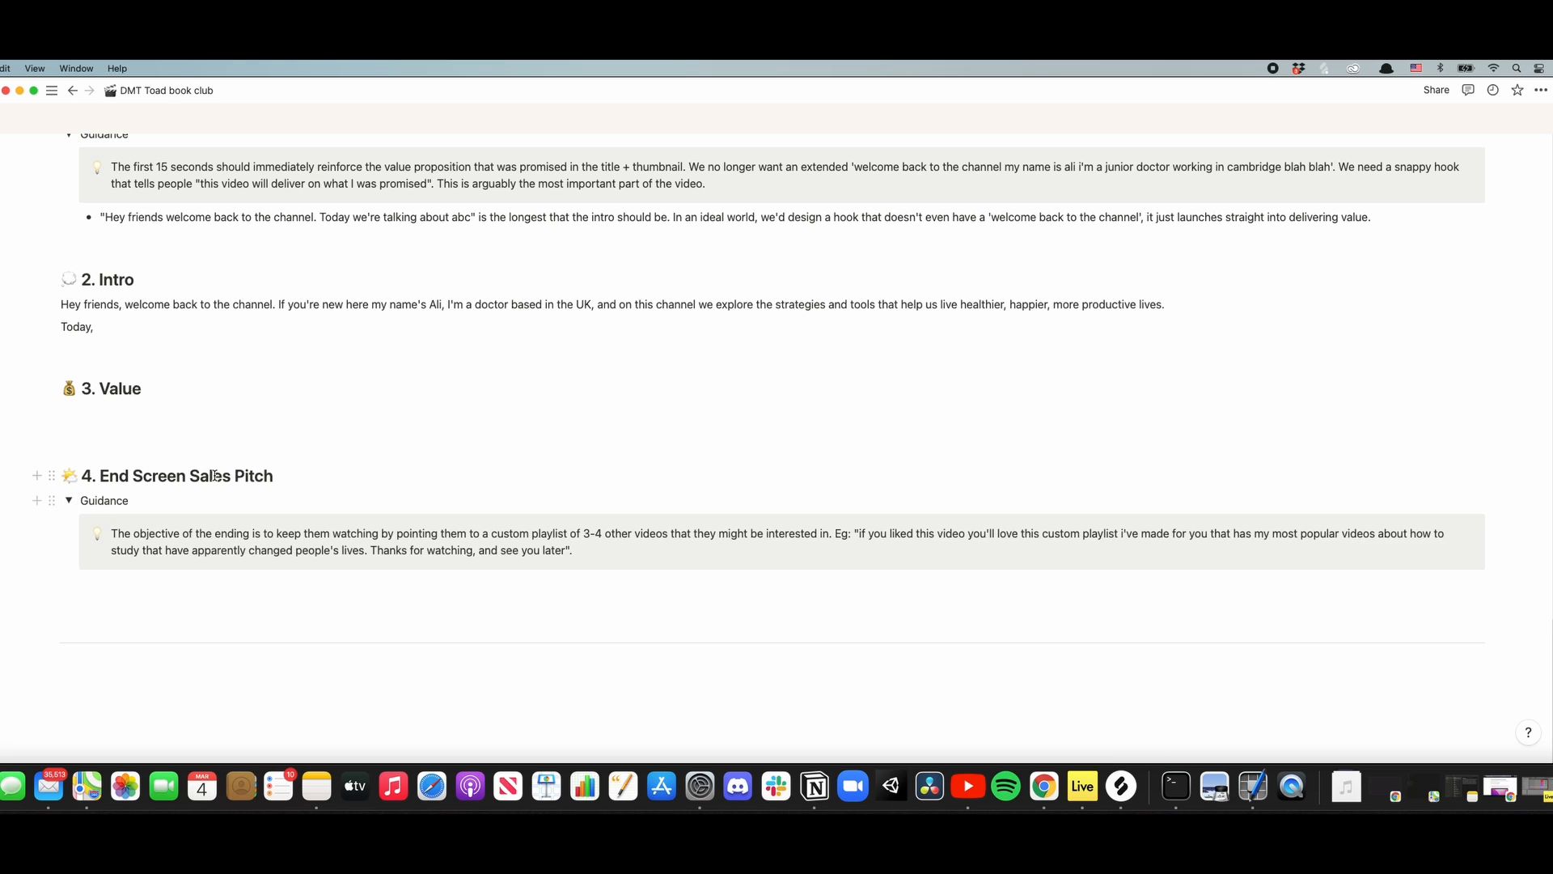
{"action": "scroll", "coordinate": [214, 476], "scroll_direction": "down", "scroll_amount": 3}
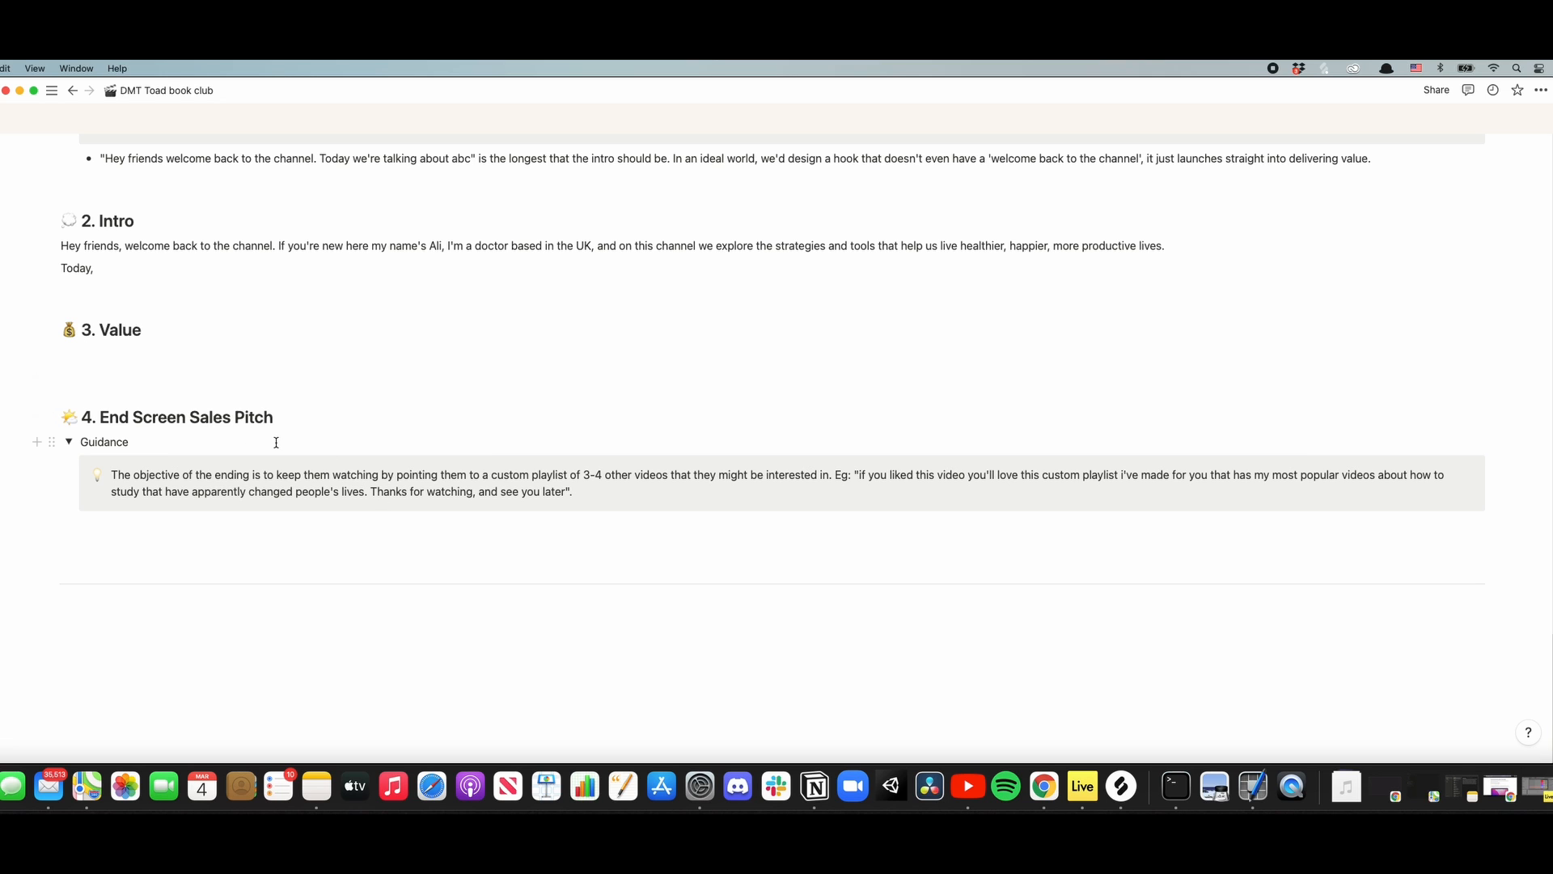
{"action": "scroll", "coordinate": [276, 443], "scroll_direction": "up", "scroll_amount": 15}
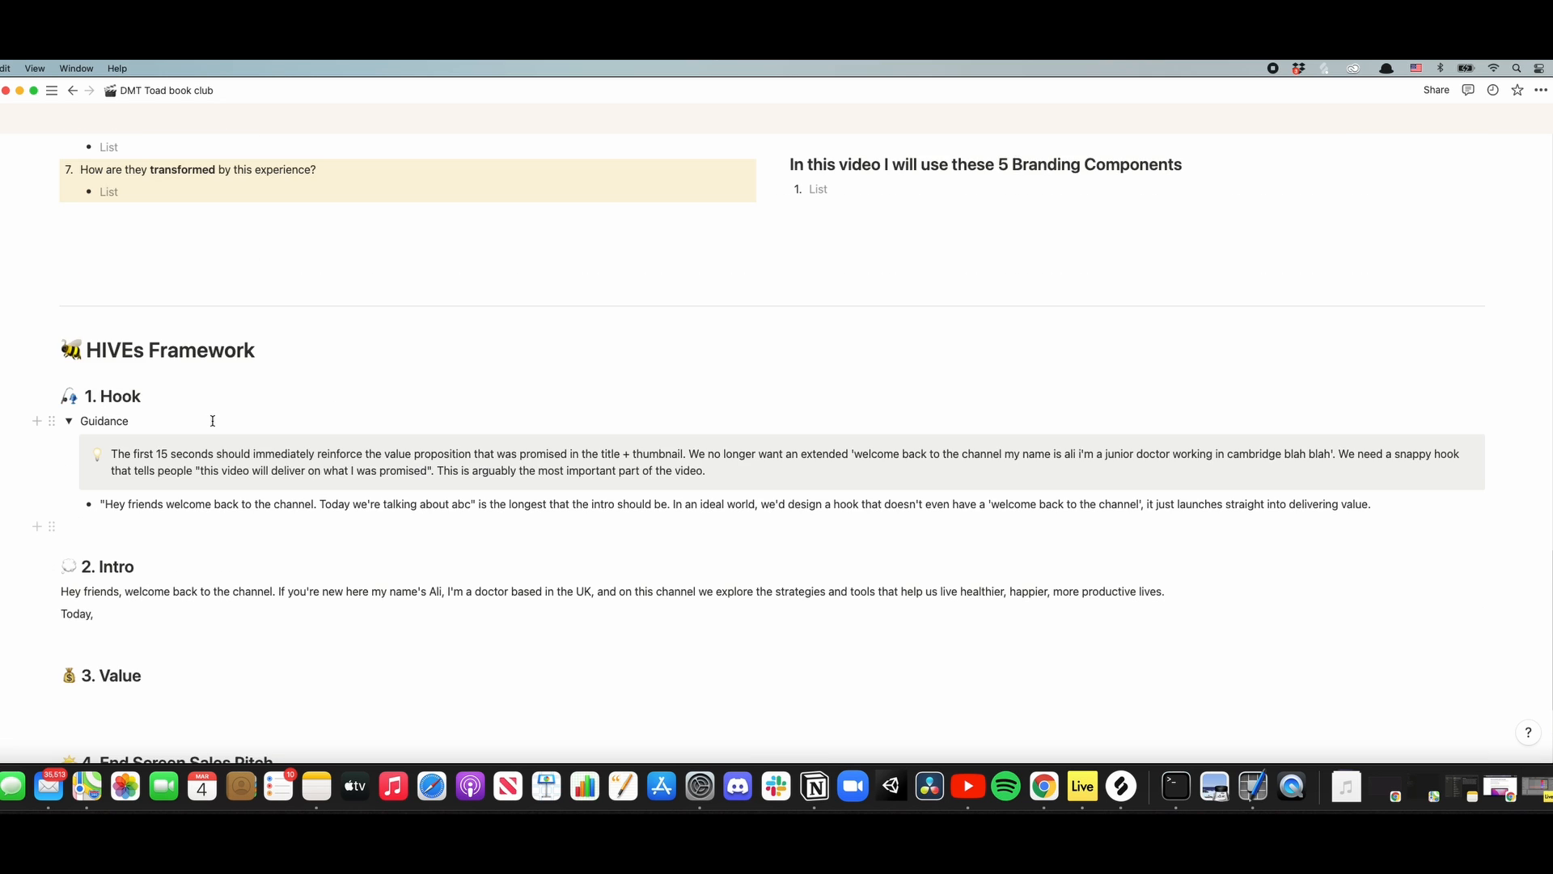
{"action": "scroll", "coordinate": [213, 420], "scroll_direction": "up", "scroll_amount": 20}
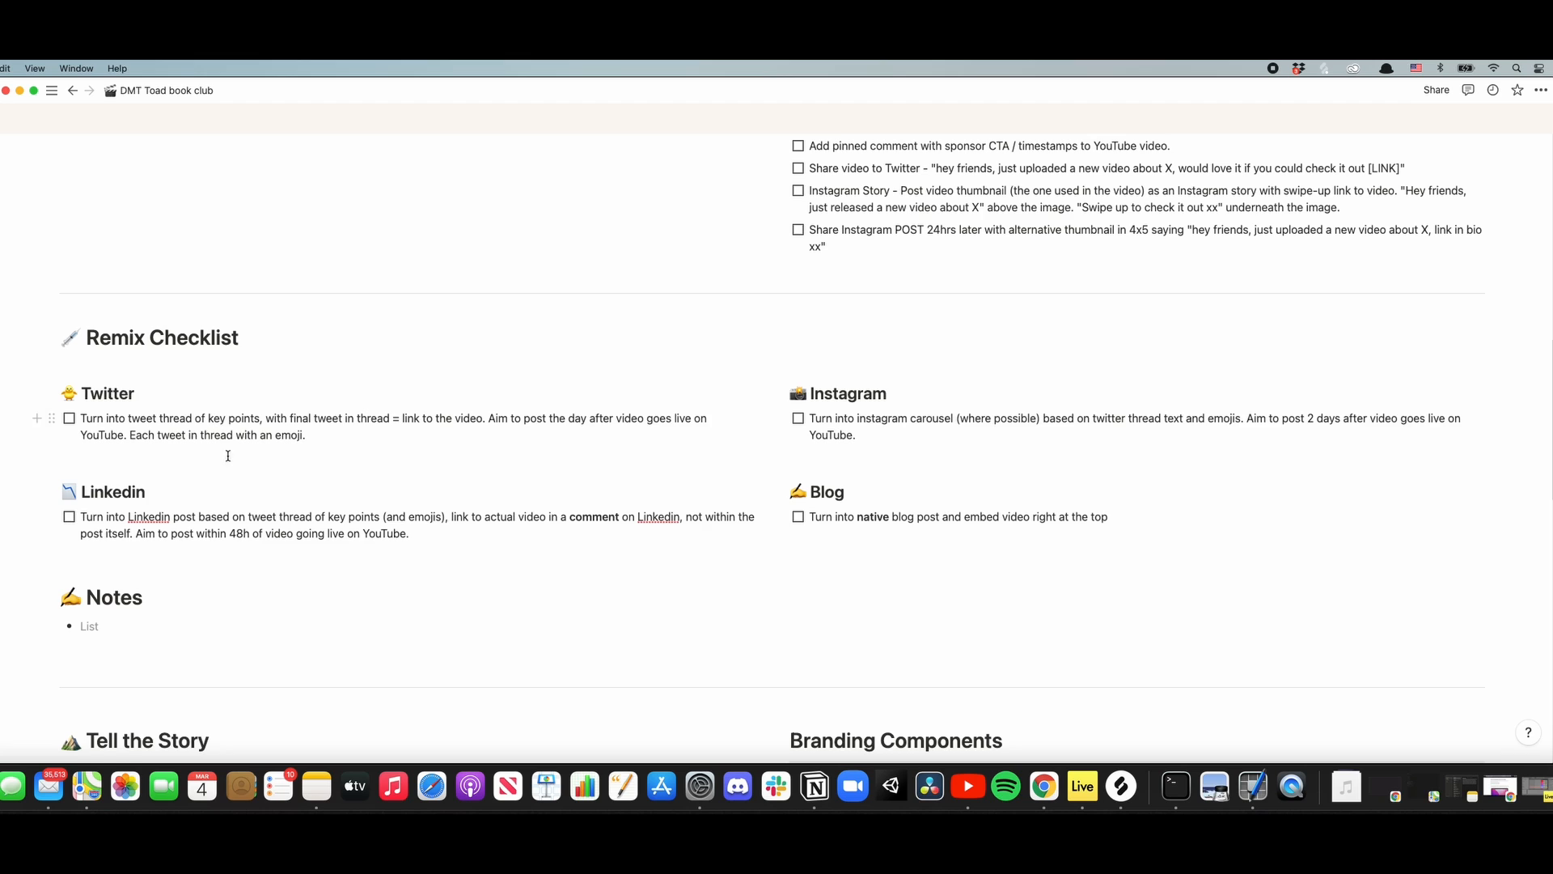
{"action": "scroll", "coordinate": [228, 457], "scroll_direction": "down", "scroll_amount": 4}
{"action": "key", "text": "BackSpace"}
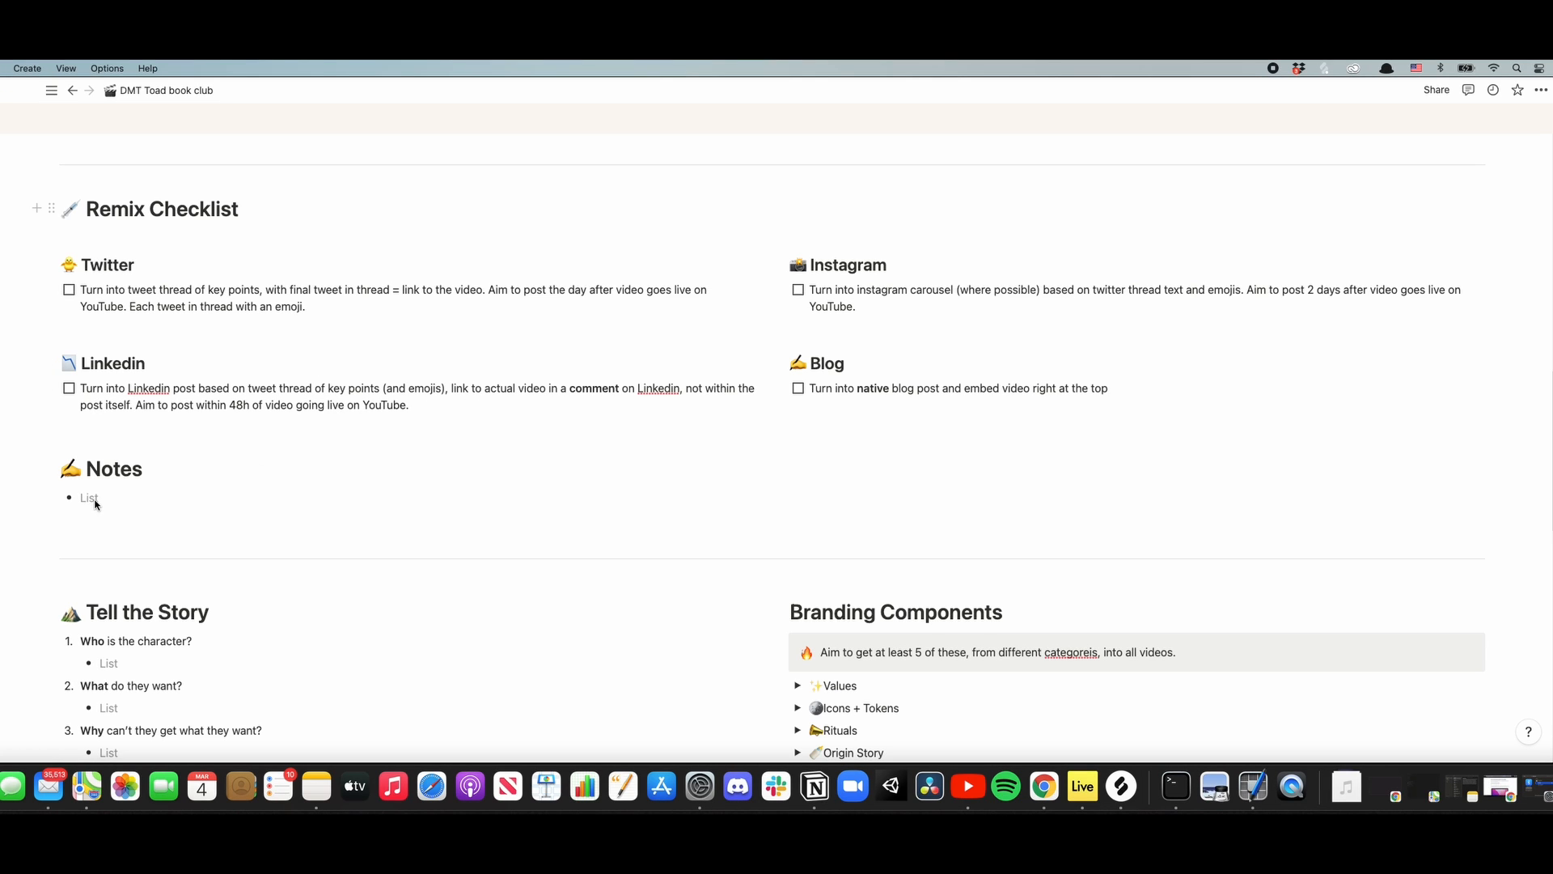
- Add a first Notes bullet saying the author wrote the original book in the 80s and was an environmental activist, independent researcher from Denton, Texas
{"action": "left_click", "coordinate": [95, 503]}
{"action": "type", "text": "Ken Nelson wrote origina"}
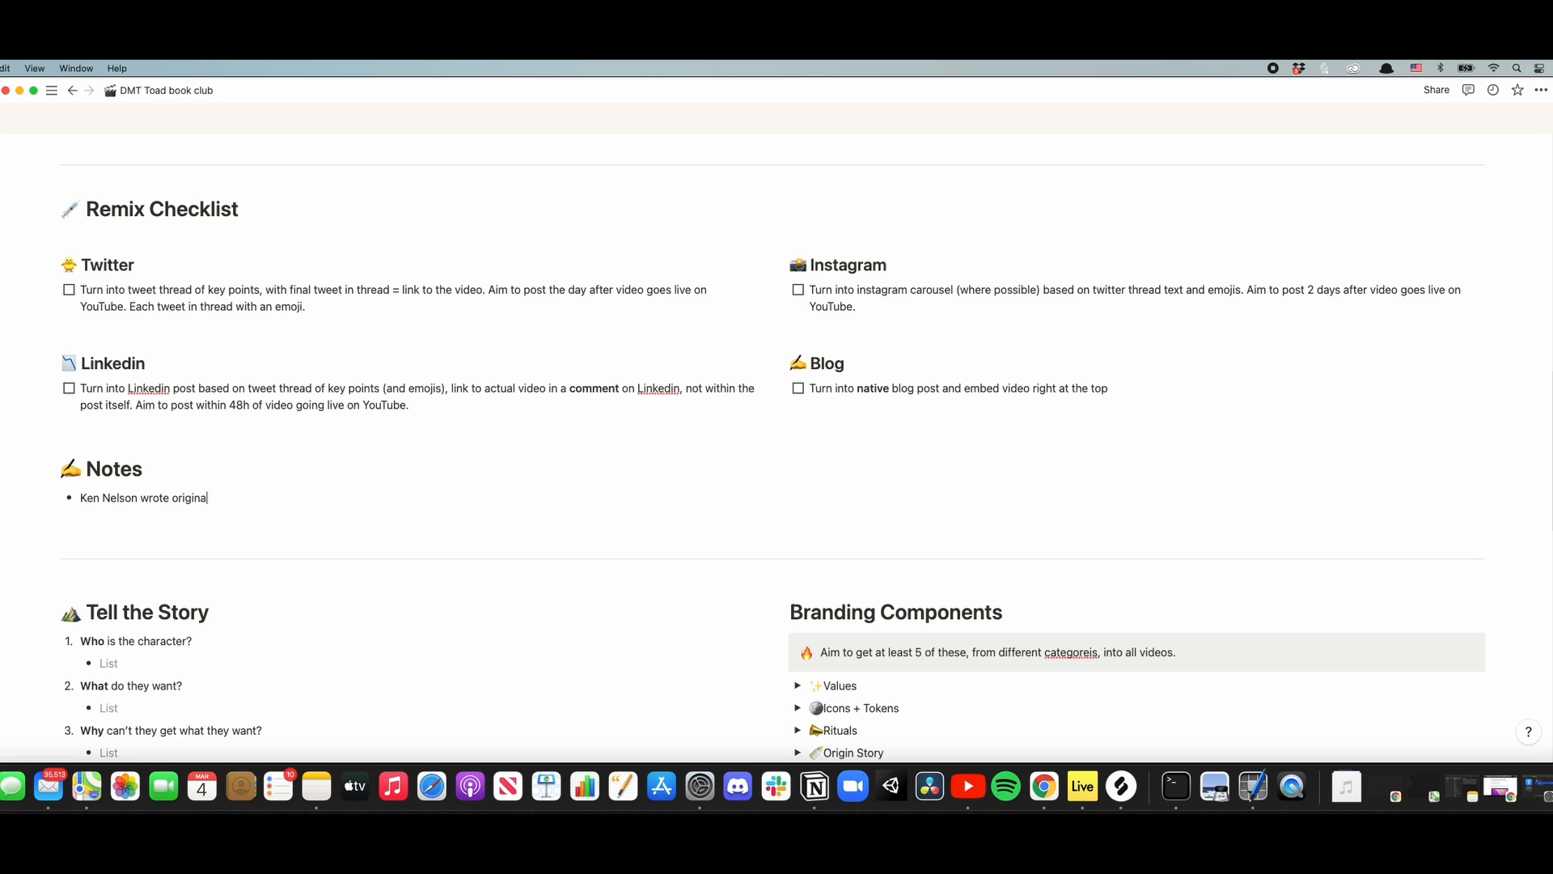
{"action": "type", "text": "l book in the 80s, he was an environmental activi"}
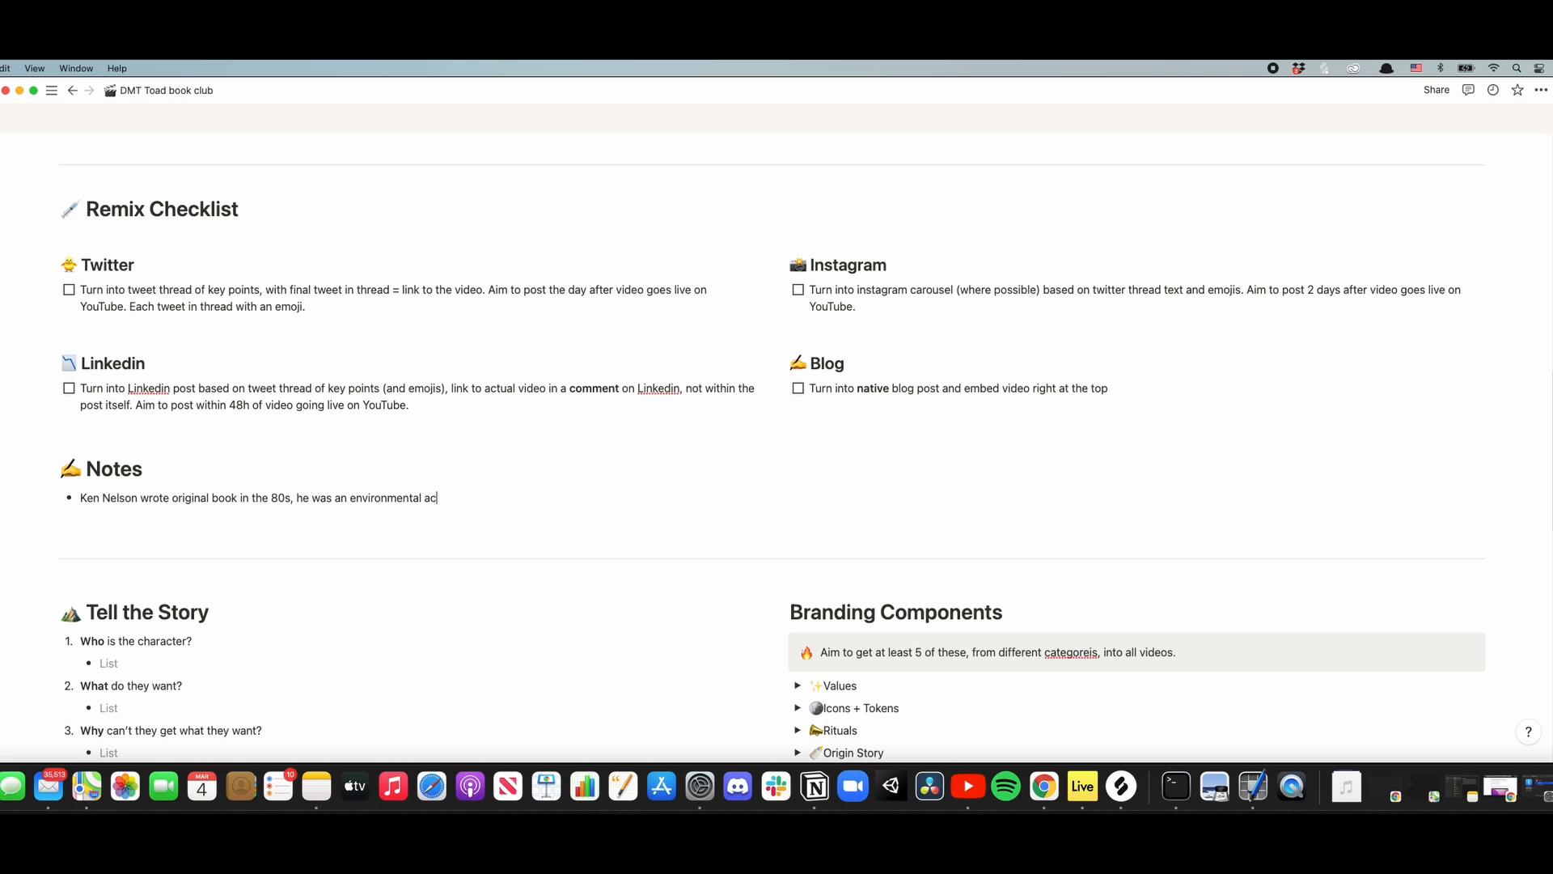
{"action": "type", "text": "st, independent researcher from Denton"}
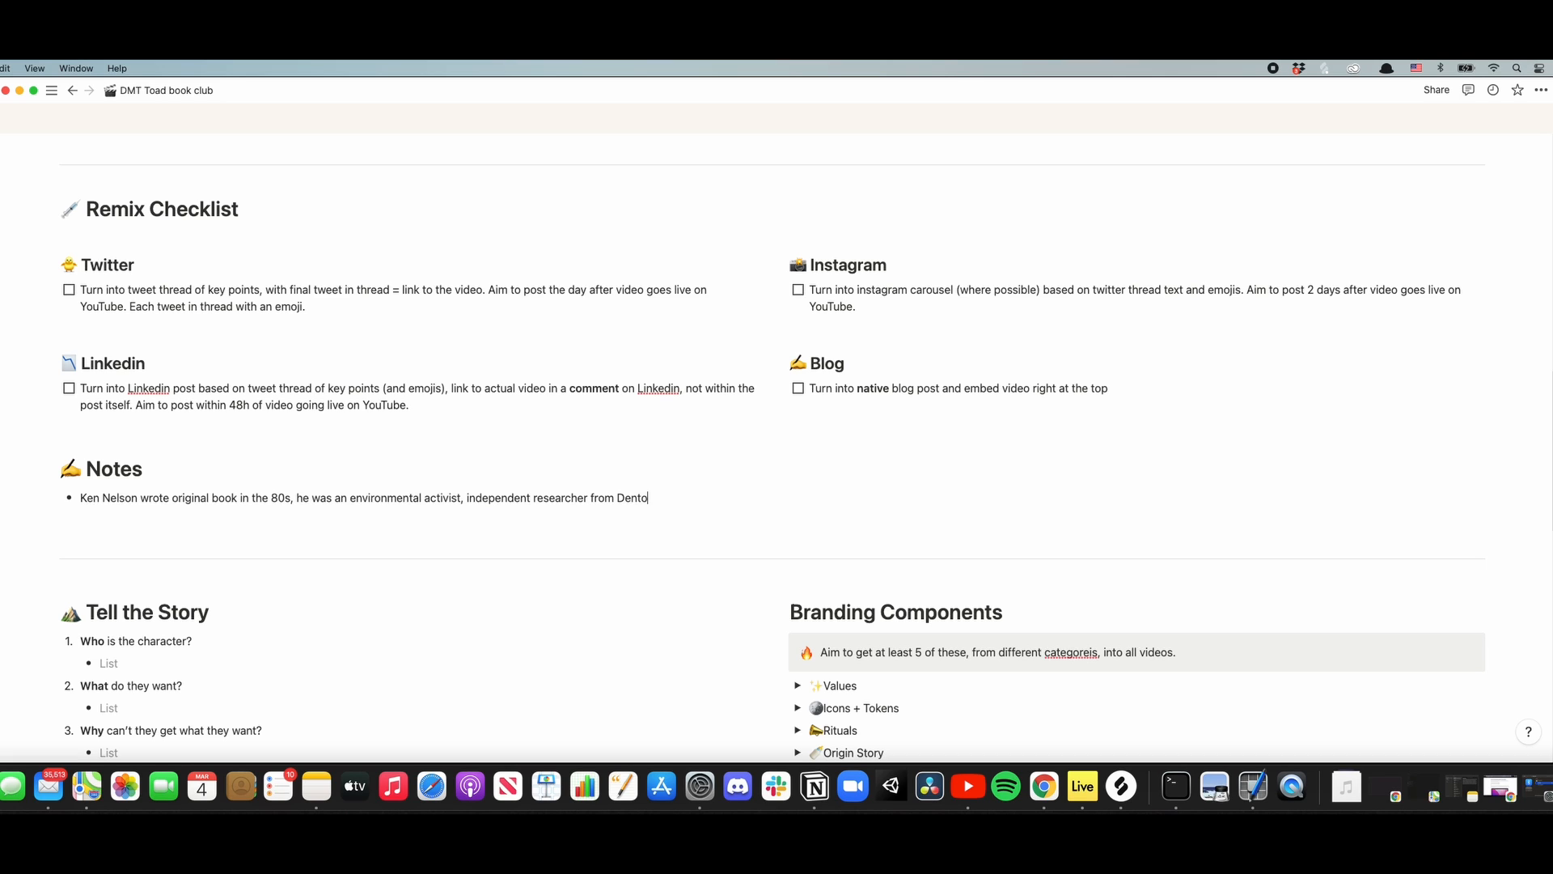
{"action": "type", "text": ", Texas"}
{"action": "key", "text": "Return"}
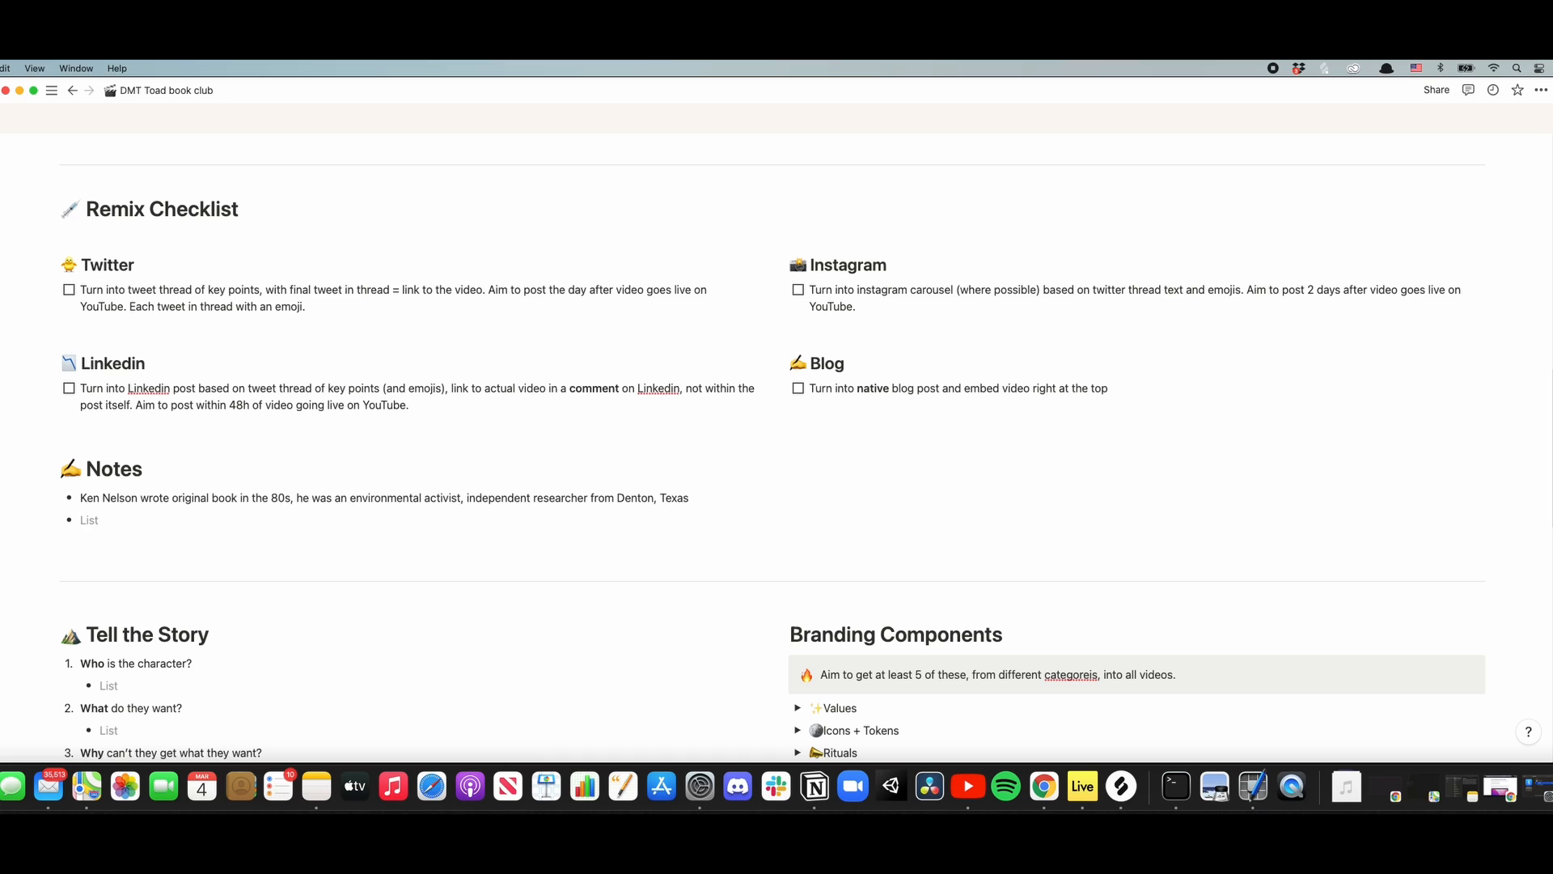
- Add a second Notes bullet saying that his environmental activism plays a big role later
{"action": "type", "text": "His environemental activism plays a big role later"}
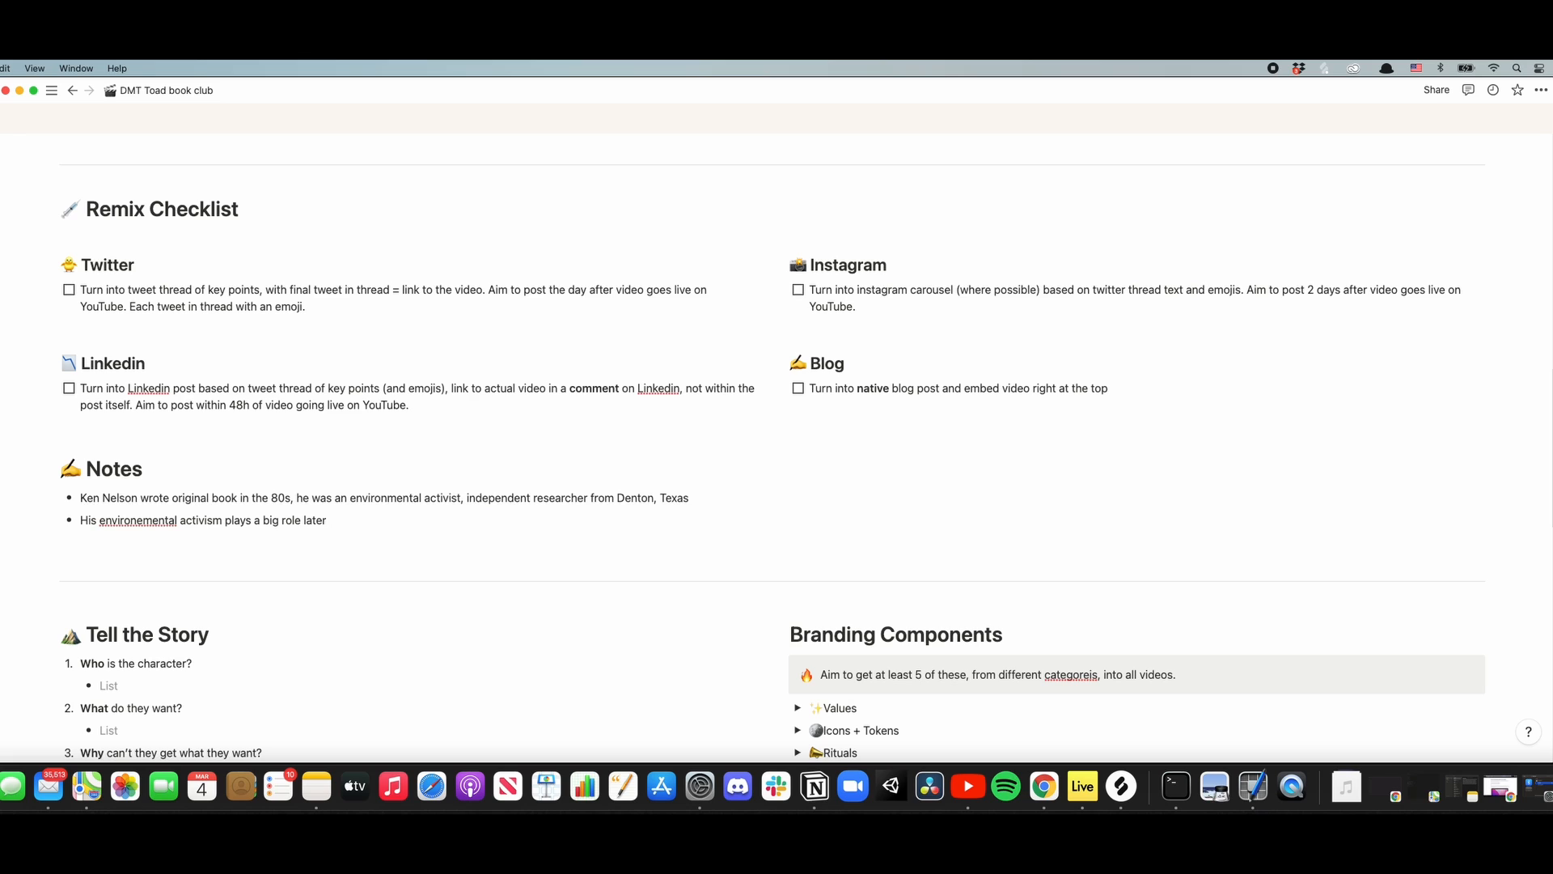
{"action": "key", "text": "Return"}
- Add a Notes bullet that the author read an article about the possible use of psychoactive toads by cherokees in 1981, creating his interest
{"action": "type", "text": "Ken "}
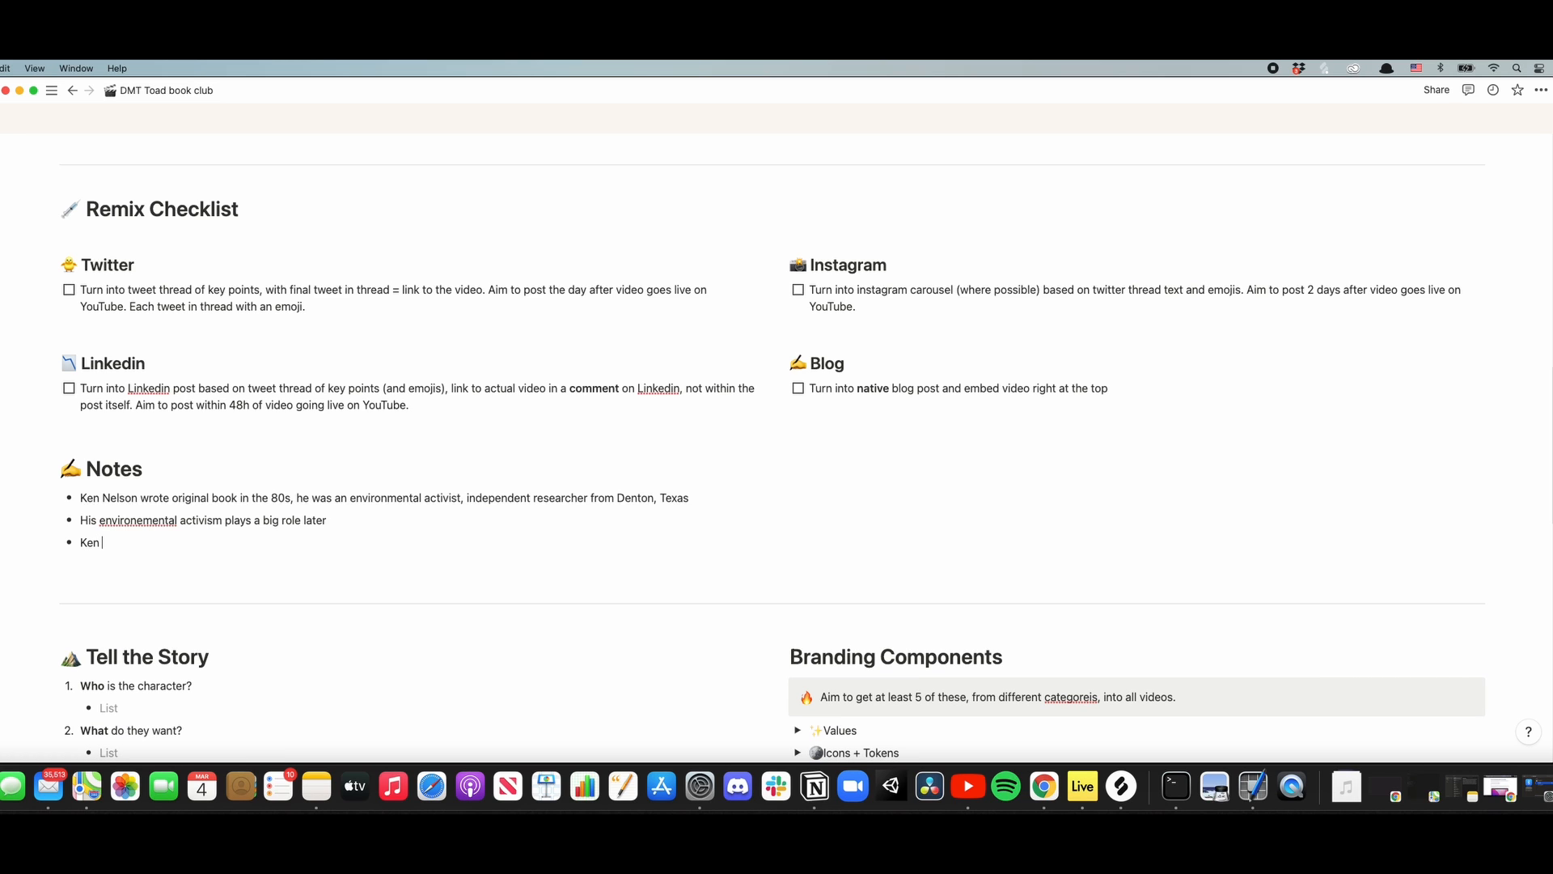
{"action": "type", "text": "read an article about the possible use of"}
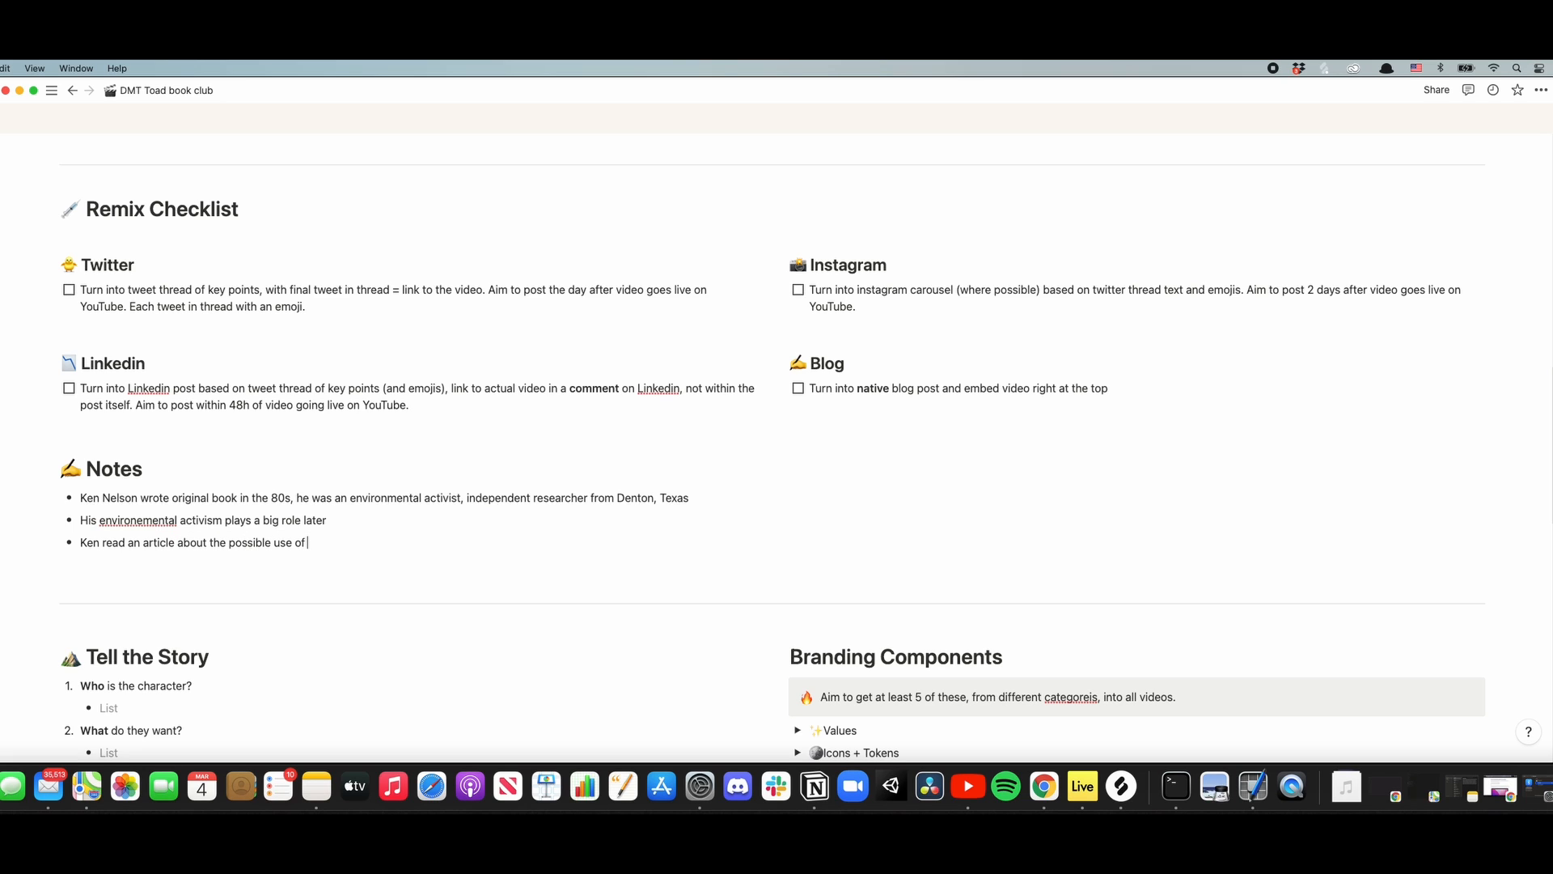
{"action": "type", "text": " psychoactive toads by cherokees"}
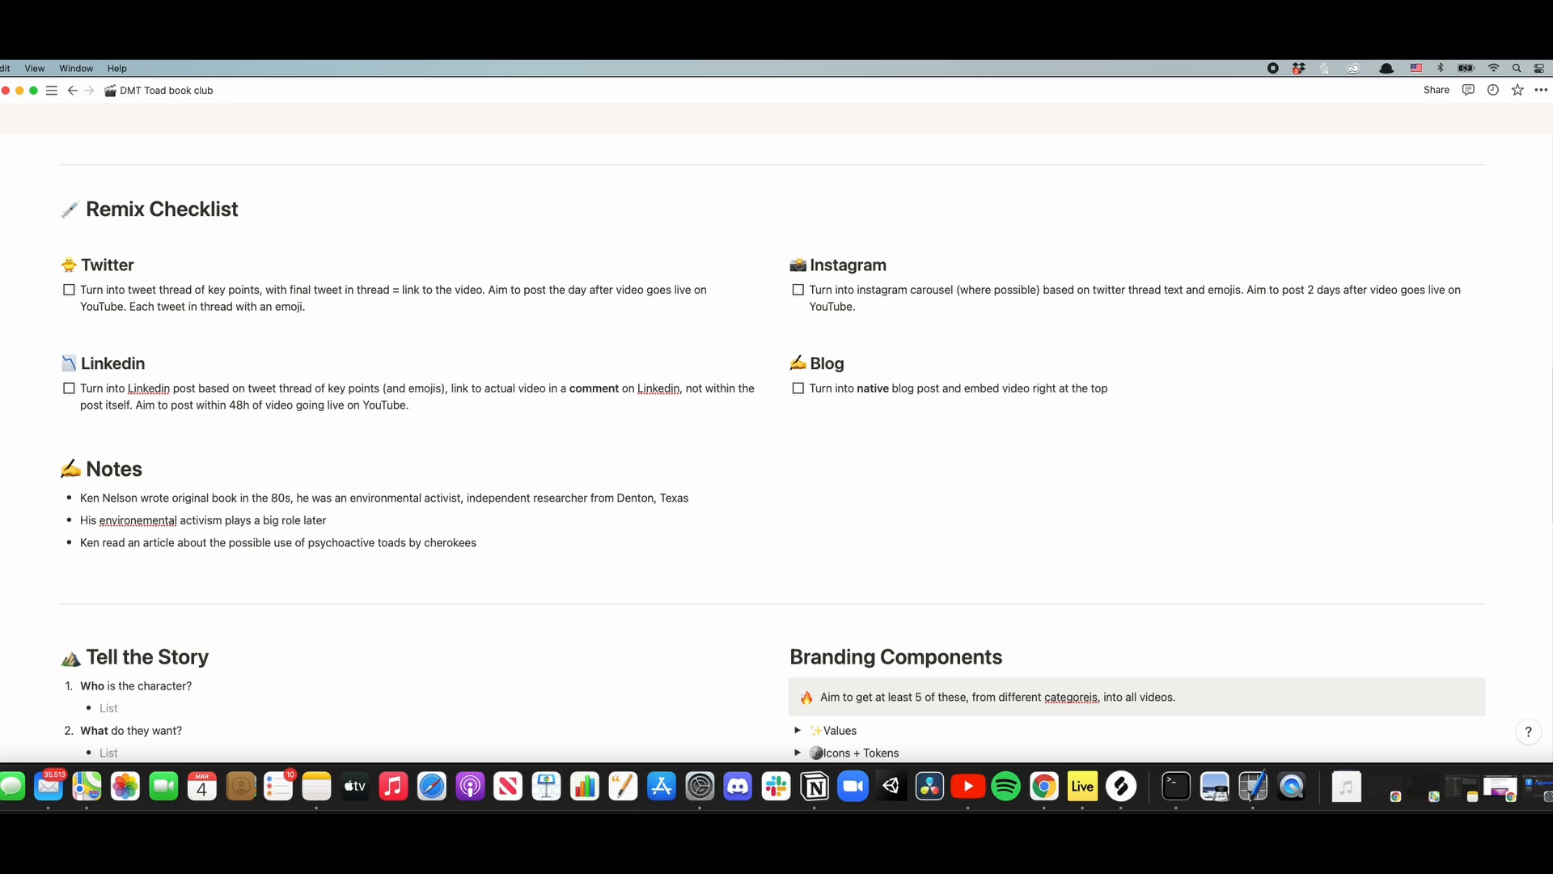
{"action": "type", "text": " in 1981, creating his interrest"}
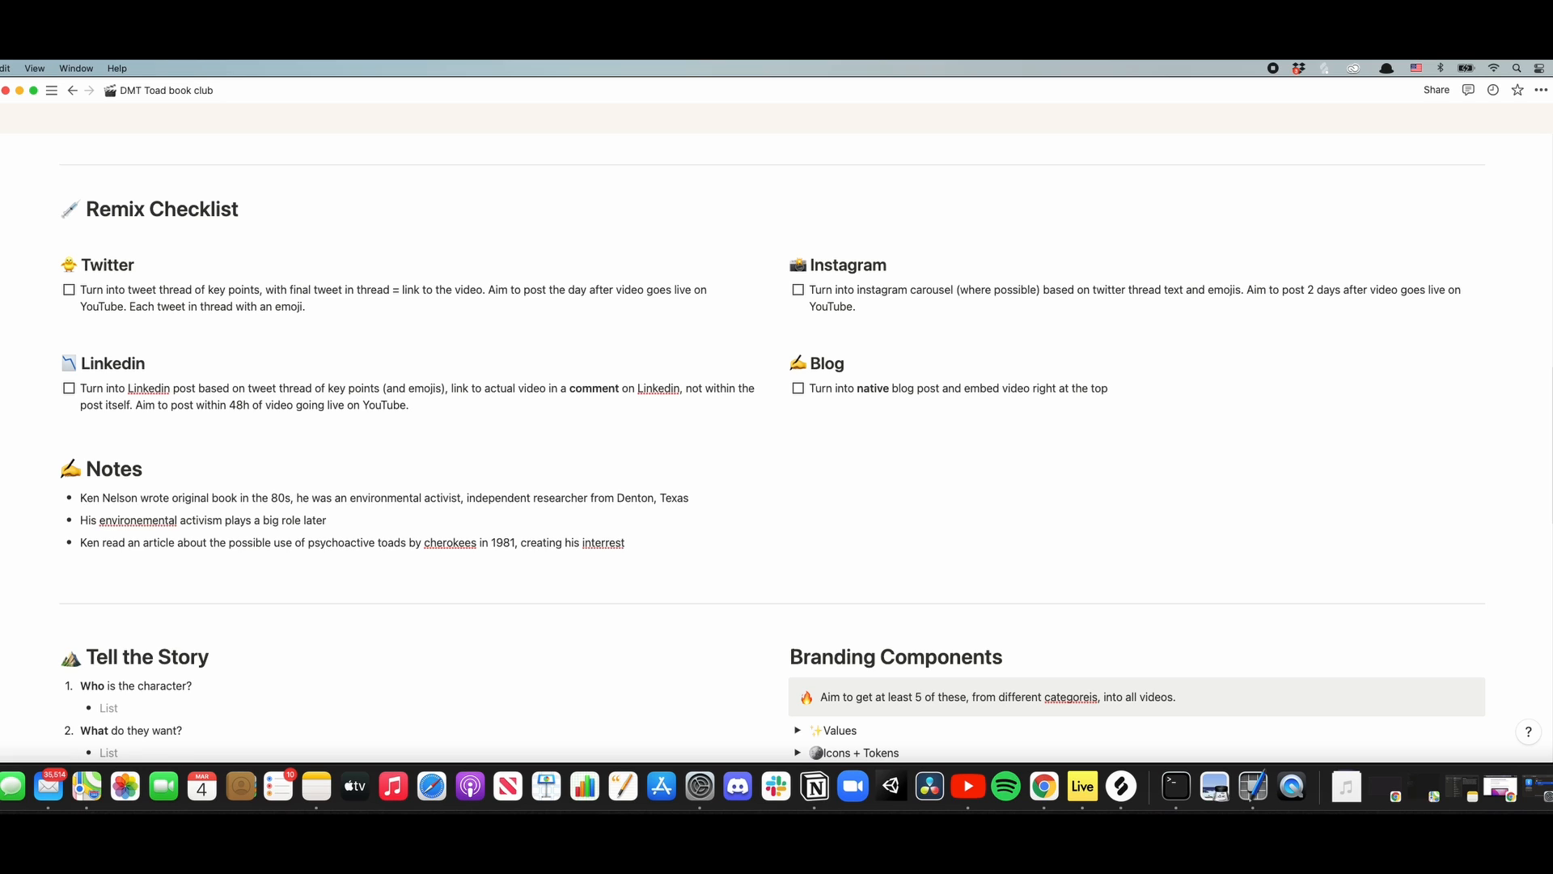
{"action": "key", "text": "Return"}
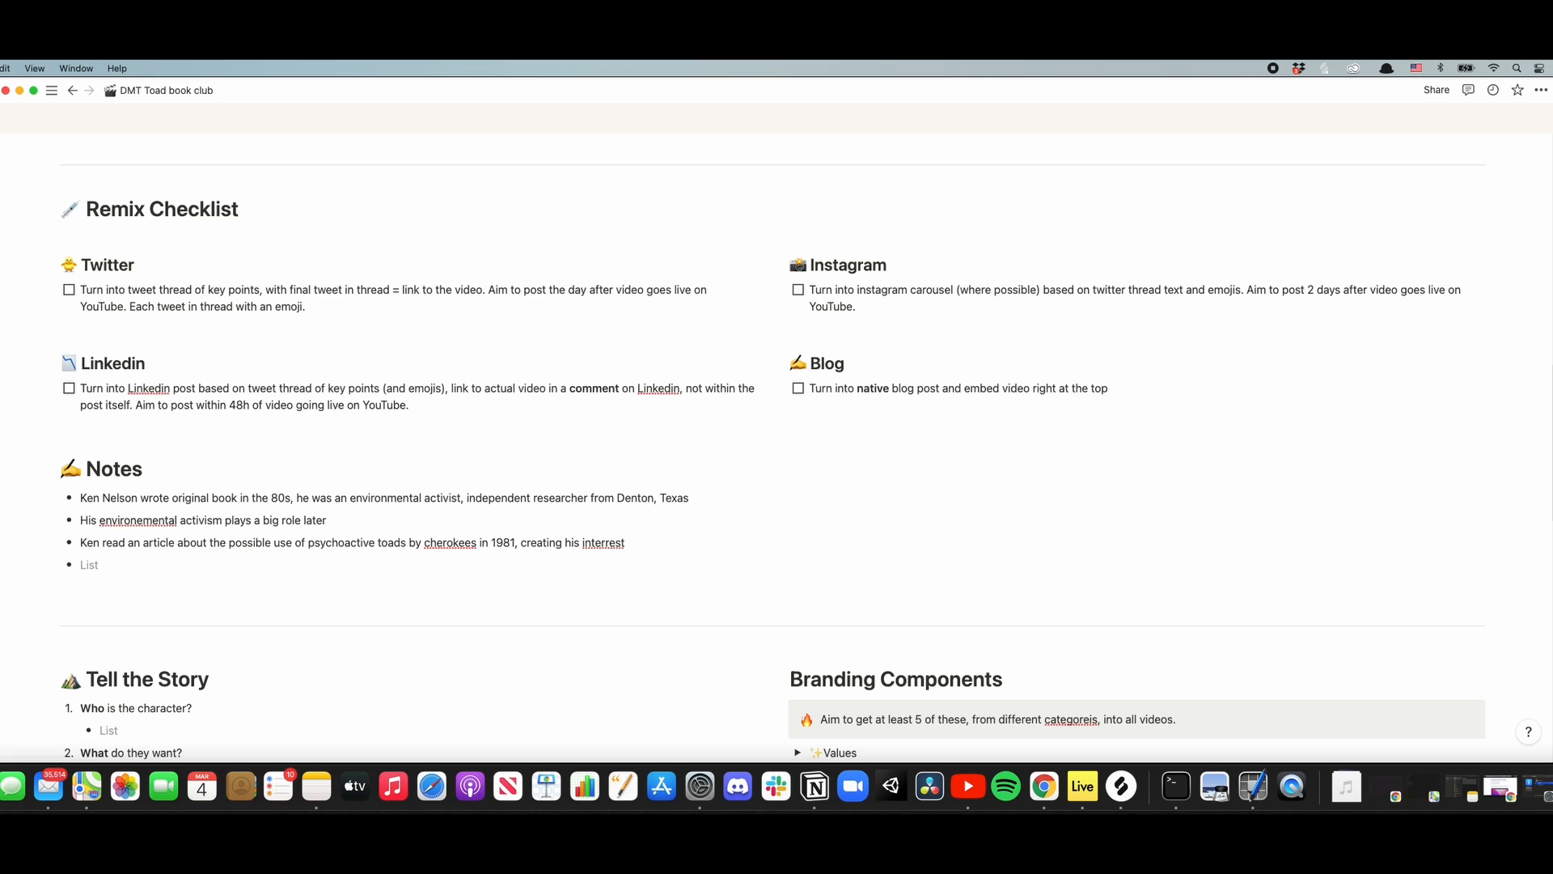
- Add the Notes bullet "this was later proven not true, but still sparked interest"
{"action": "type", "text": "this was later proven not true"}
{"action": "key", "text": "BackSpace"}
{"action": "type", "text": ", but "}
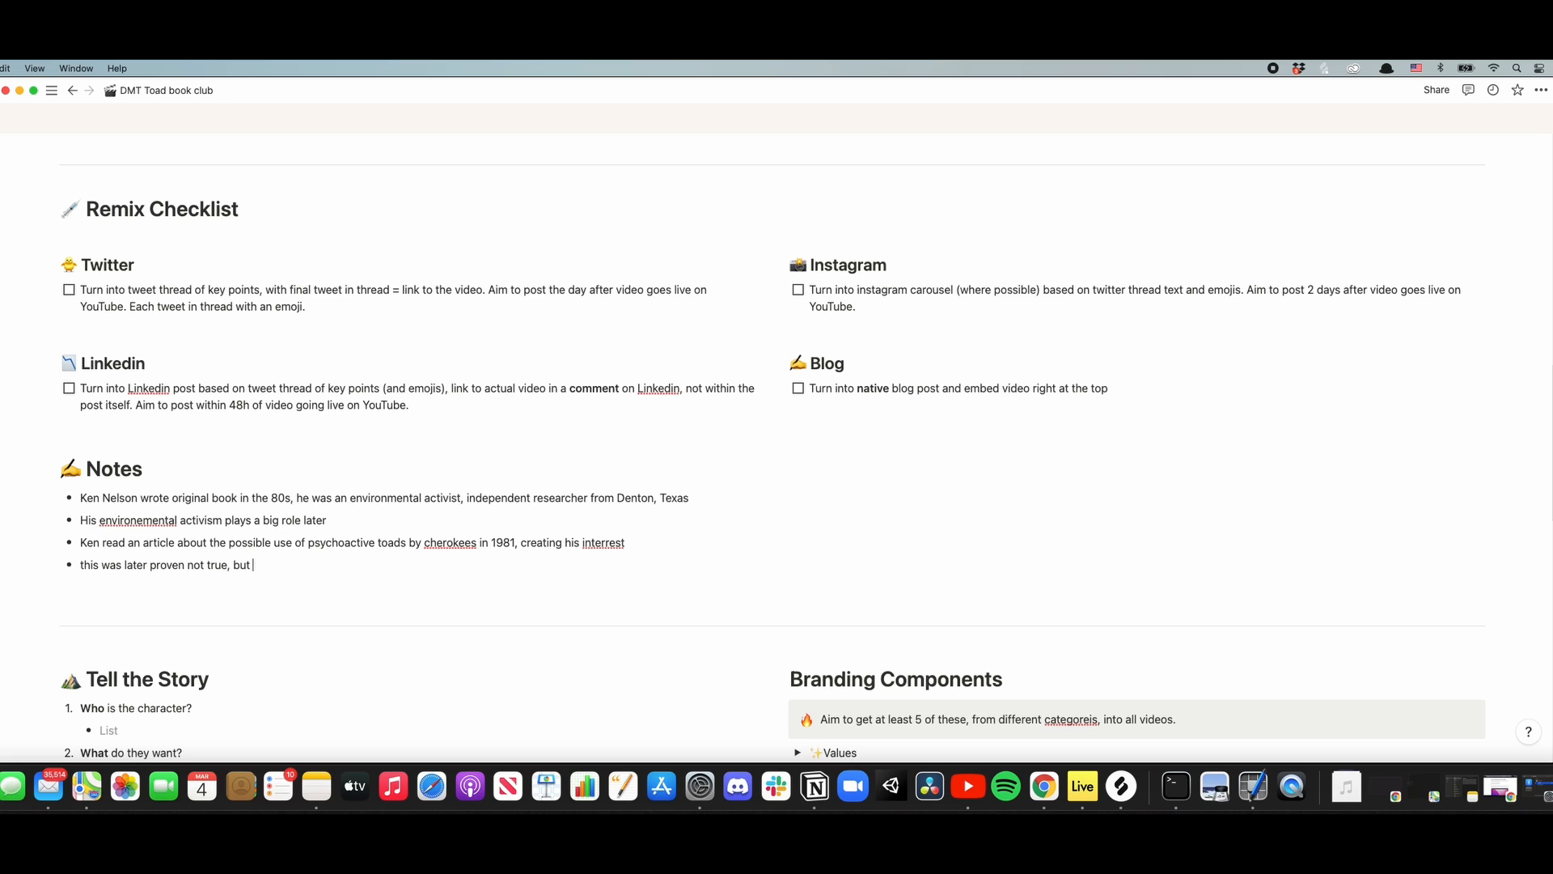
{"action": "type", "text": "still sparked interest"}
{"action": "key", "text": "Return"}
- Add a Notes bullet saying the author read about the psychoactive DMT in this specific toad venom
{"action": "type", "text": "Ken "}
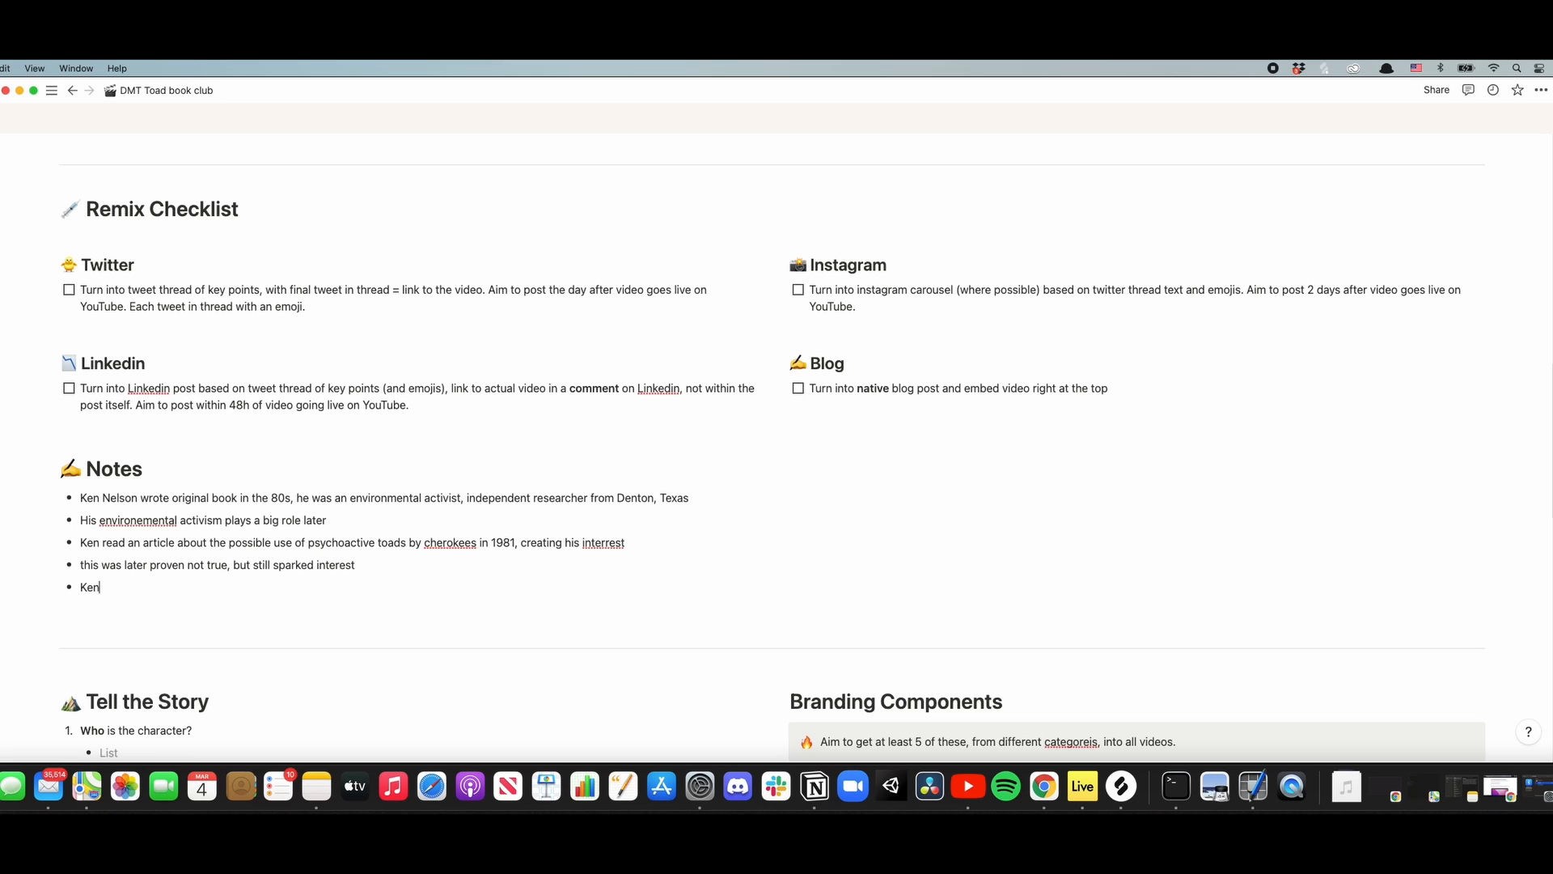
{"action": "type", "text": "read about the psychoactive DMT in th"}
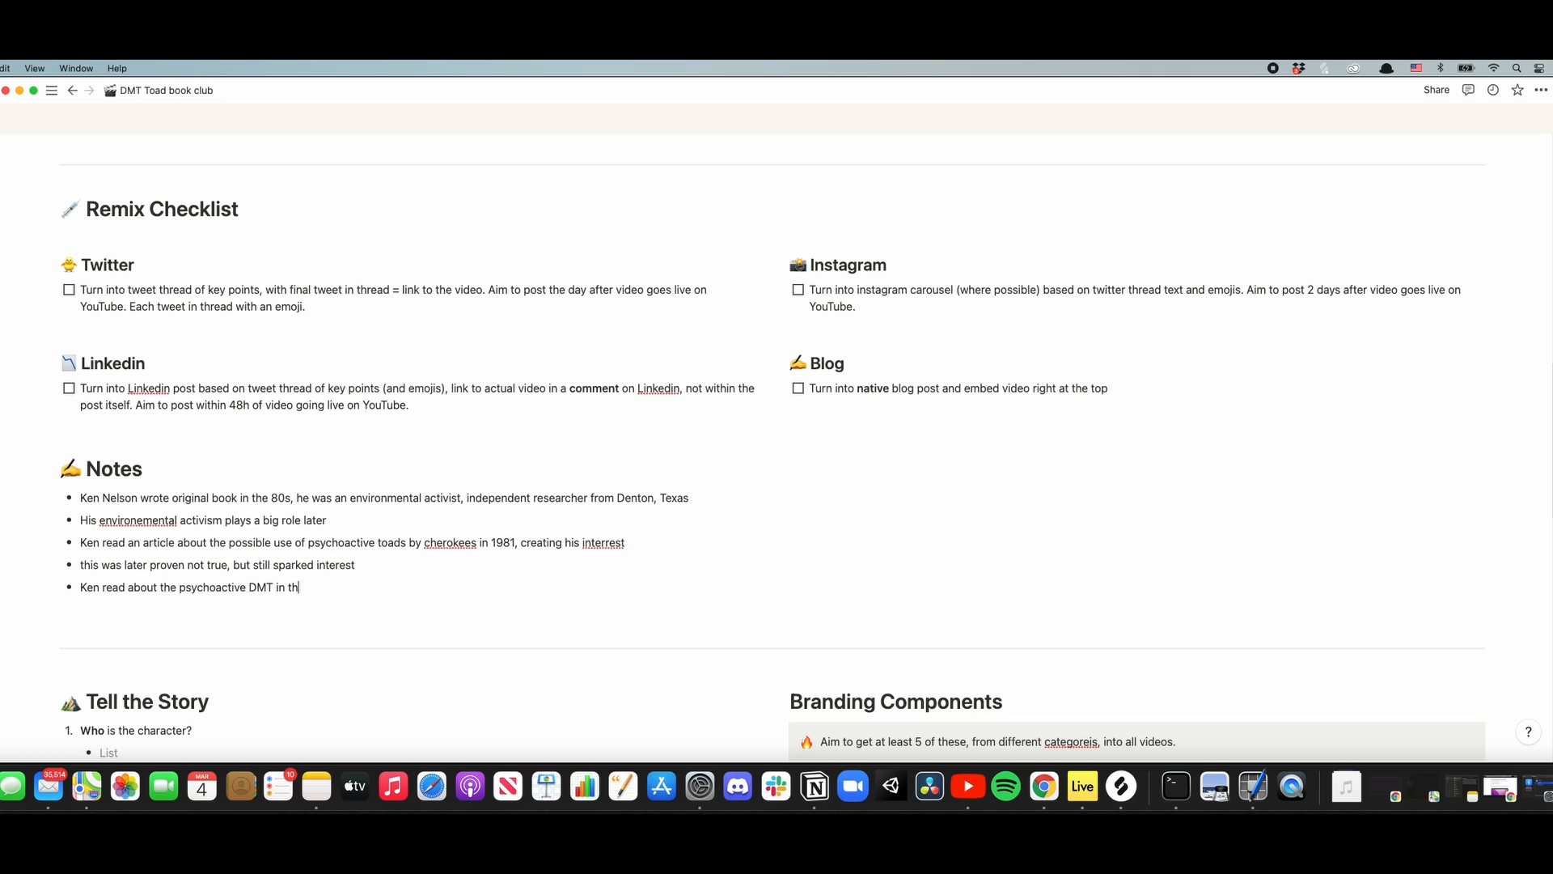
{"action": "type", "text": "is spoecific toad venom"}
{"action": "key", "text": "Return"}
- Add the Notes bullet "5 meo DMT was in the toad venom, a compound that was rarely known at that time"
{"action": "type", "text": "5 meo "}
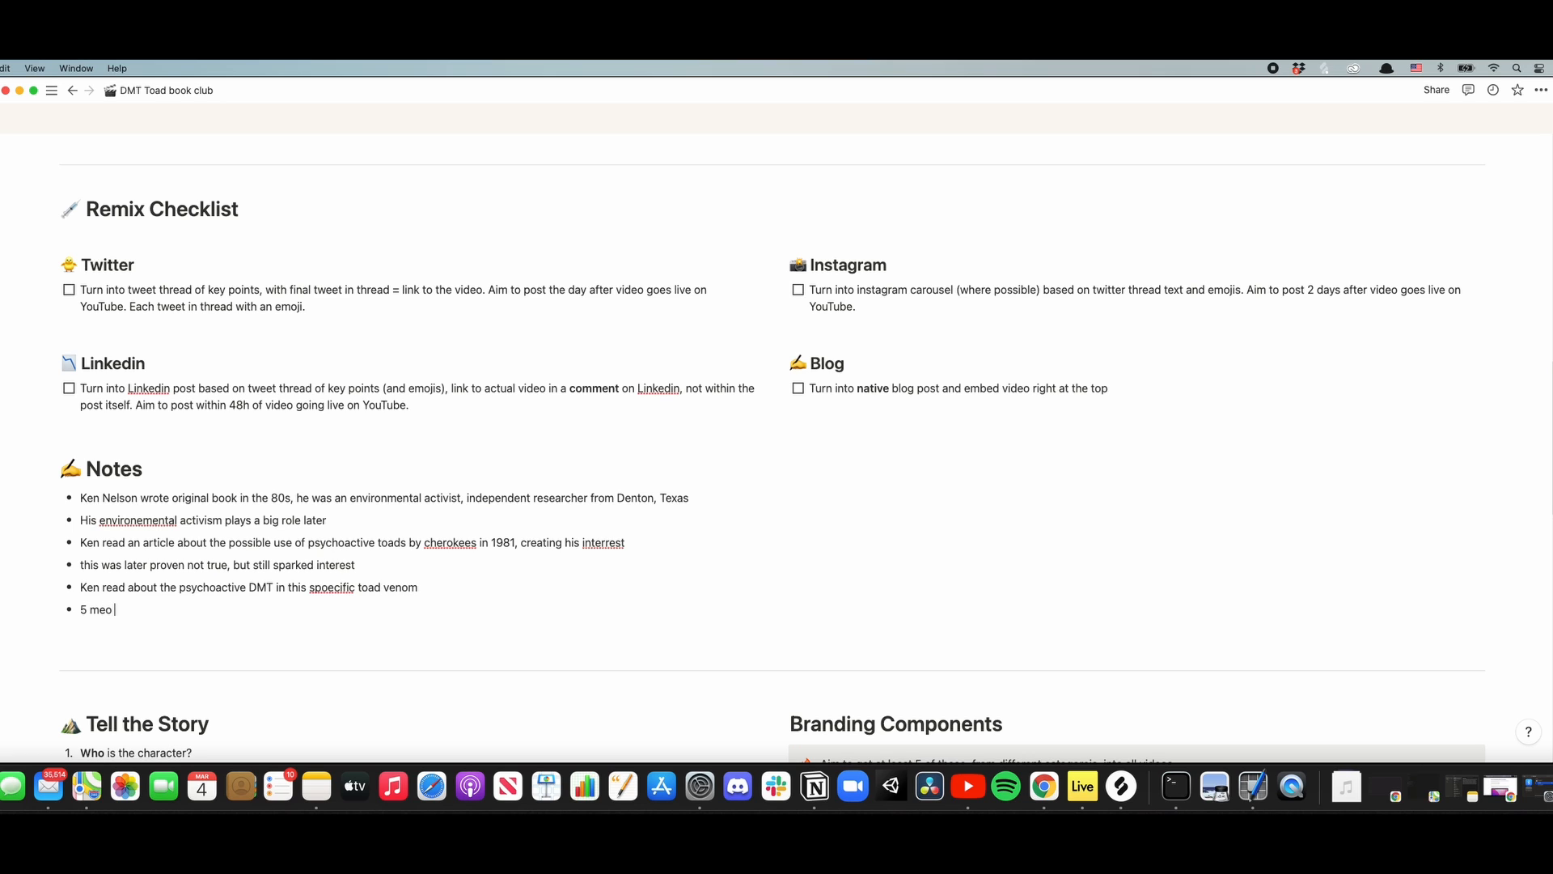
{"action": "type", "text": "DMT was in the toad venom, a compound that was ra"}
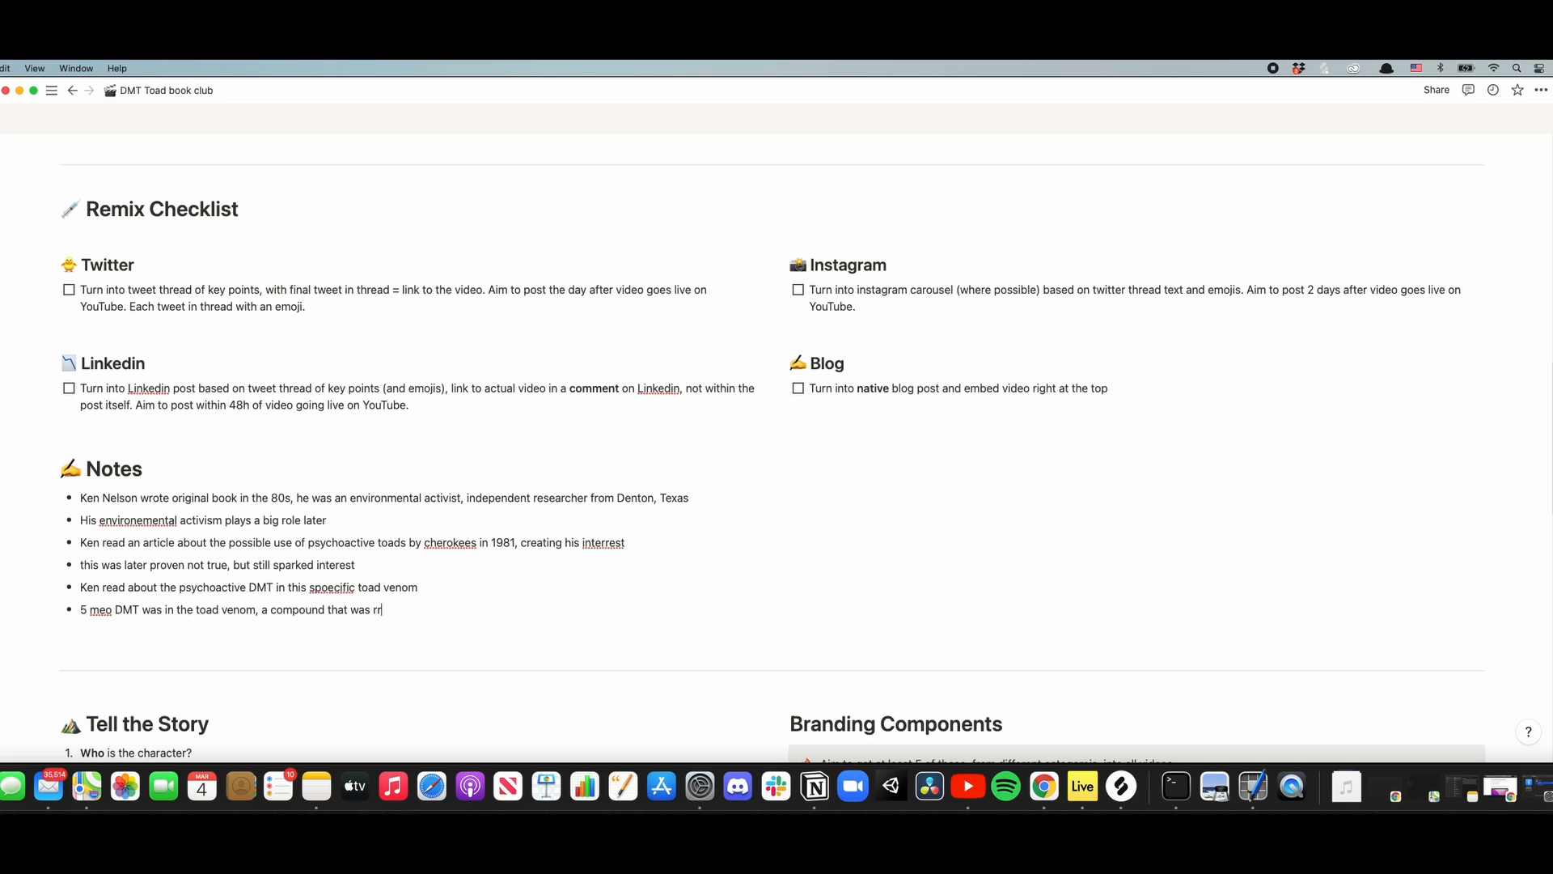
{"action": "type", "text": "r"}
{"action": "key", "text": "BackSpace"}
{"action": "type", "text": "arely known"}
{"action": "type", "text": " at that time"}
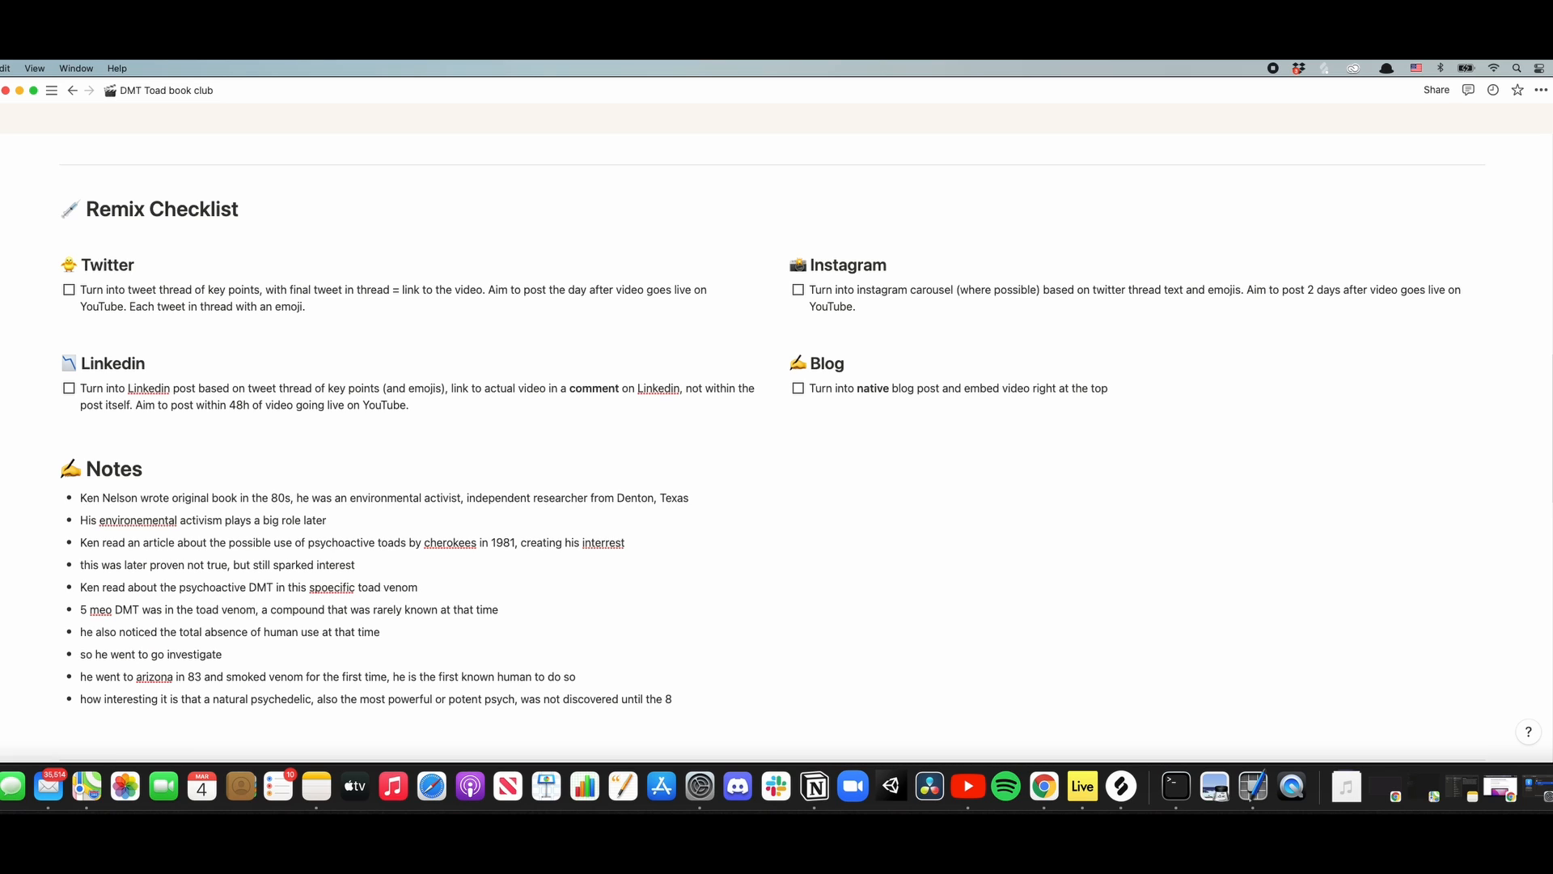
{"action": "type", "text": "0s"}
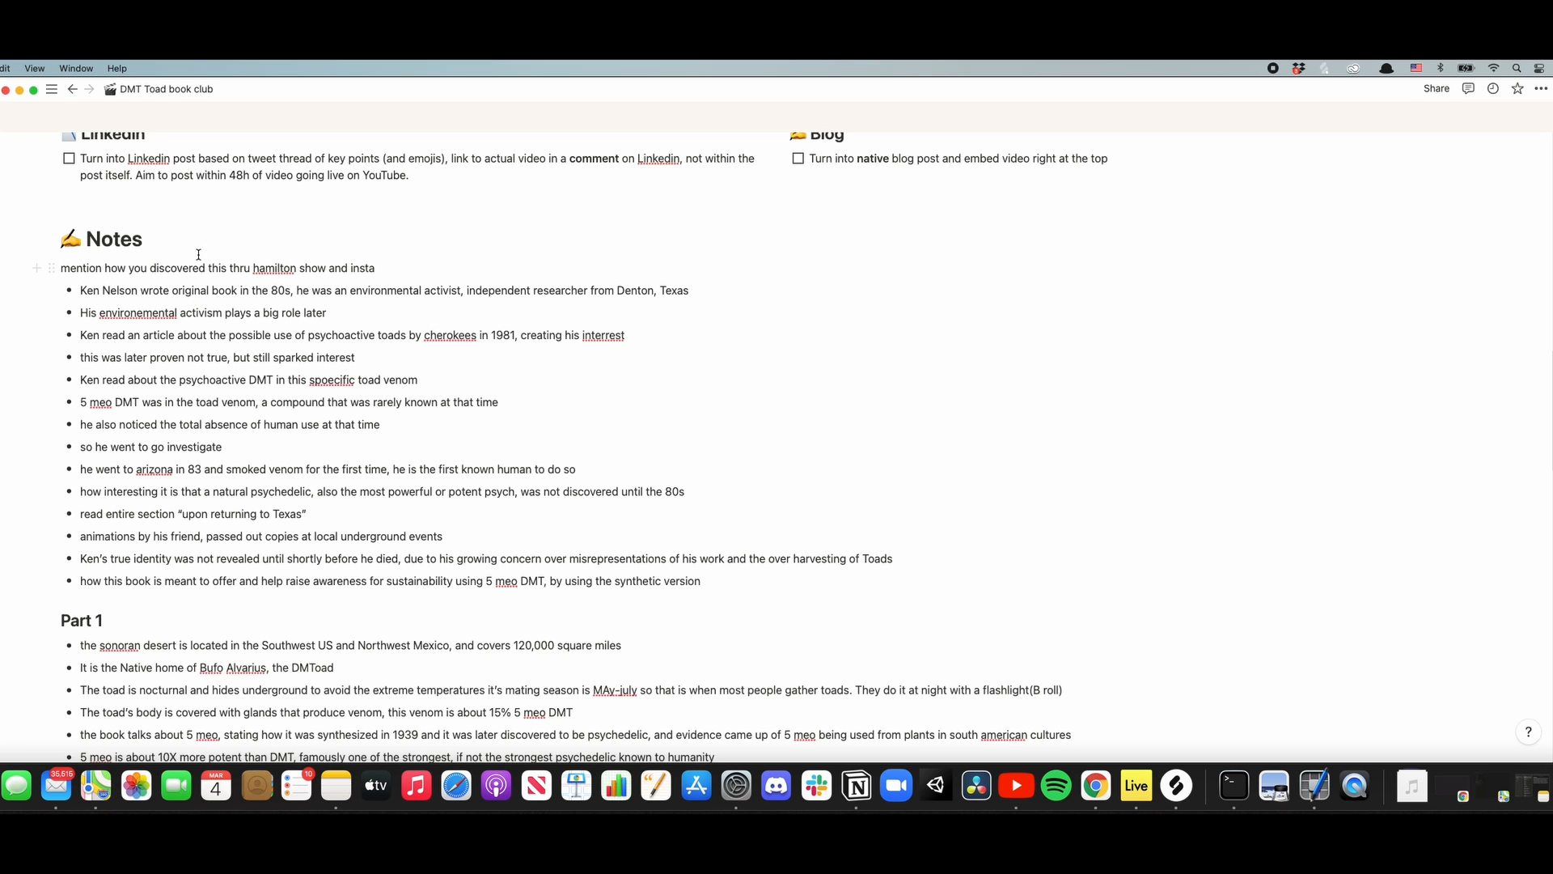
- Review the completed Notes with their Part 1 and Part 2 sections, continuing down to the HIVEs Framework
{"action": "scroll", "coordinate": [242, 336], "scroll_direction": "down", "scroll_amount": 2}
{"action": "scroll", "coordinate": [98, 340], "scroll_direction": "down", "scroll_amount": 5}
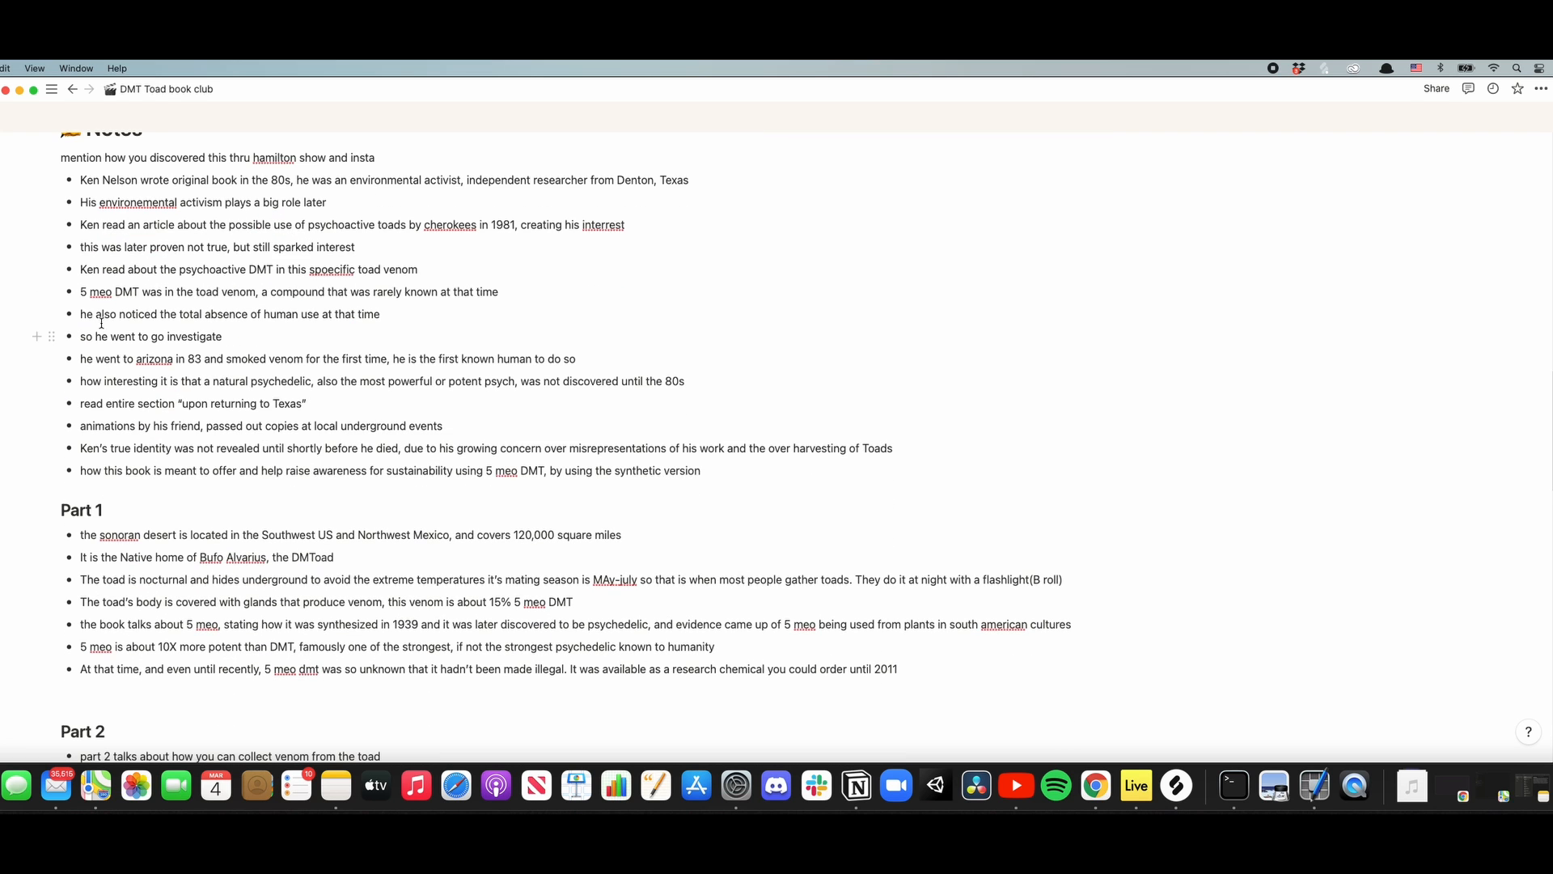
{"action": "scroll", "coordinate": [106, 309], "scroll_direction": "down", "scroll_amount": 3}
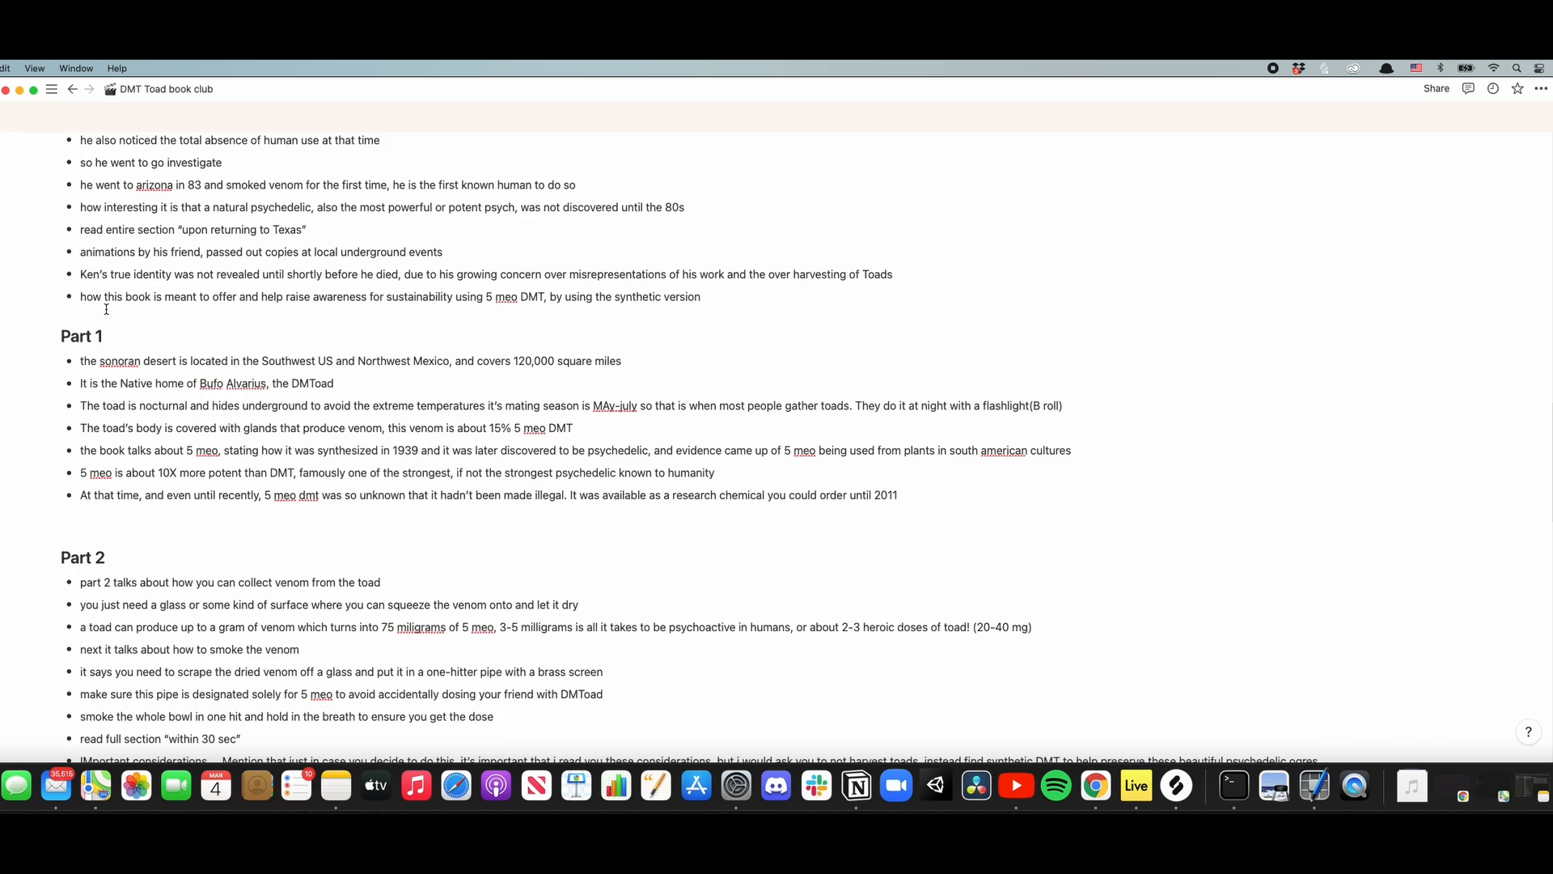
{"action": "scroll", "coordinate": [106, 309], "scroll_direction": "down", "scroll_amount": 1}
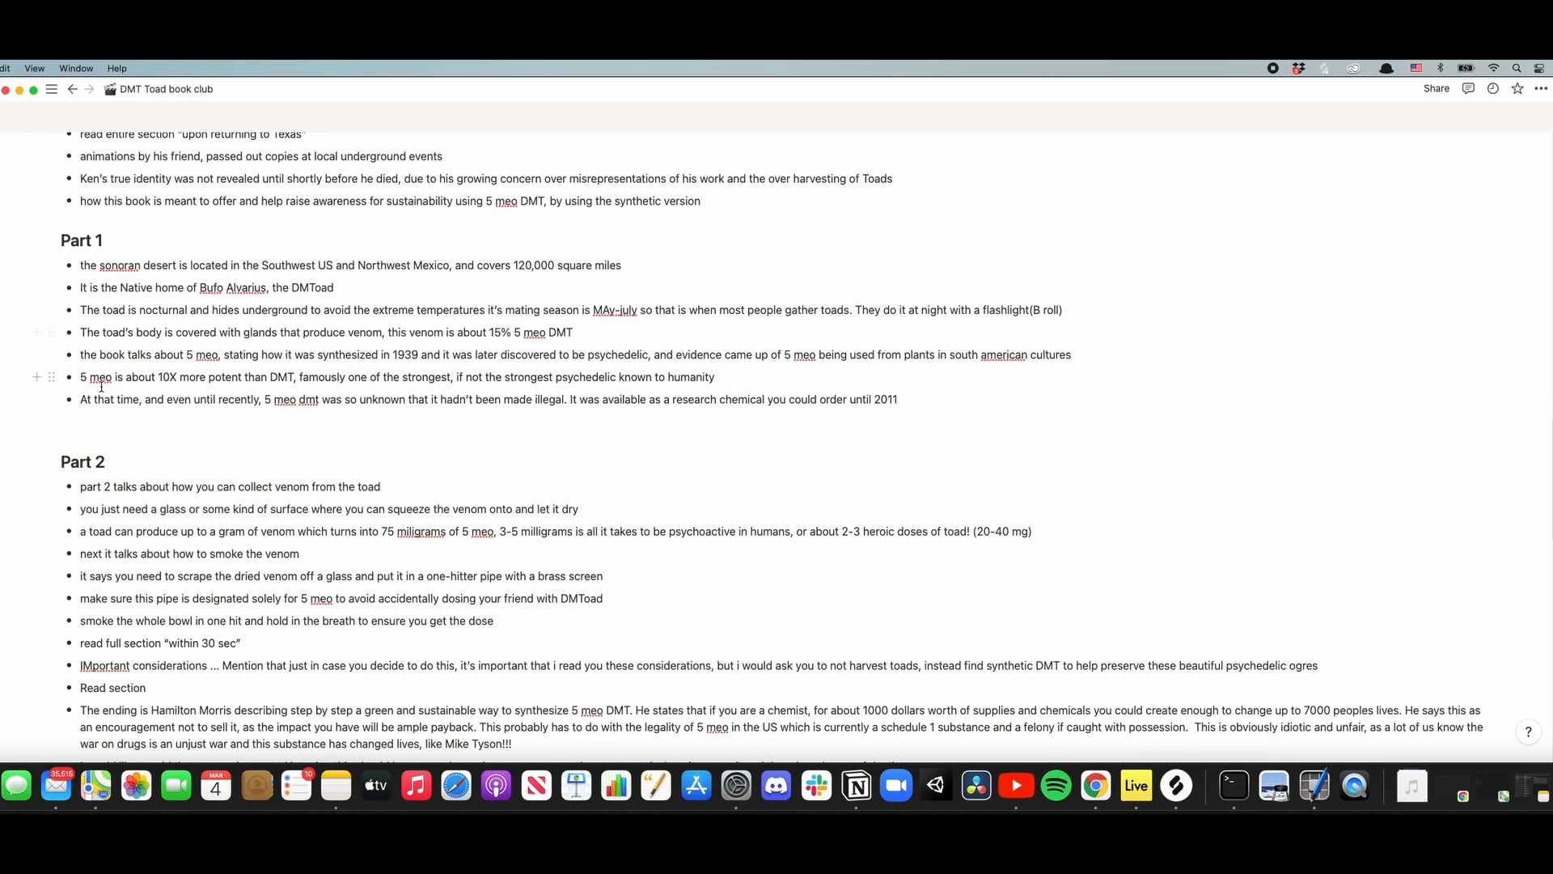
{"action": "scroll", "coordinate": [101, 386], "scroll_direction": "down", "scroll_amount": 4}
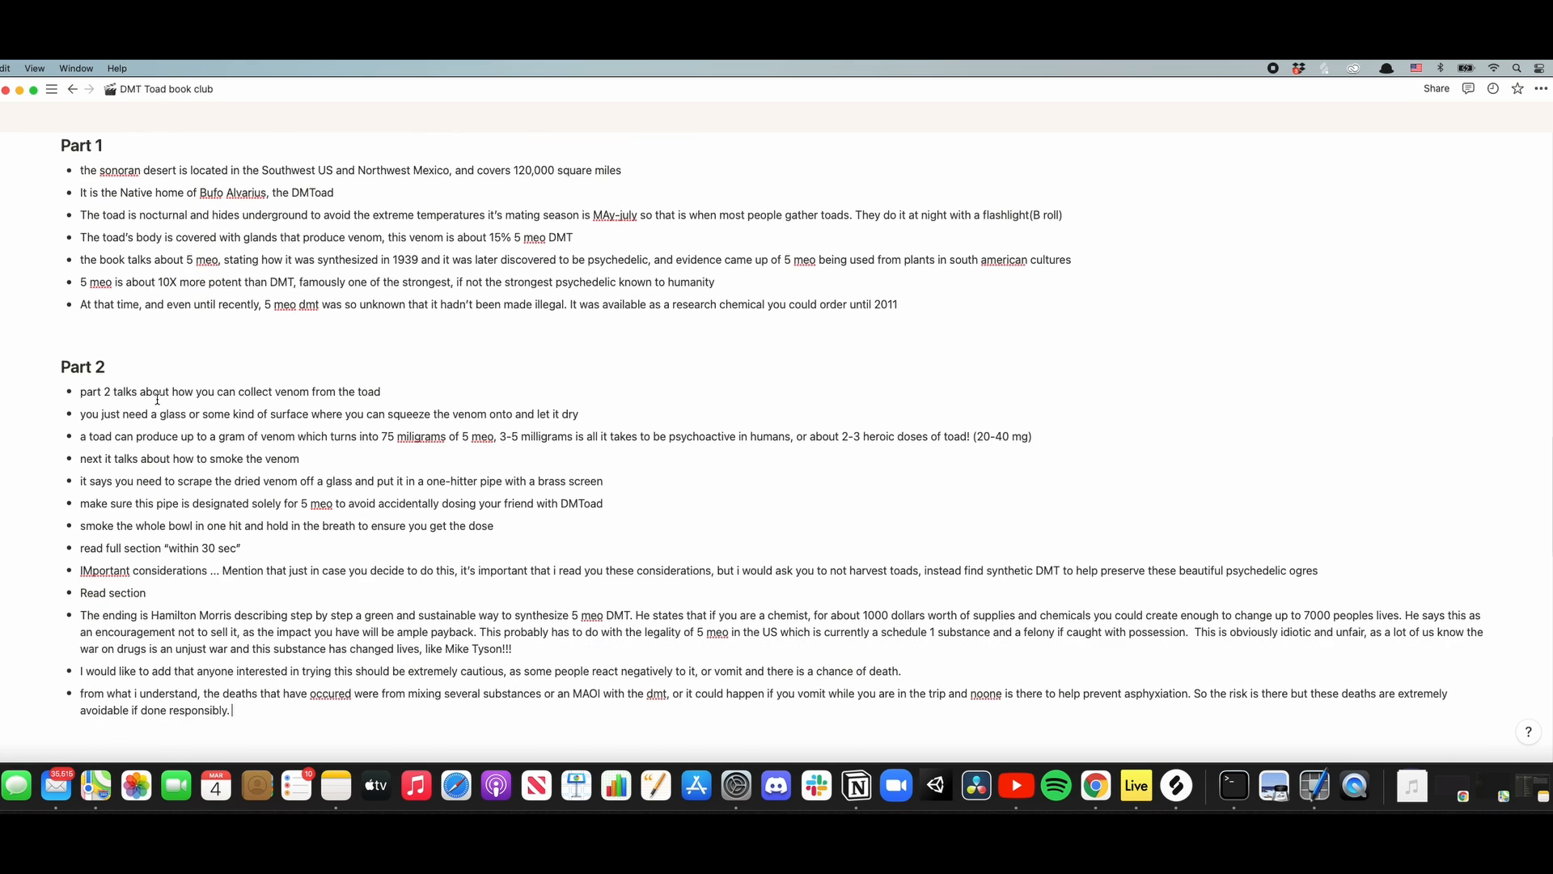
{"action": "scroll", "coordinate": [158, 398], "scroll_direction": "down", "scroll_amount": 3}
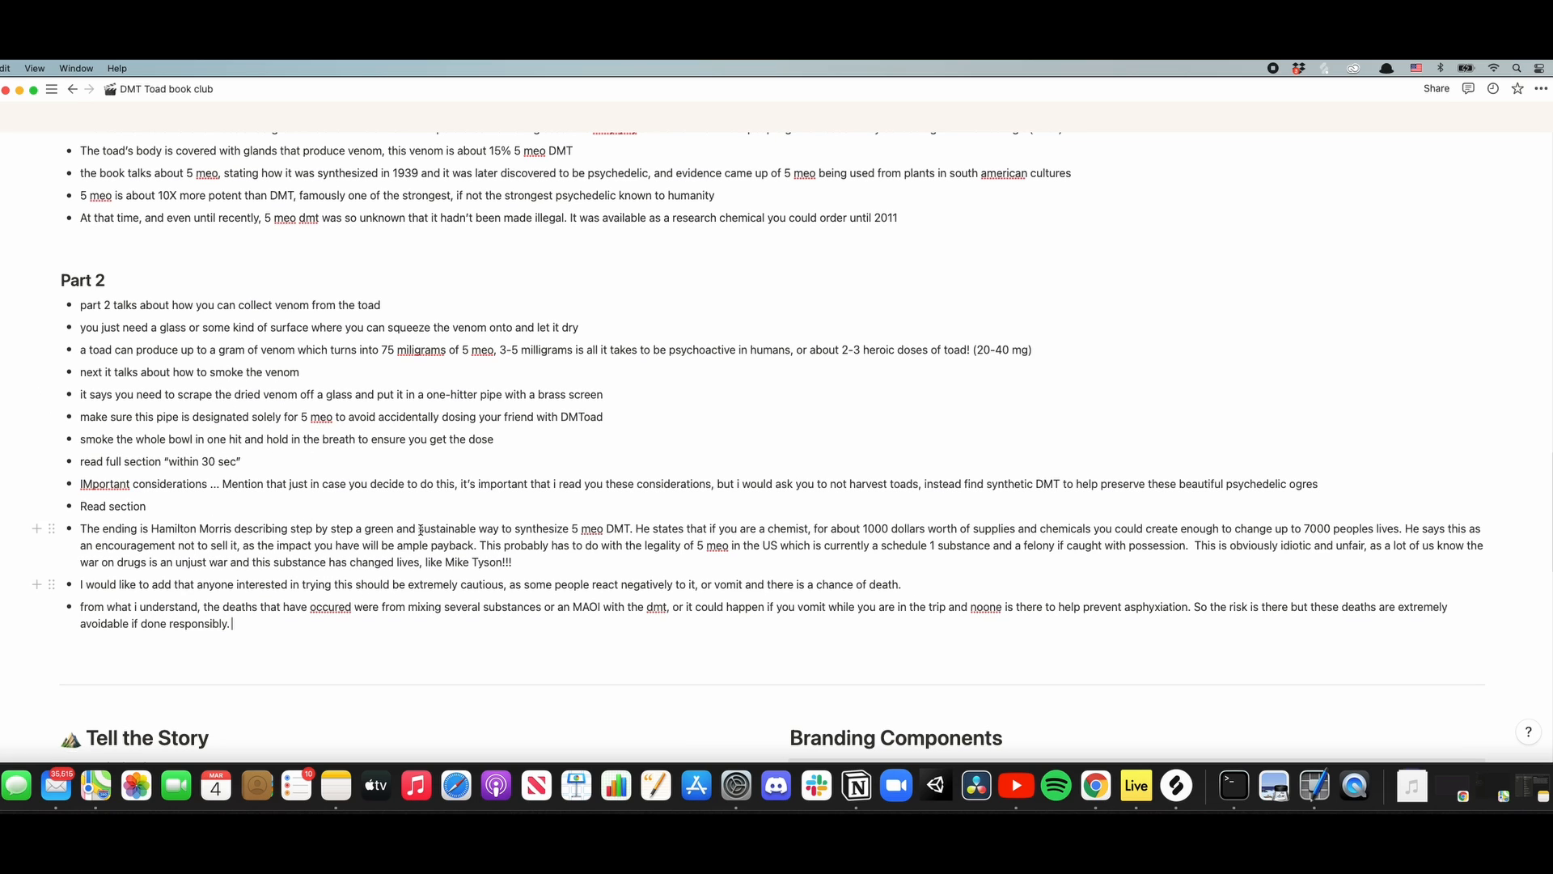
{"action": "scroll", "coordinate": [290, 530], "scroll_direction": "down", "scroll_amount": 6}
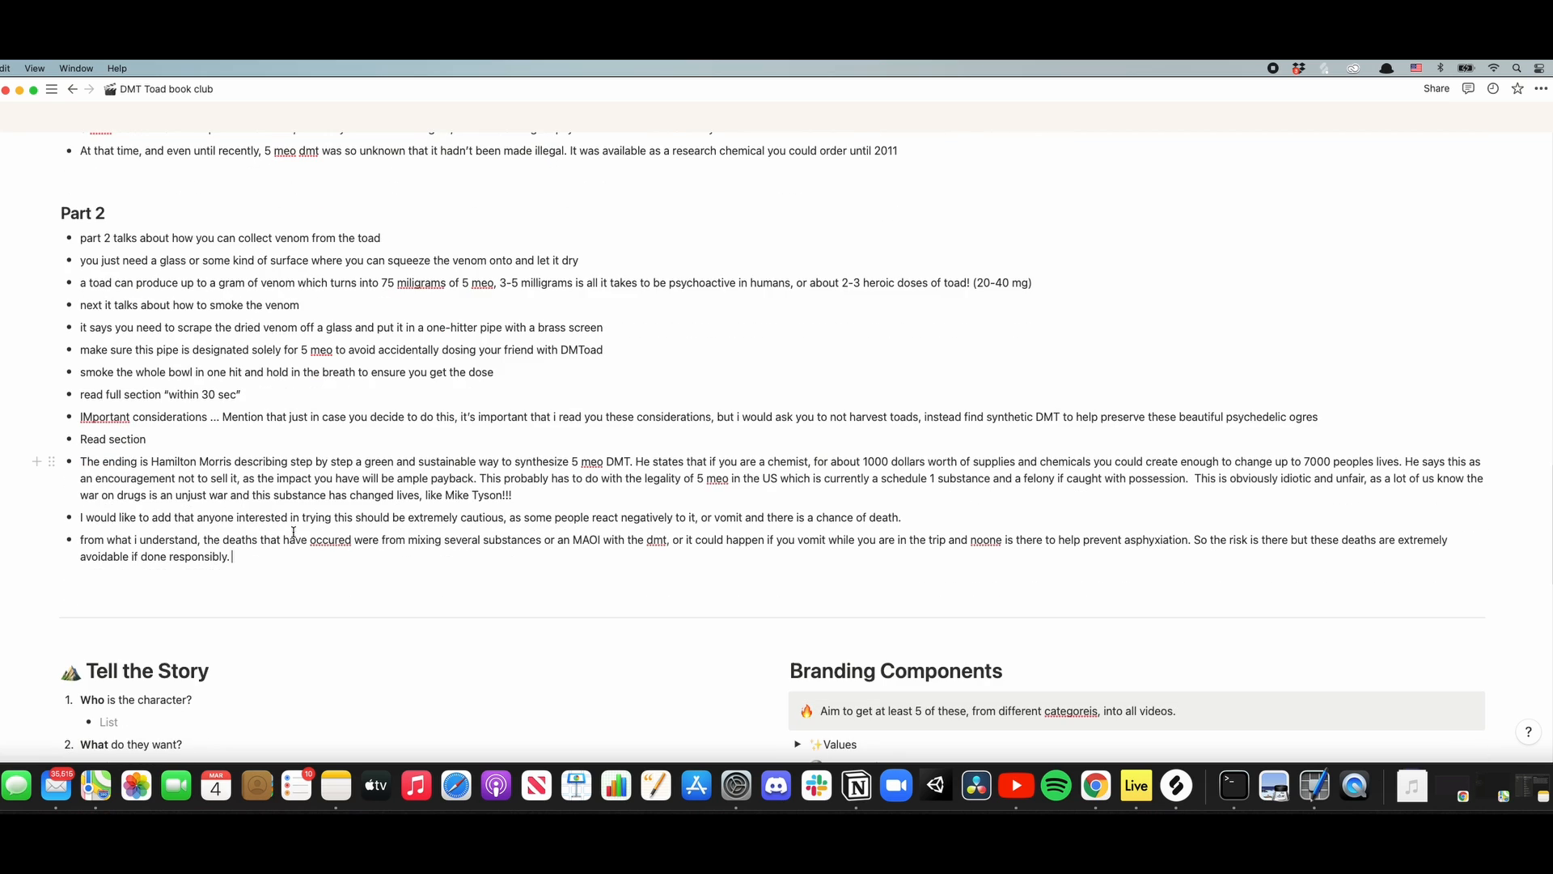
{"action": "scroll", "coordinate": [289, 528], "scroll_direction": "down", "scroll_amount": 20}
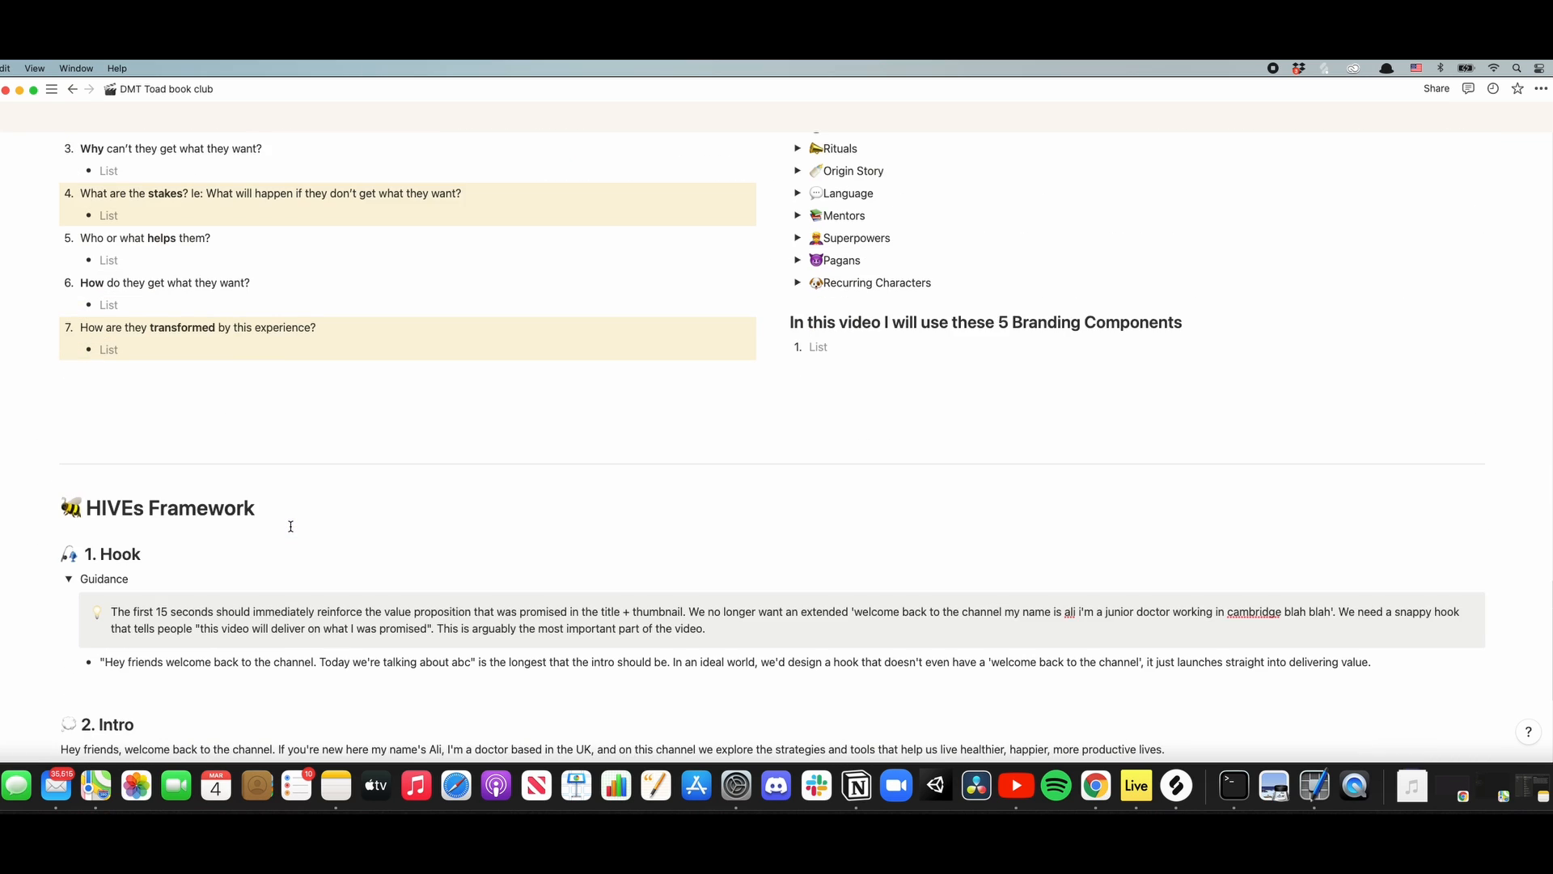
{"action": "scroll", "coordinate": [291, 526], "scroll_direction": "down", "scroll_amount": 5}
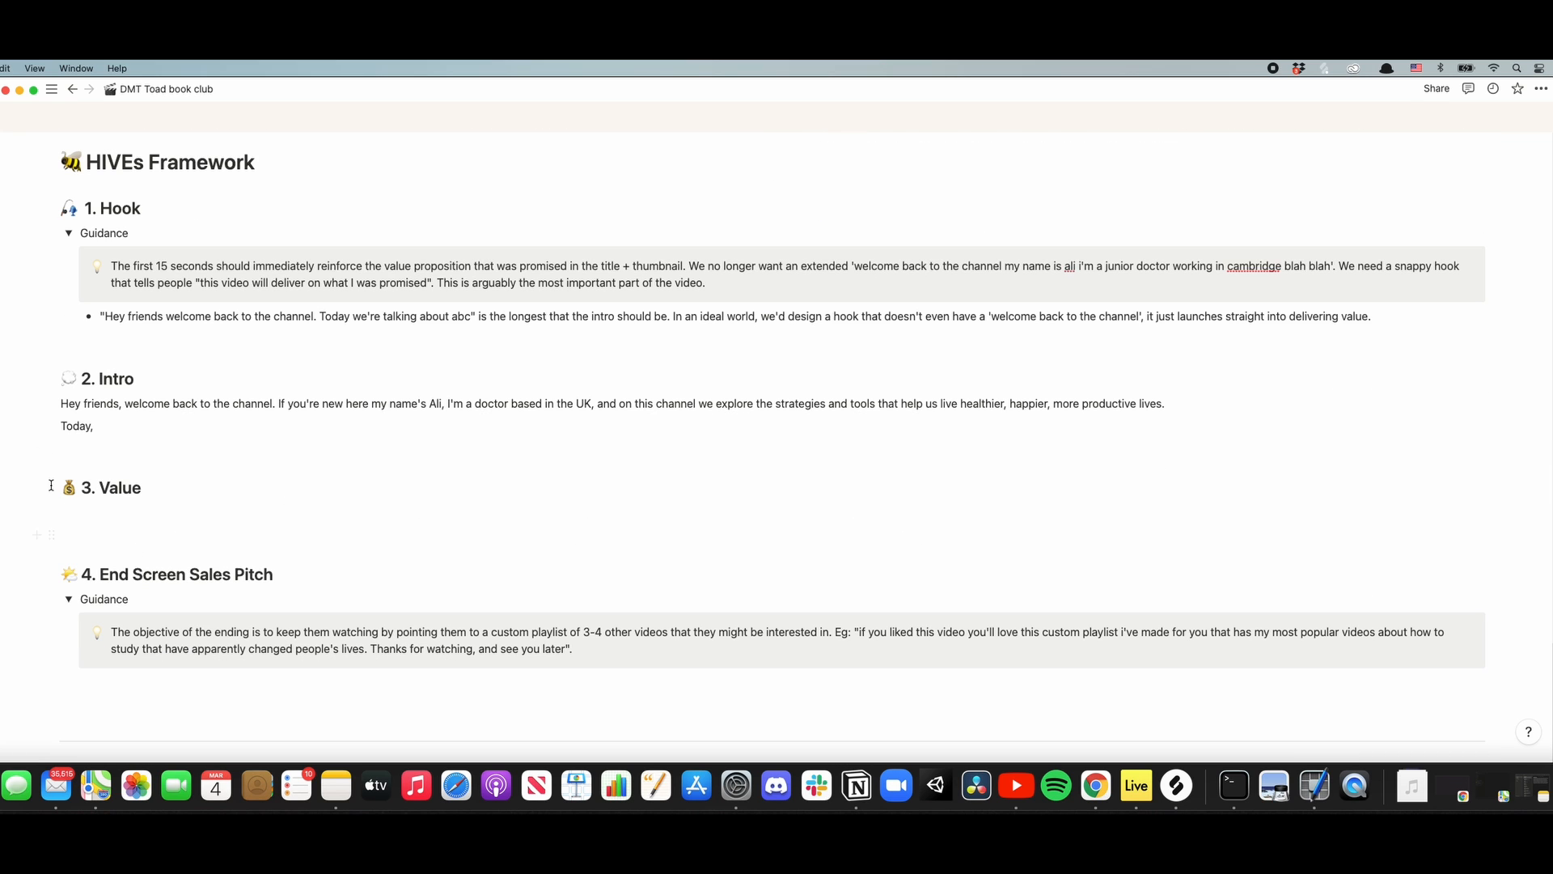
- Replace the example bullet under Hook with "Hey y'all, welcome to a new edition of psychedelic book club" after the opening quotation mark
{"action": "key", "text": "Return"}
{"action": "left_click_drag", "start_coordinate": [1373, 319], "coordinate": [1051, 321]}
{"action": "left_click", "coordinate": [826, 327]}
{"action": "left_click_drag", "start_coordinate": [1373, 317], "coordinate": [105, 317]}
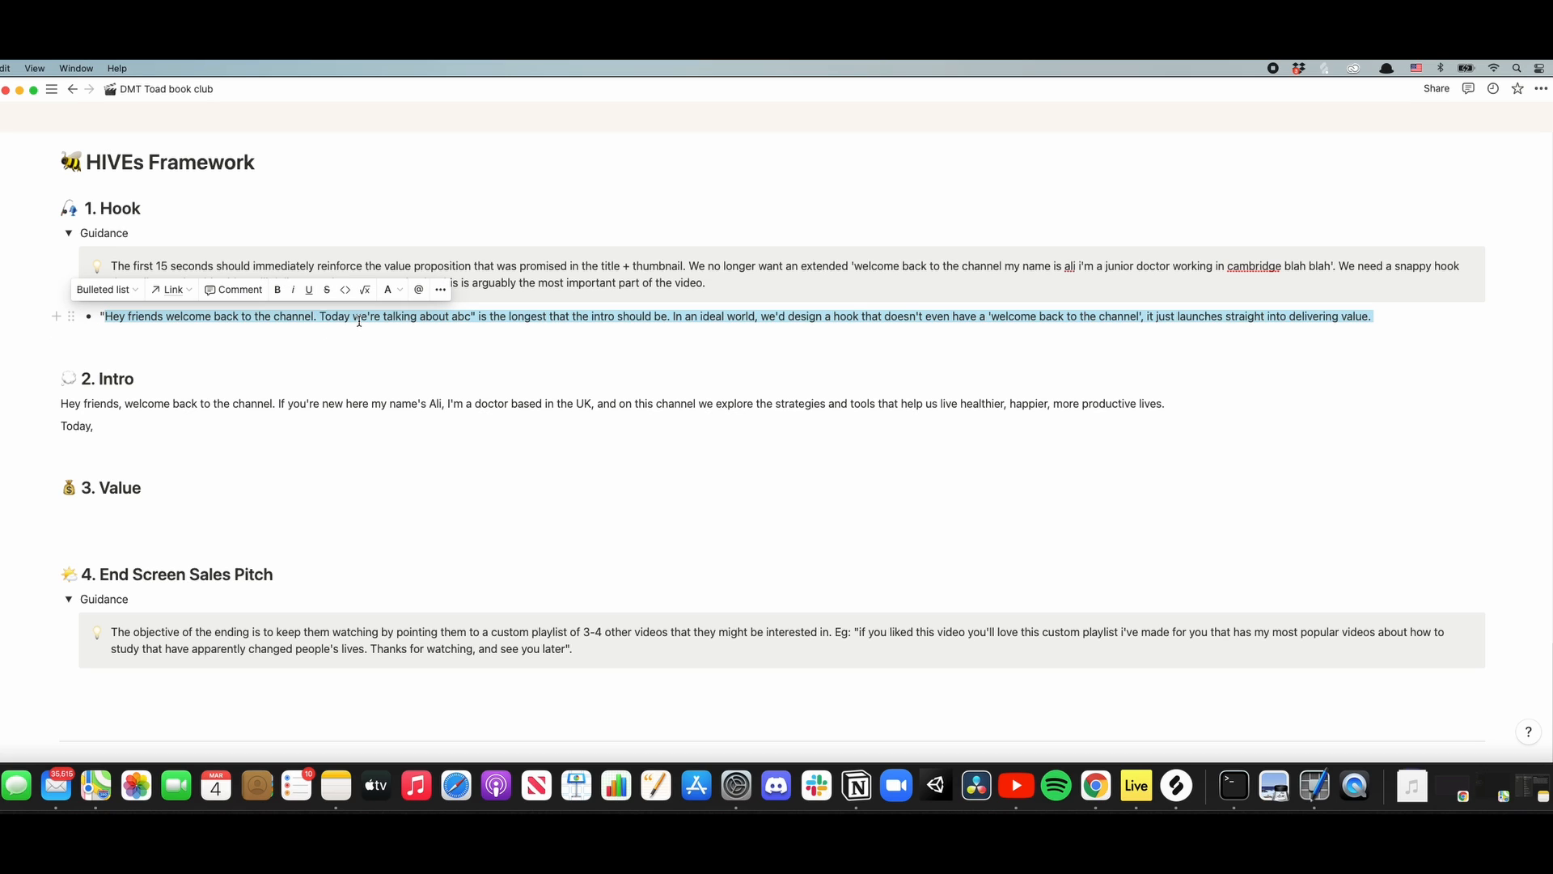
{"action": "type", "text": "Hey y"}
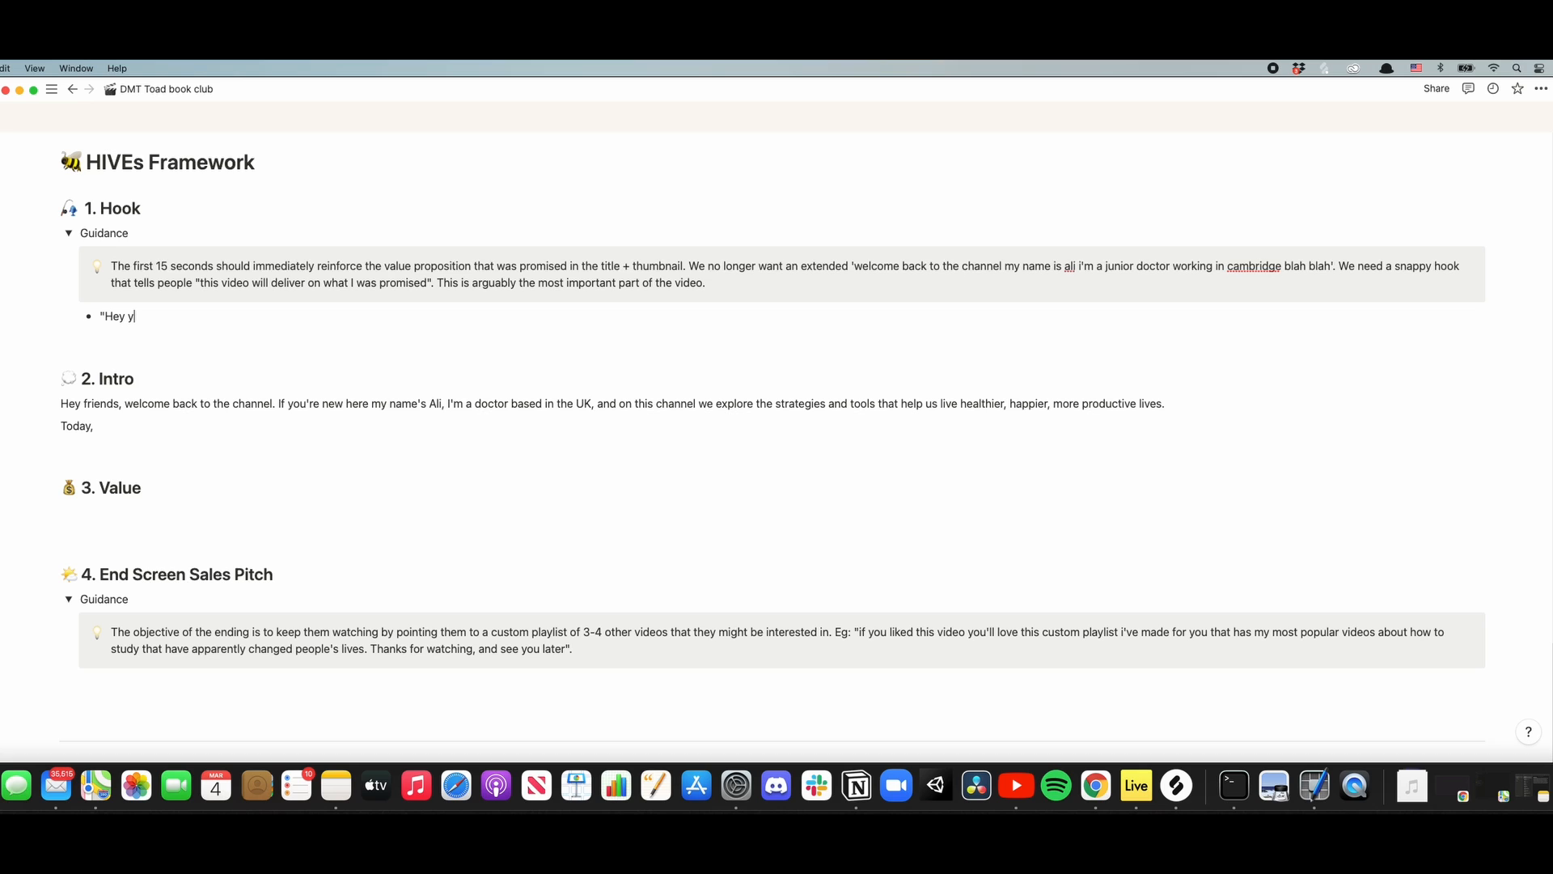
{"action": "type", "text": "'all"}
{"action": "type", "text": "welcome to a new edition og"}
{"action": "key", "text": "BackSpace"}
{"action": "key", "text": "BackSpace"}
{"action": "key", "text": "BackSpace"}
{"action": "type", "text": "f of psychedelic book club"}
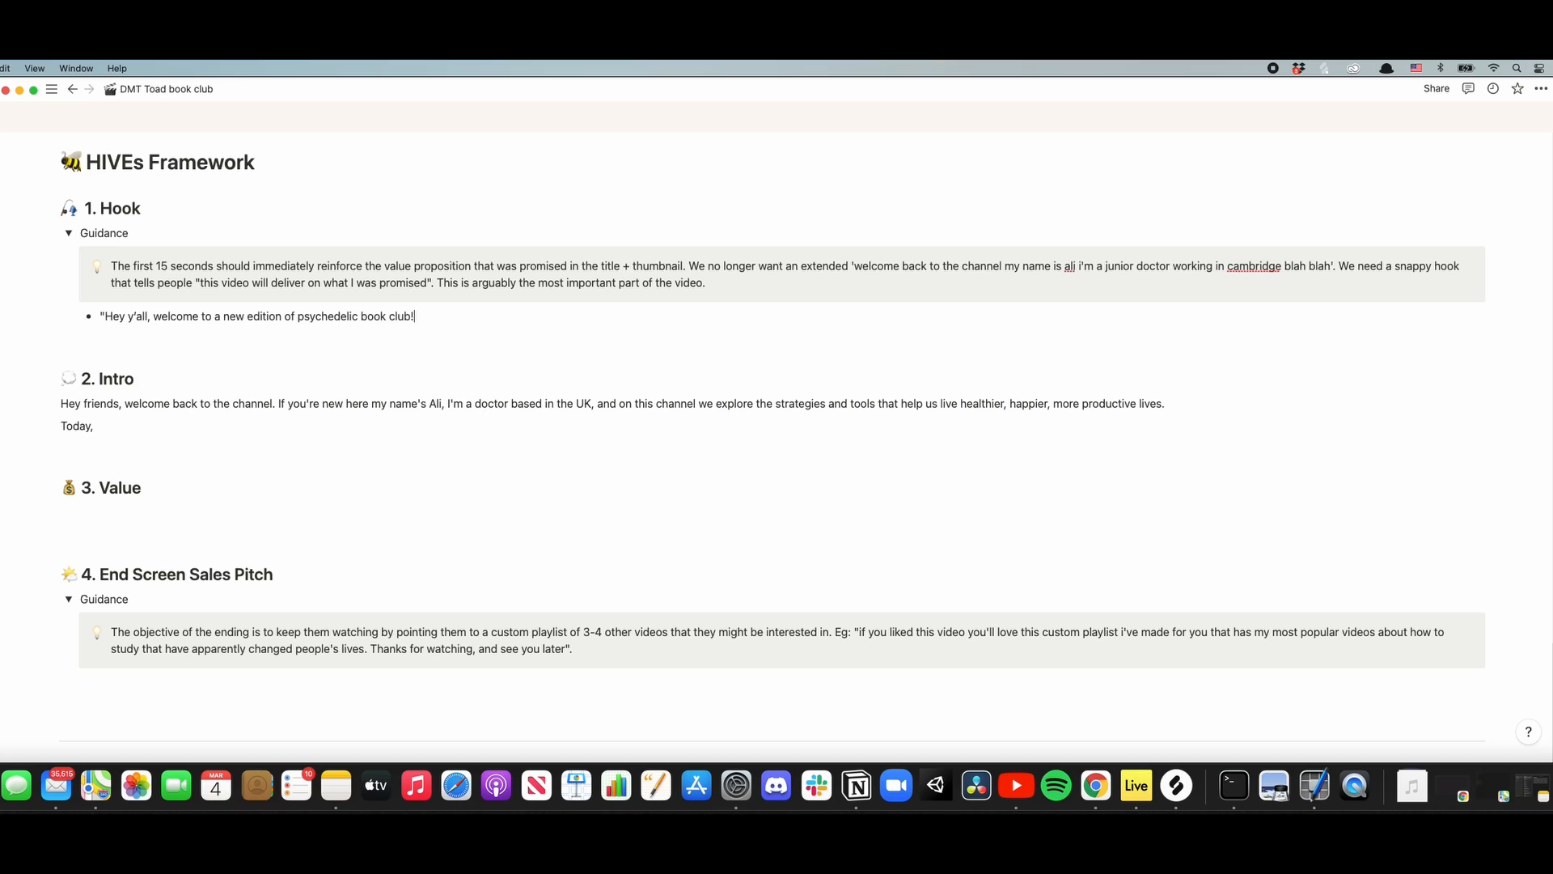
{"action": "type", "text": "! Today we're"}
{"action": "type", "text": " about"}
- Continue the hook with "! Today we're talking about this book originally written by" the author "in 1983, about the psychedelic toad, bufo alvarius"
{"action": "key", "text": "BackSpace"}
{"action": "key", "text": "BackSpace"}
{"action": "key", "text": "BackSpace"}
{"action": "key", "text": "BackSpace"}
{"action": "key", "text": "BackSpace"}
{"action": "key", "text": "BackSpace"}
{"action": "type", "text": "talking about this book "}
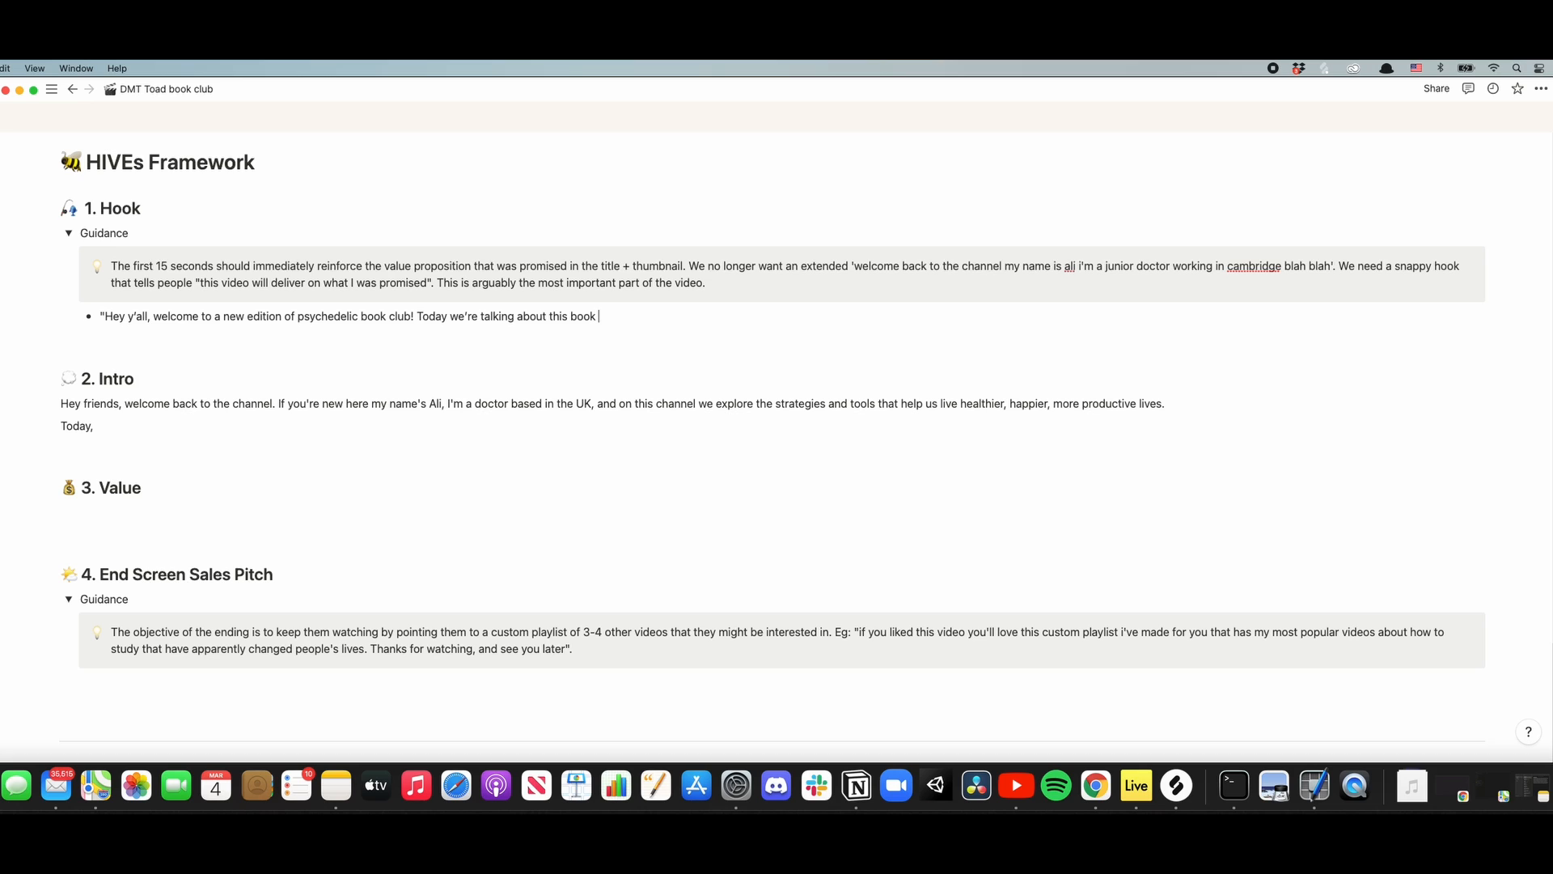
{"action": "type", "text": "originally written by Ken Nelson in 1"}
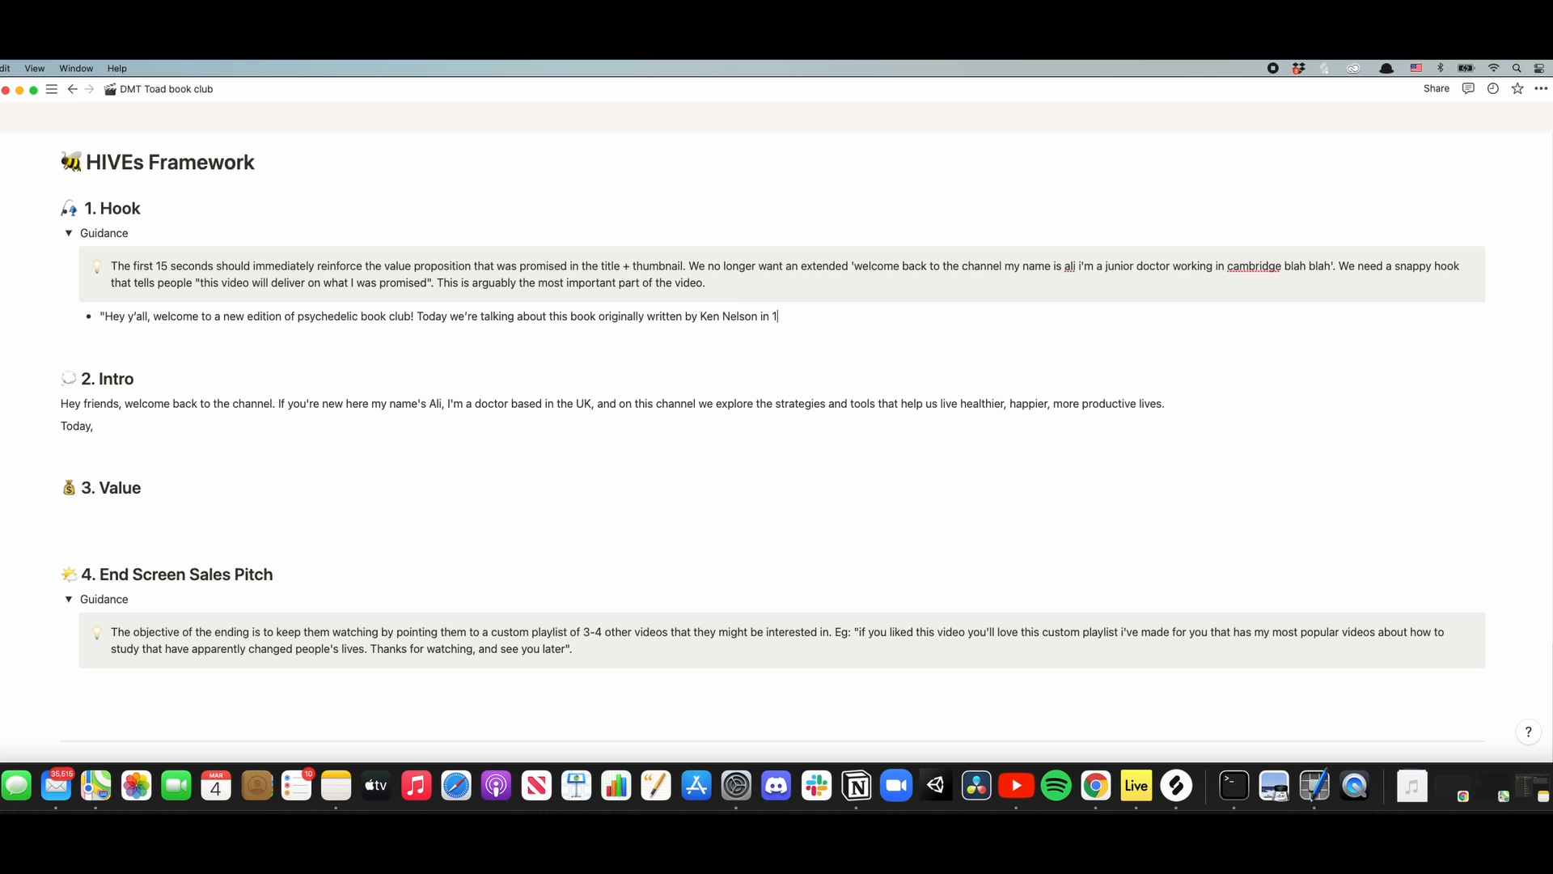
{"action": "type", "text": "983, about the psychedelic toad"}
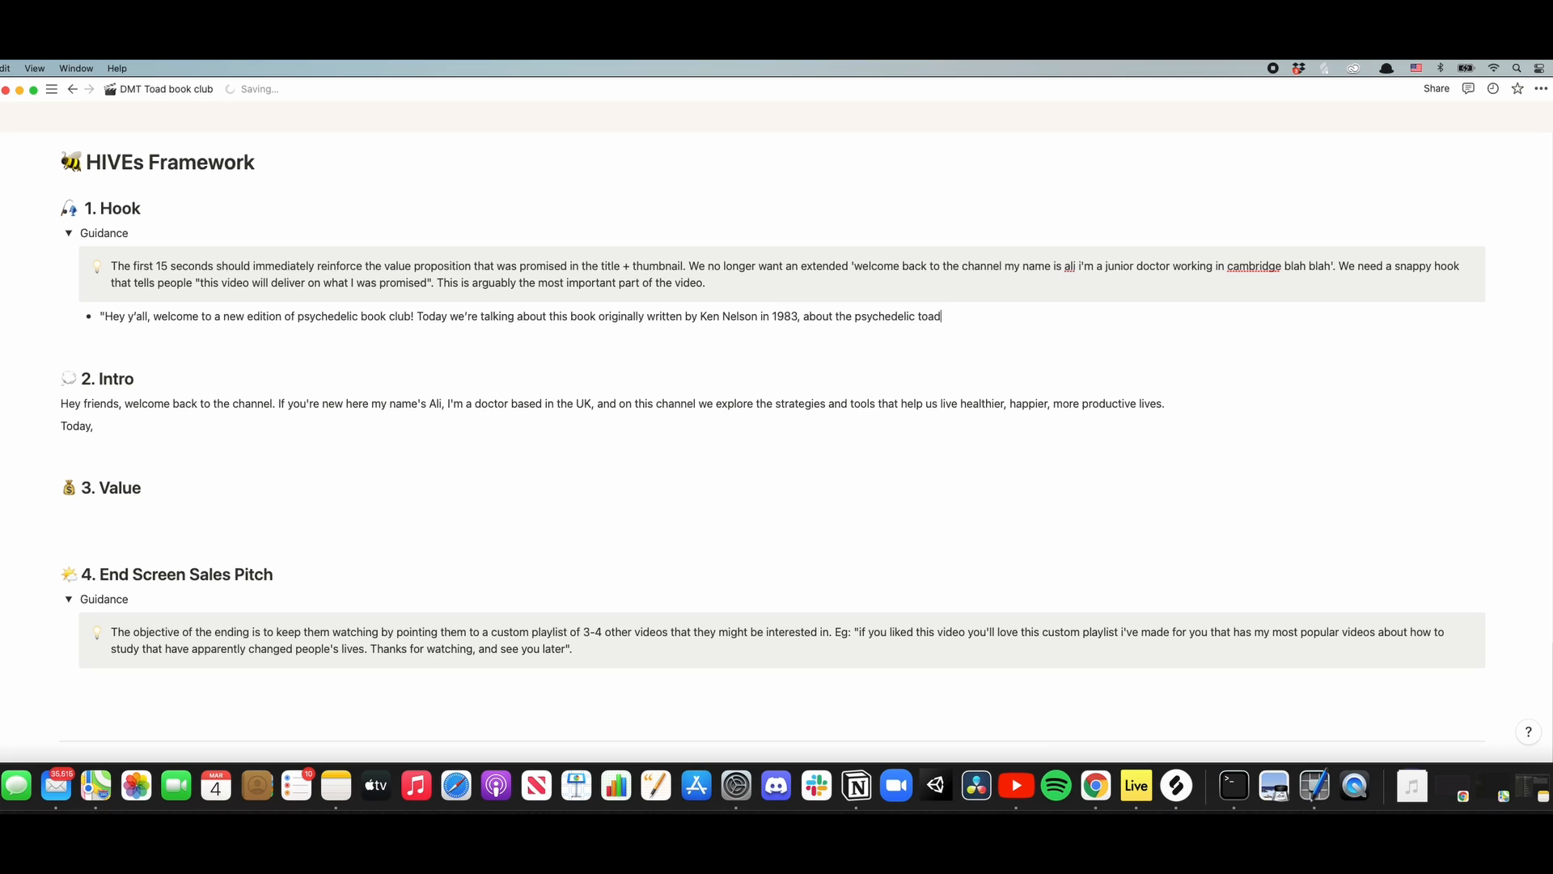
{"action": "type", "text": ", bufo alvarius"}
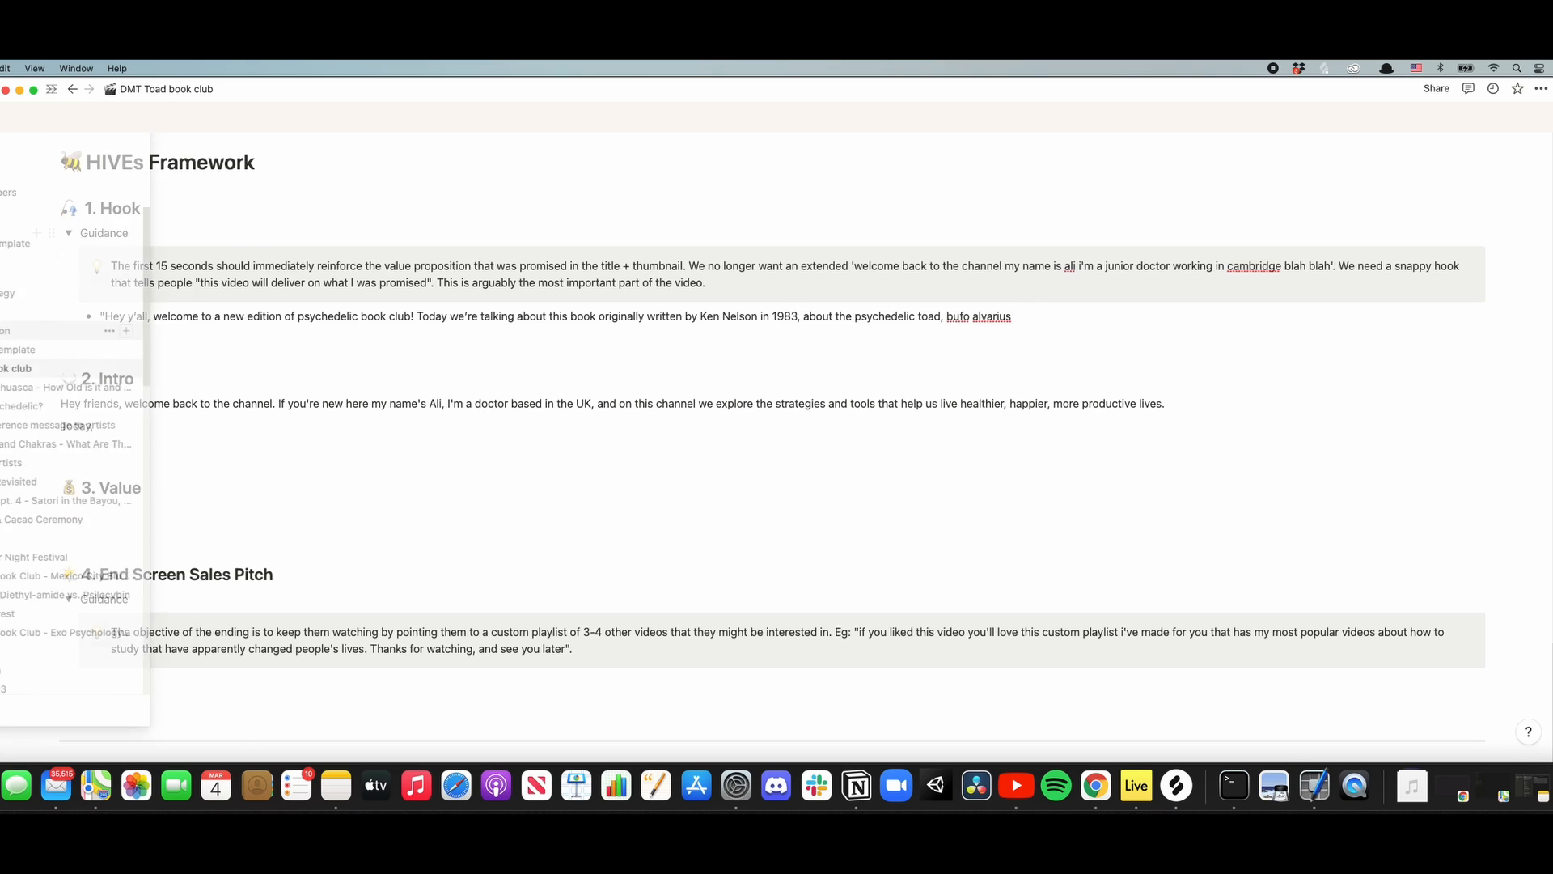
- Replace the two lines of template text under 2. Intro with an empty bulleted list
{"action": "left_click_drag", "start_coordinate": [150, 444], "coordinate": [58, 401]}
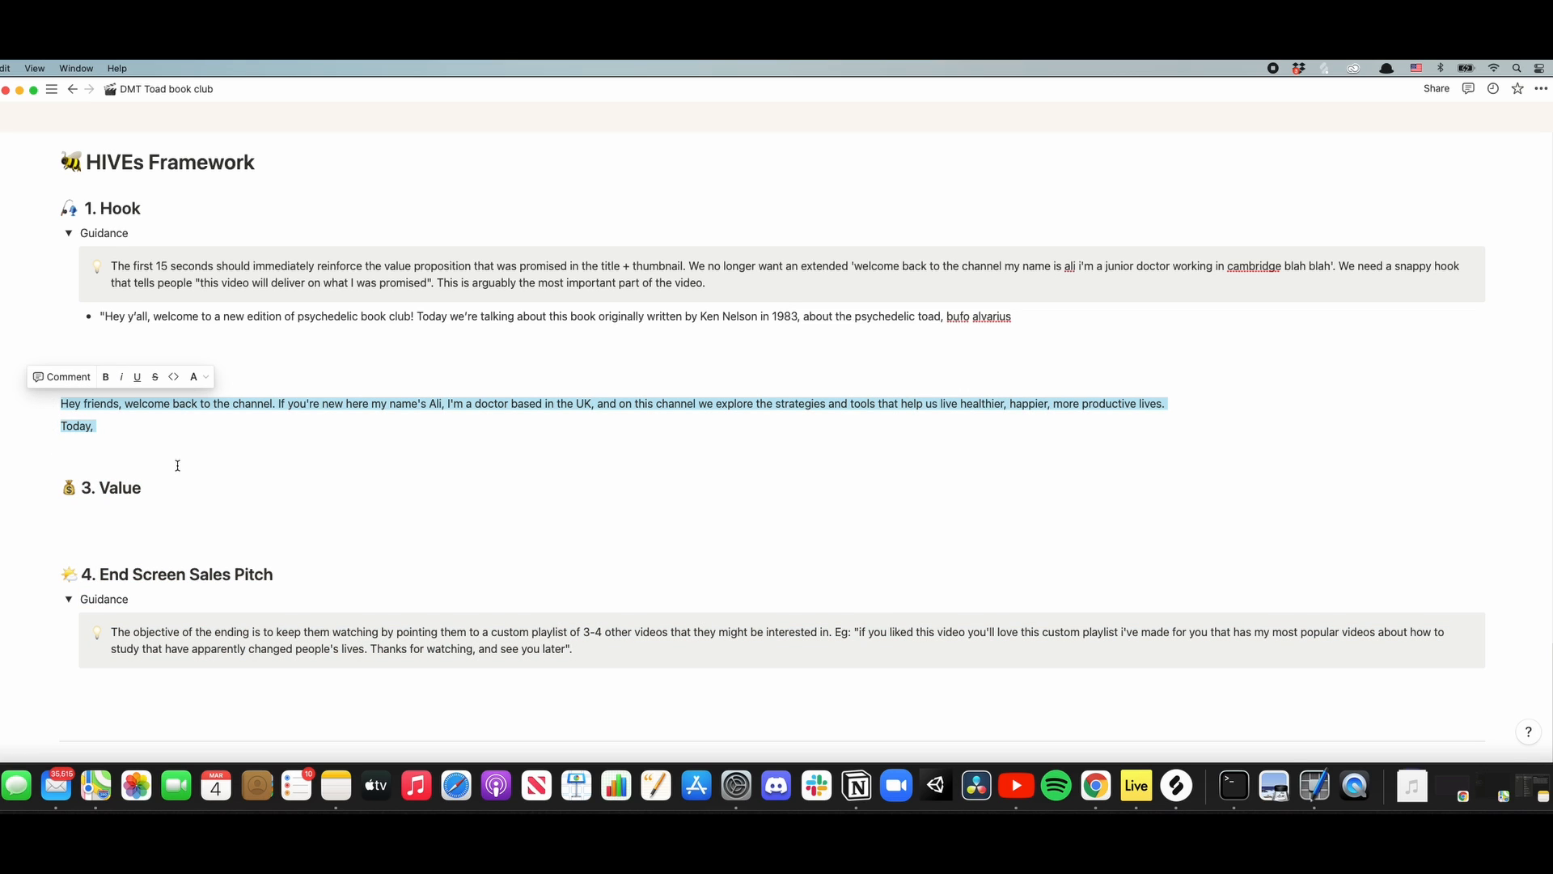
{"action": "key", "text": "BackSpace"}
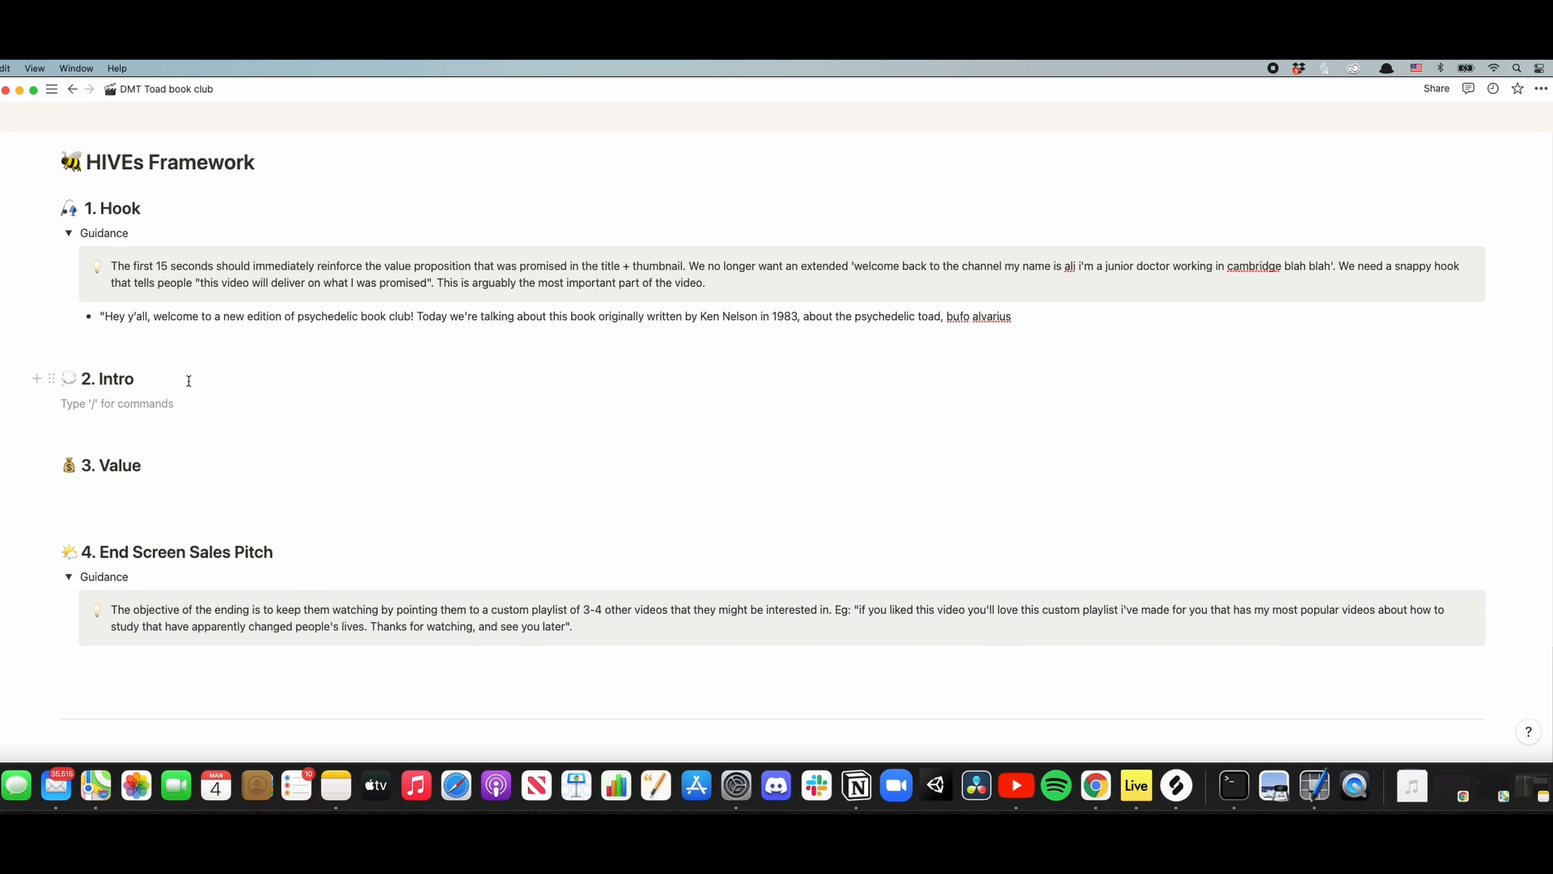
{"action": "type", "text": "/"}
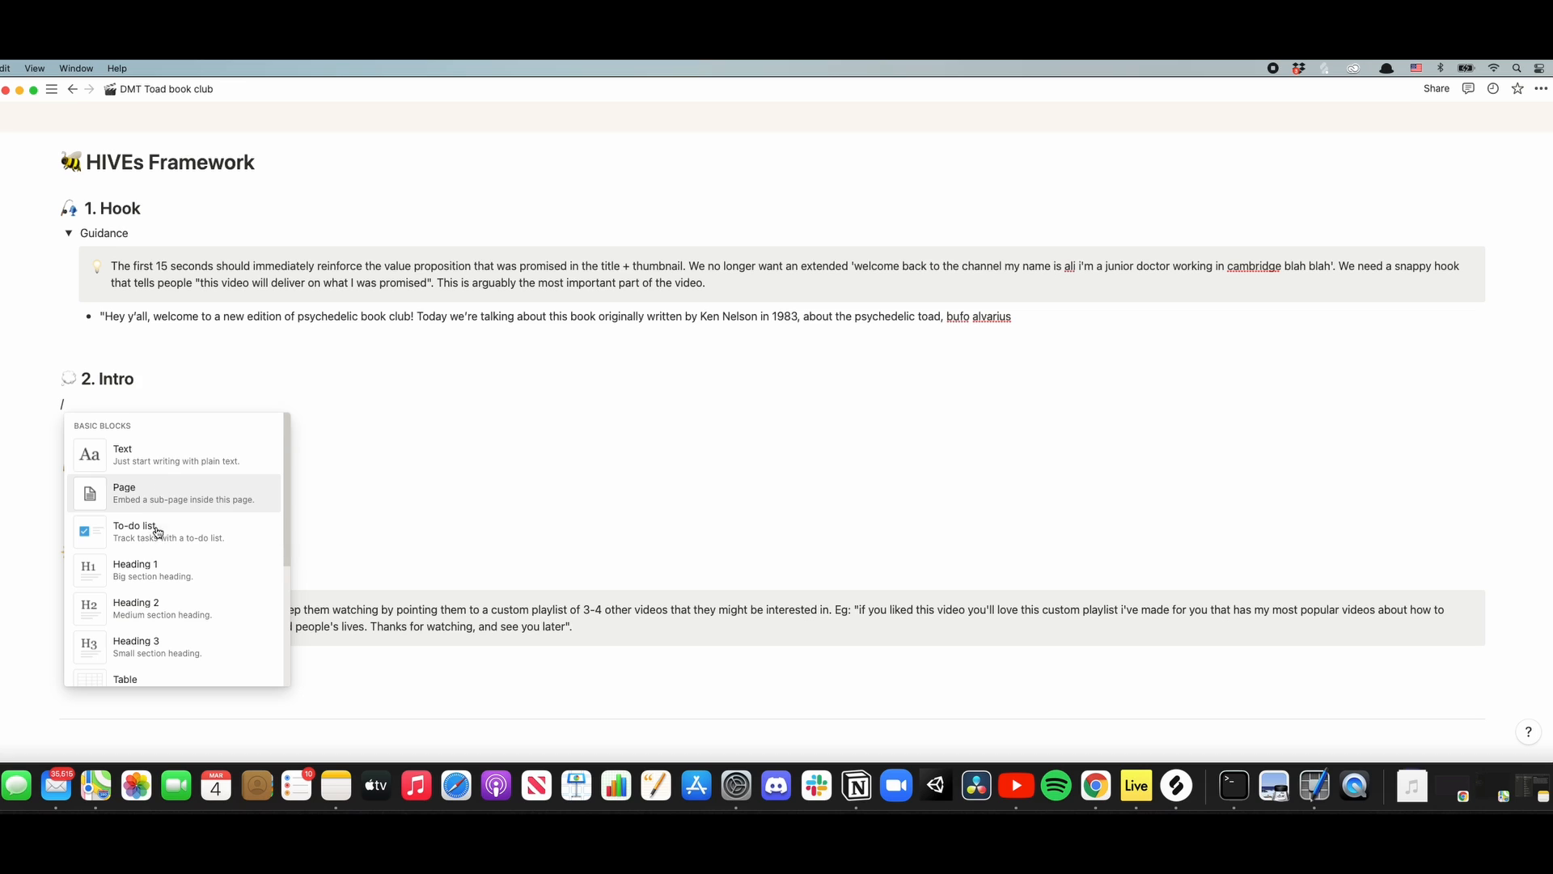
{"action": "scroll", "coordinate": [162, 532], "scroll_direction": "down", "scroll_amount": 2}
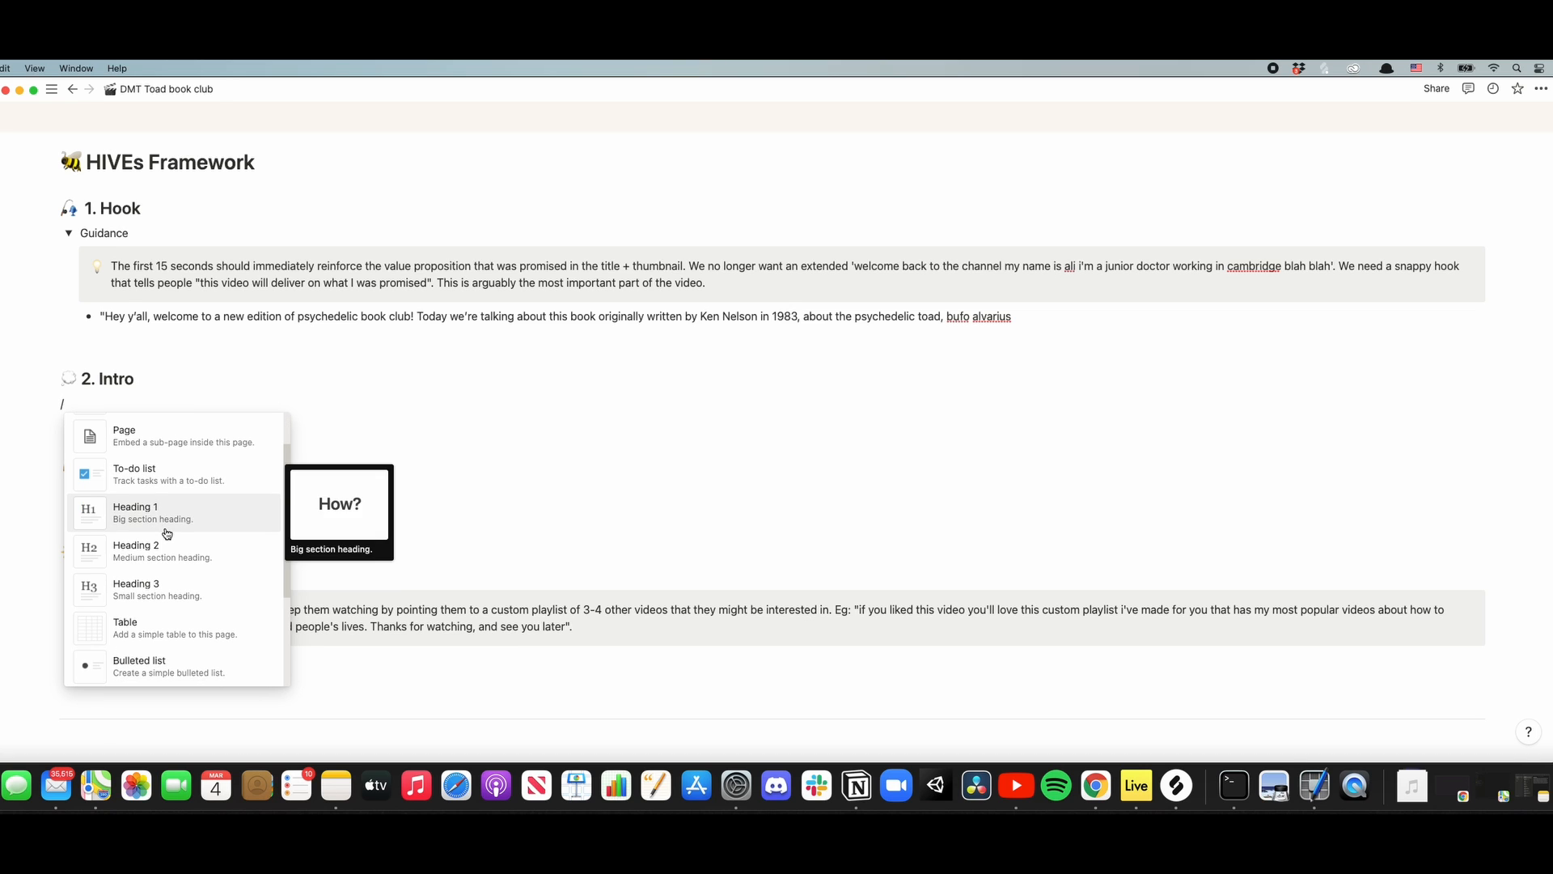
{"action": "scroll", "coordinate": [167, 533], "scroll_direction": "down", "scroll_amount": 1}
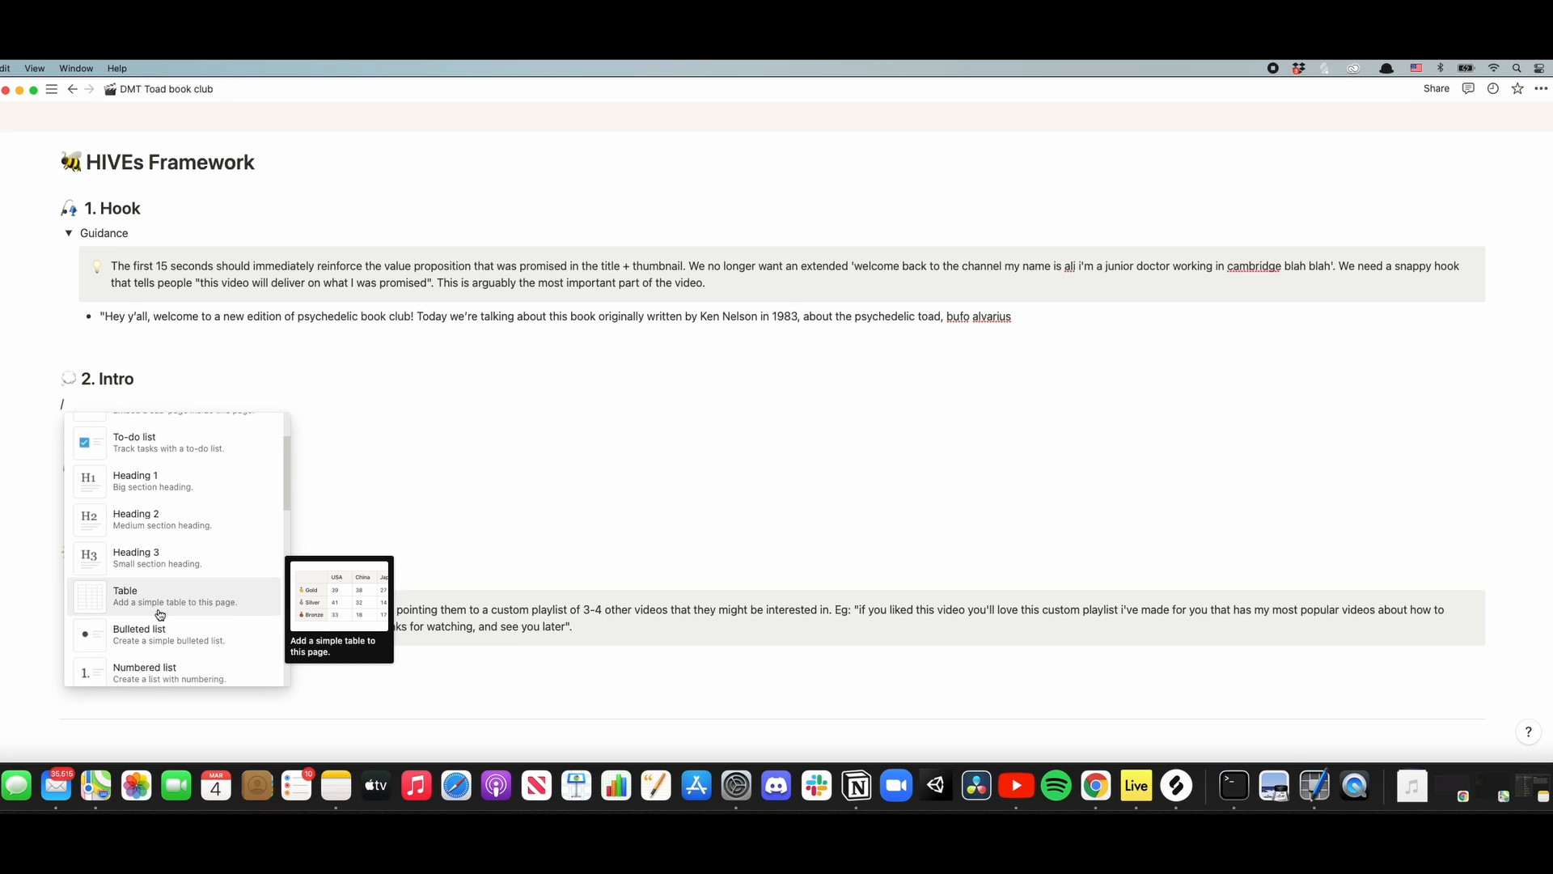
{"action": "scroll", "coordinate": [160, 615], "scroll_direction": "down", "scroll_amount": 2}
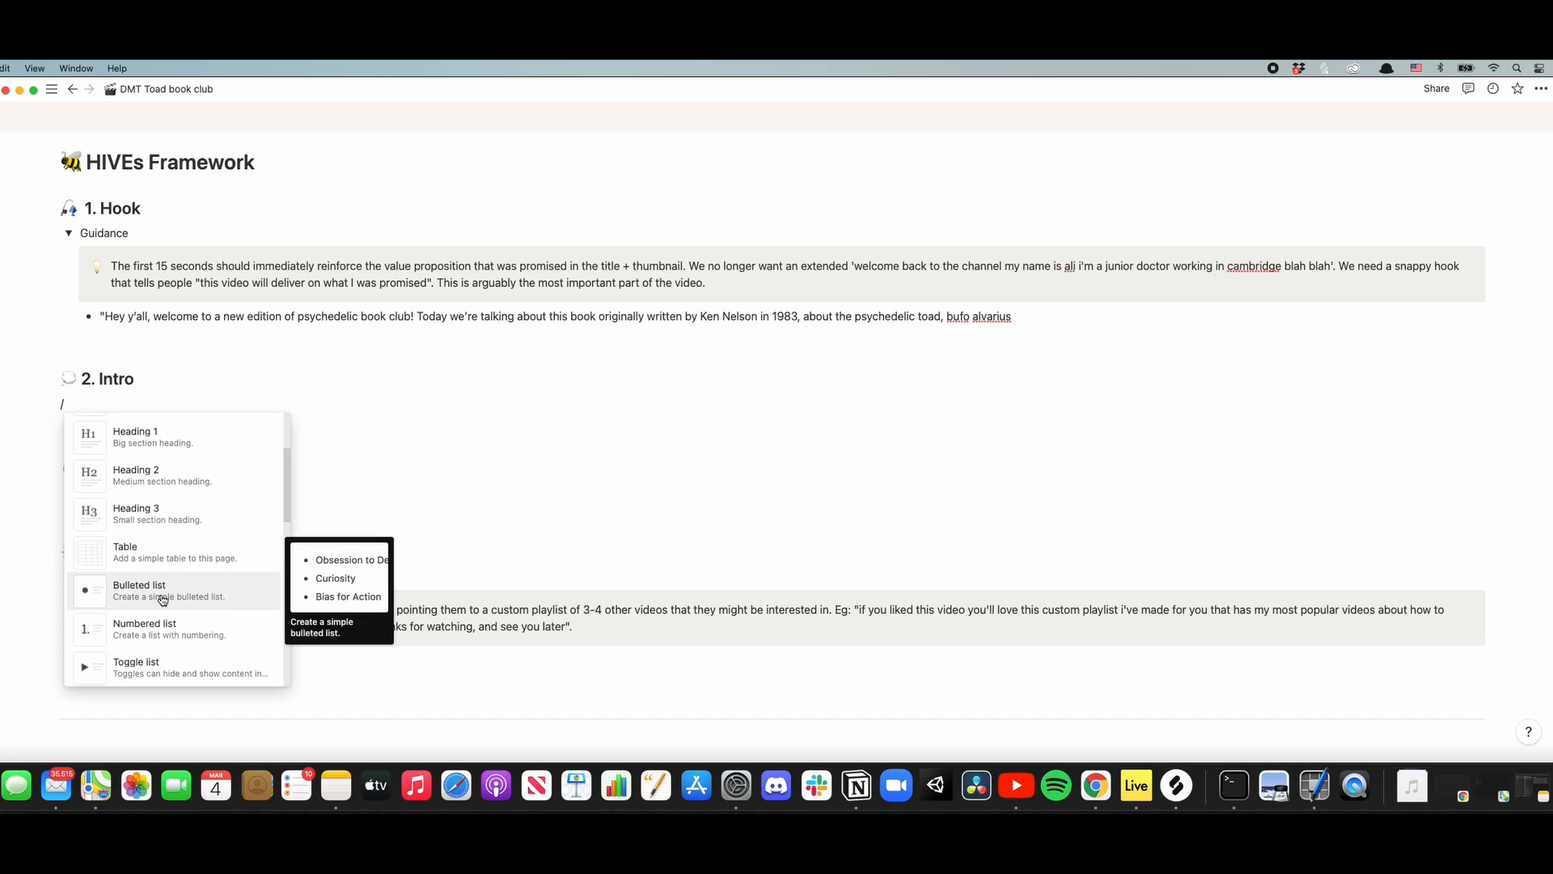
{"action": "left_click", "coordinate": [162, 599]}
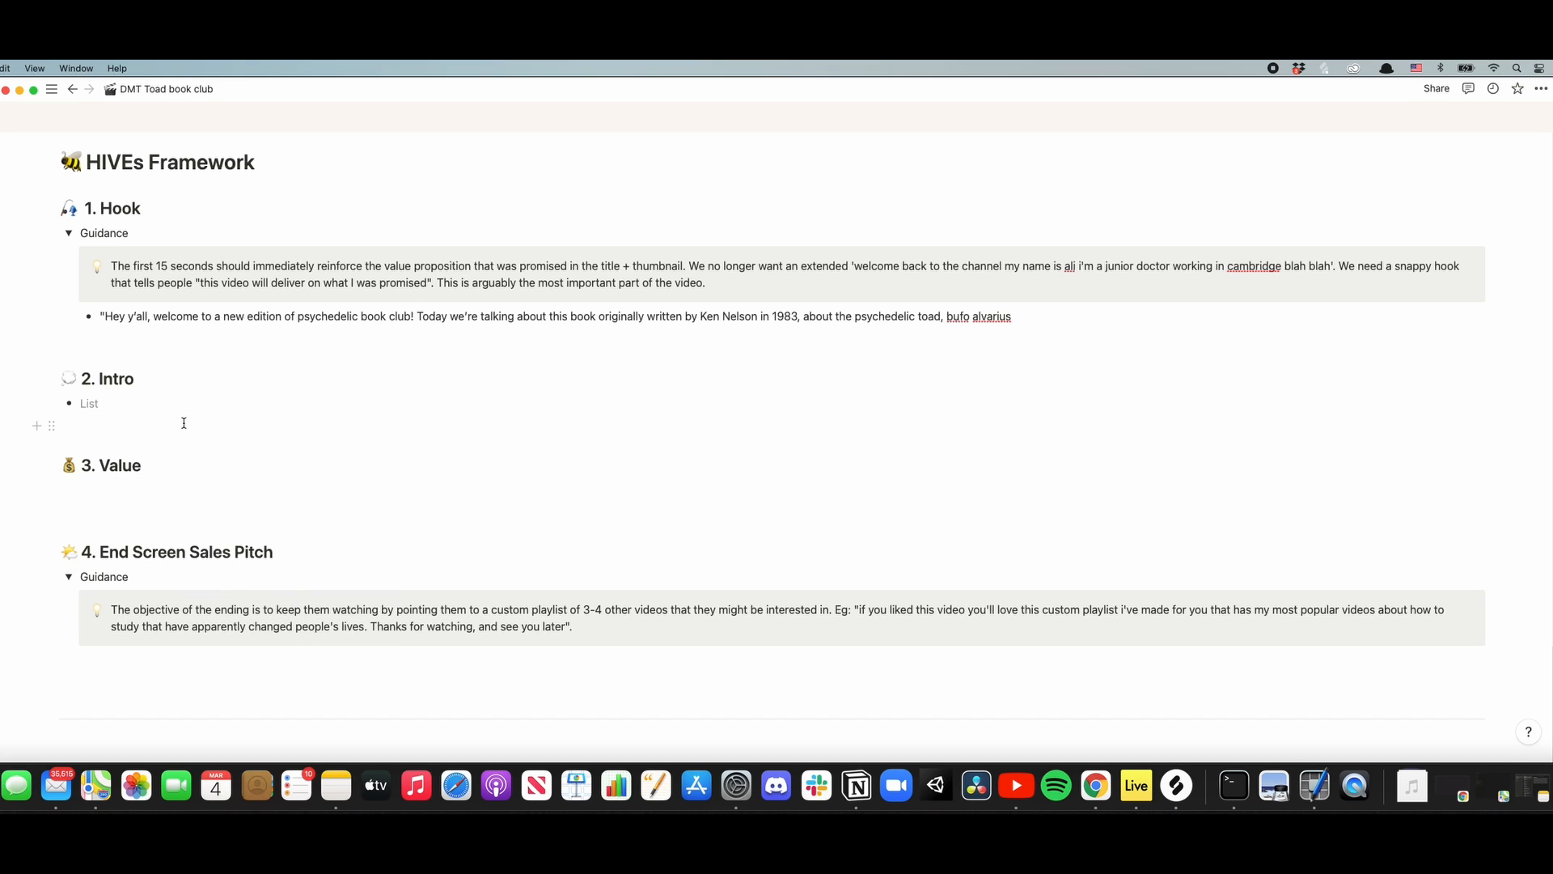
- Write the first Intro bullet "mention how you saw the episode of hamiltons pharmacopeia" and start another bullet below it
{"action": "type", "text": "mention how you saw the episode of h"}
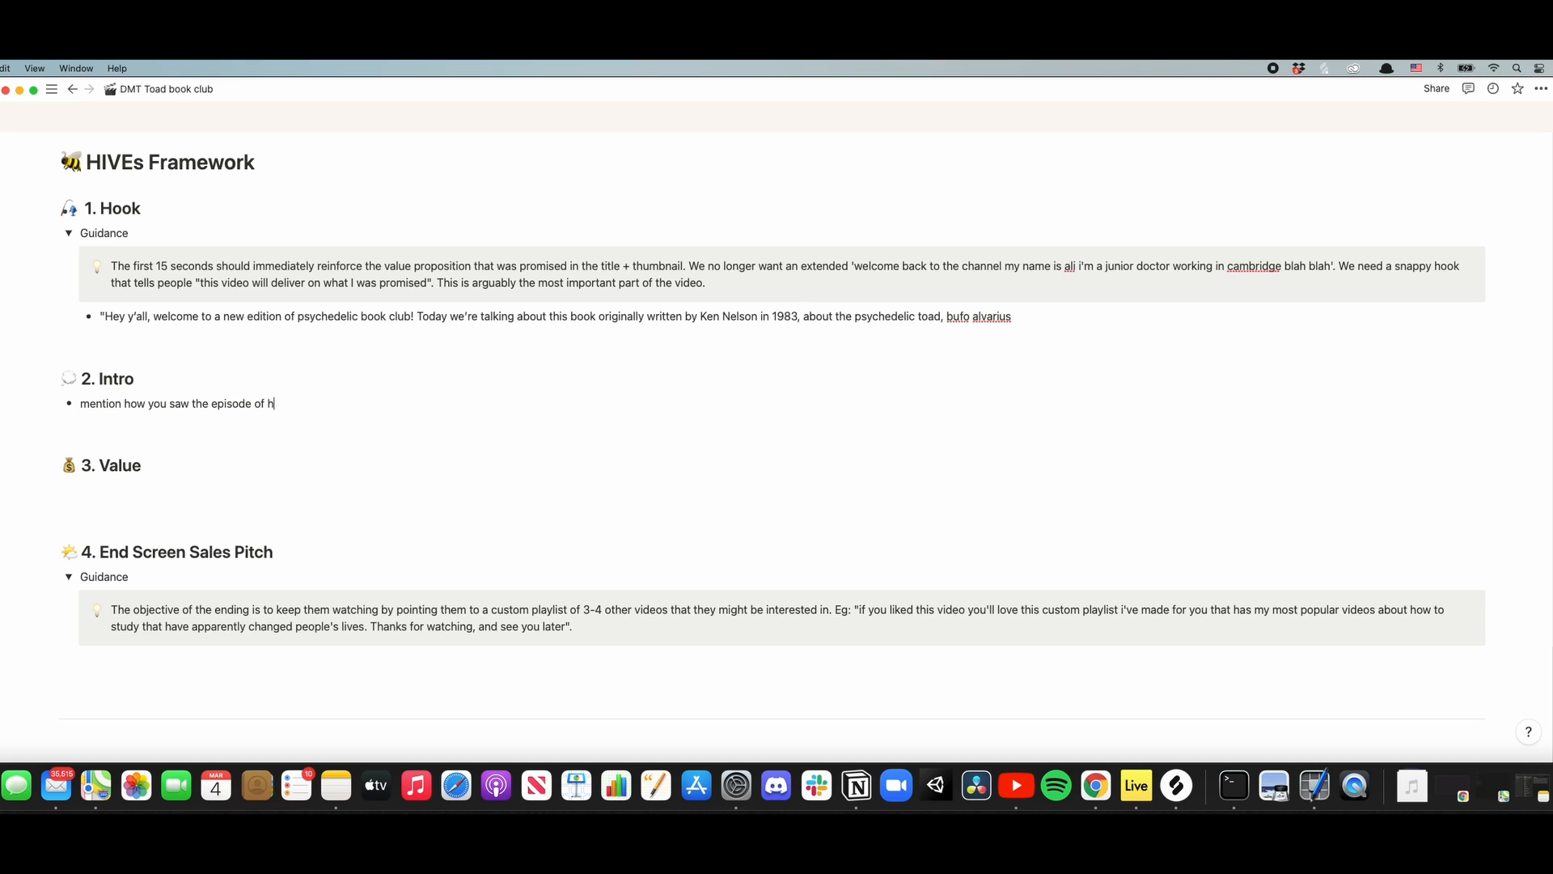
{"action": "type", "text": "amiltons pharmacopeia"}
{"action": "key", "text": "Return"}
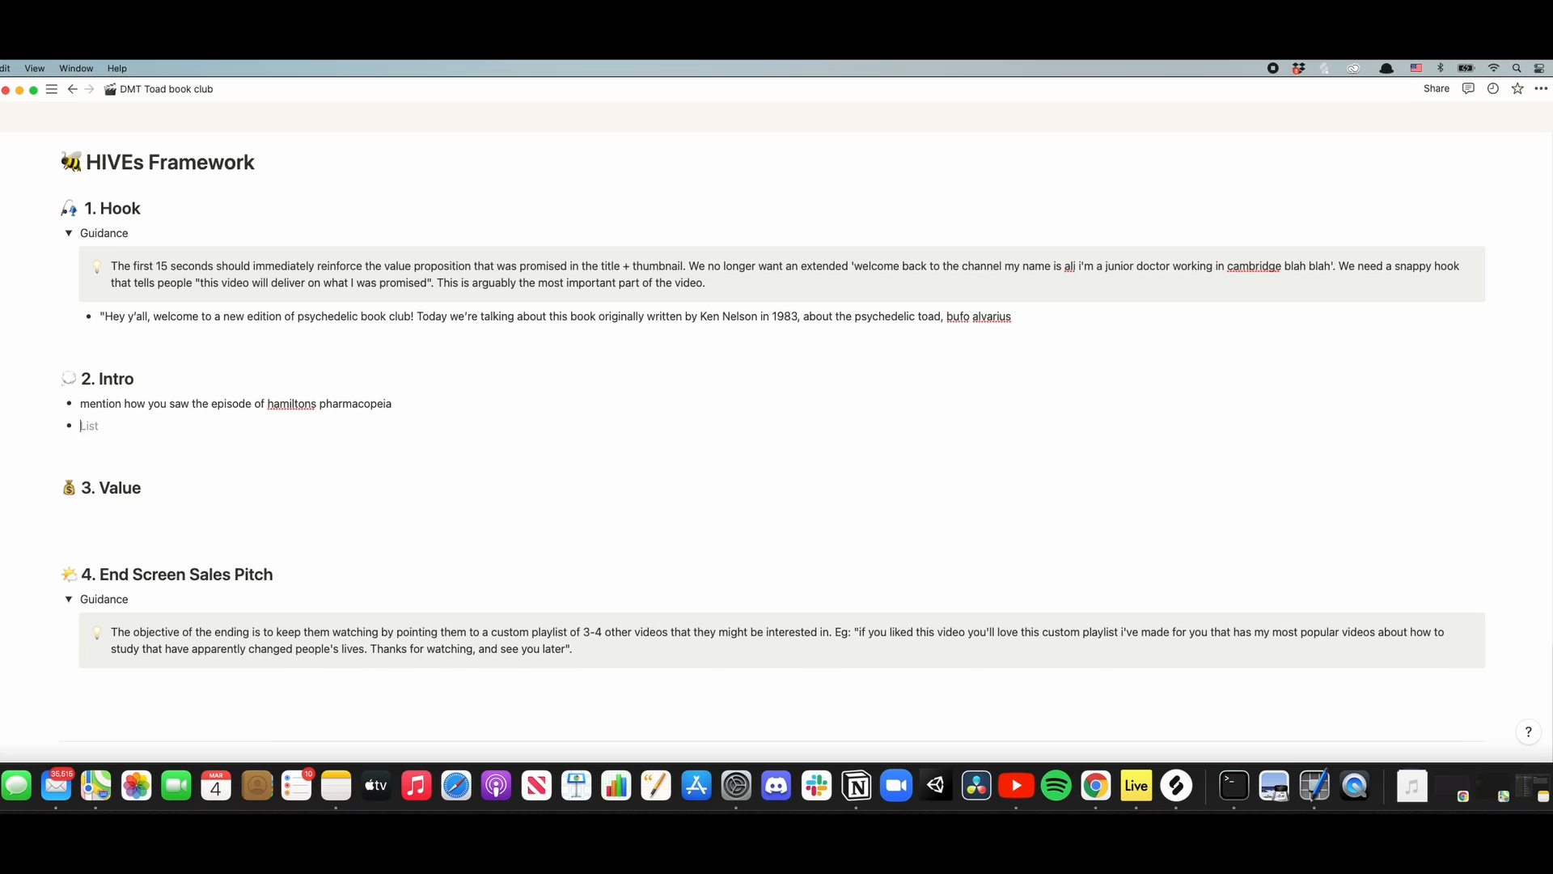
- Write the second Intro bullet "mention how you saw an instagram post about the book/fundraiser - explain that"
{"action": "type", "text": "mention how you saw an instagram"}
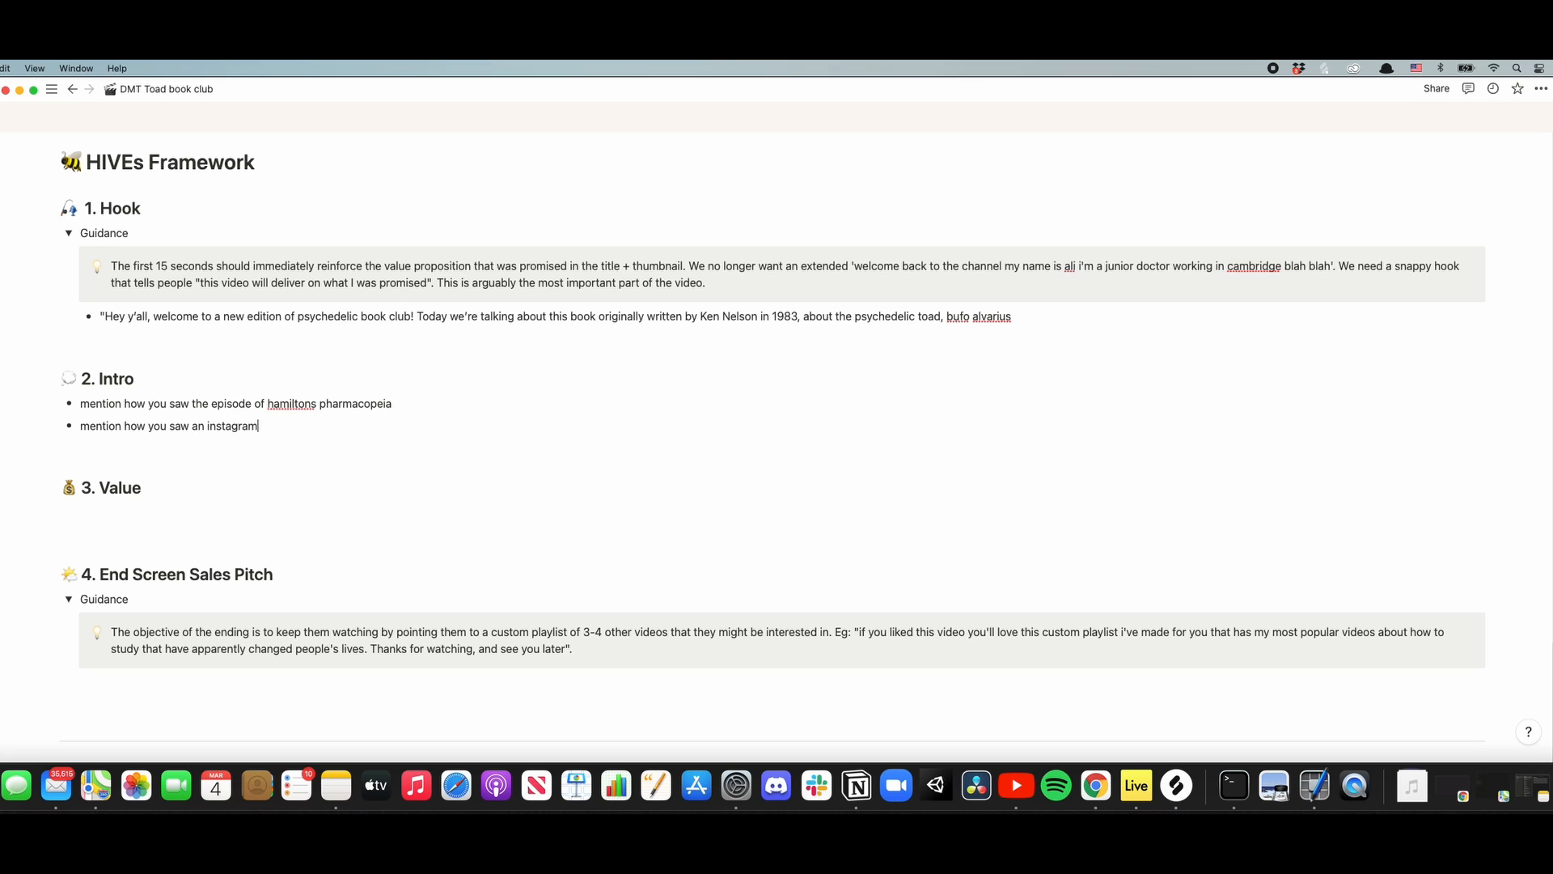
{"action": "type", "text": " post about the book/fun"}
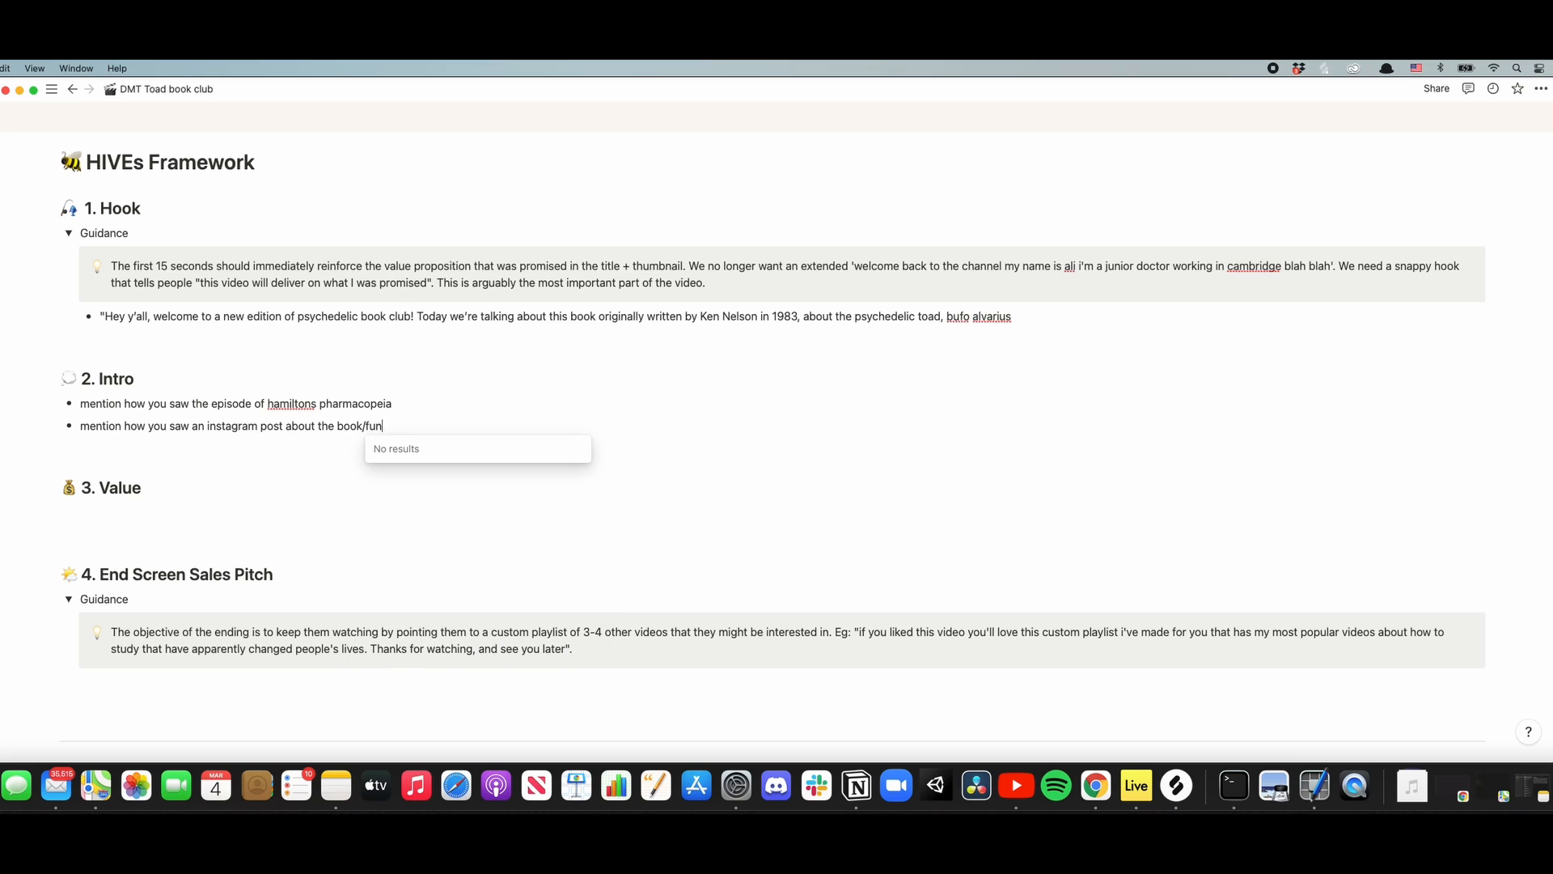
{"action": "type", "text": "draiser"}
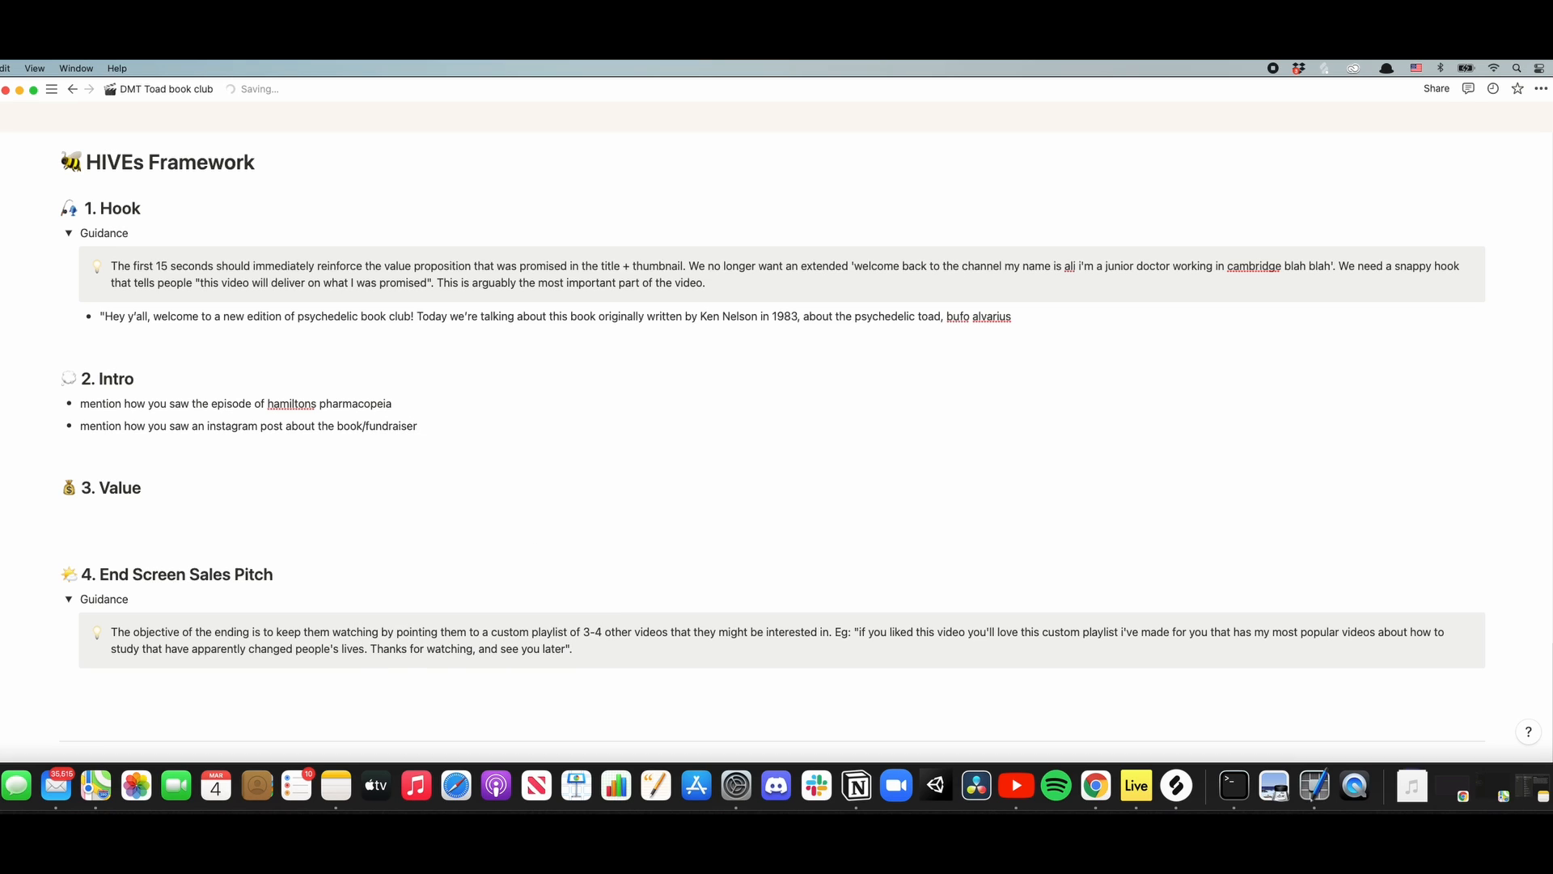
{"action": "type", "text": " - explain that"}
- Begin the closing script below the End Screen Sales Pitch guidance with "hope you enjoyed,"
{"action": "scroll", "coordinate": [254, 538], "scroll_direction": "up", "scroll_amount": 20}
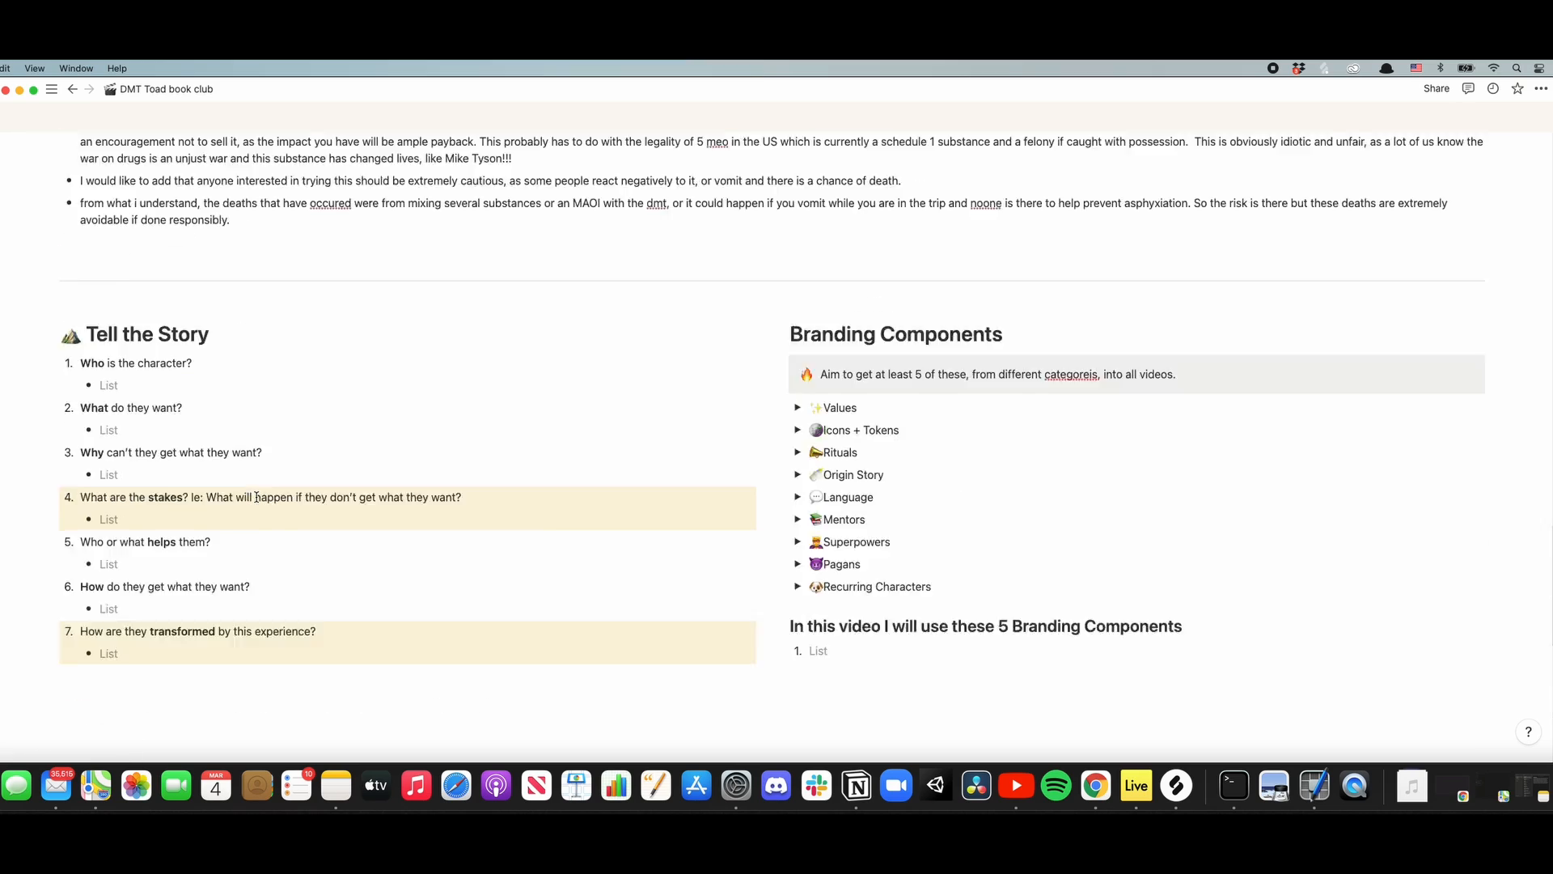
{"action": "scroll", "coordinate": [260, 491], "scroll_direction": "up", "scroll_amount": 10}
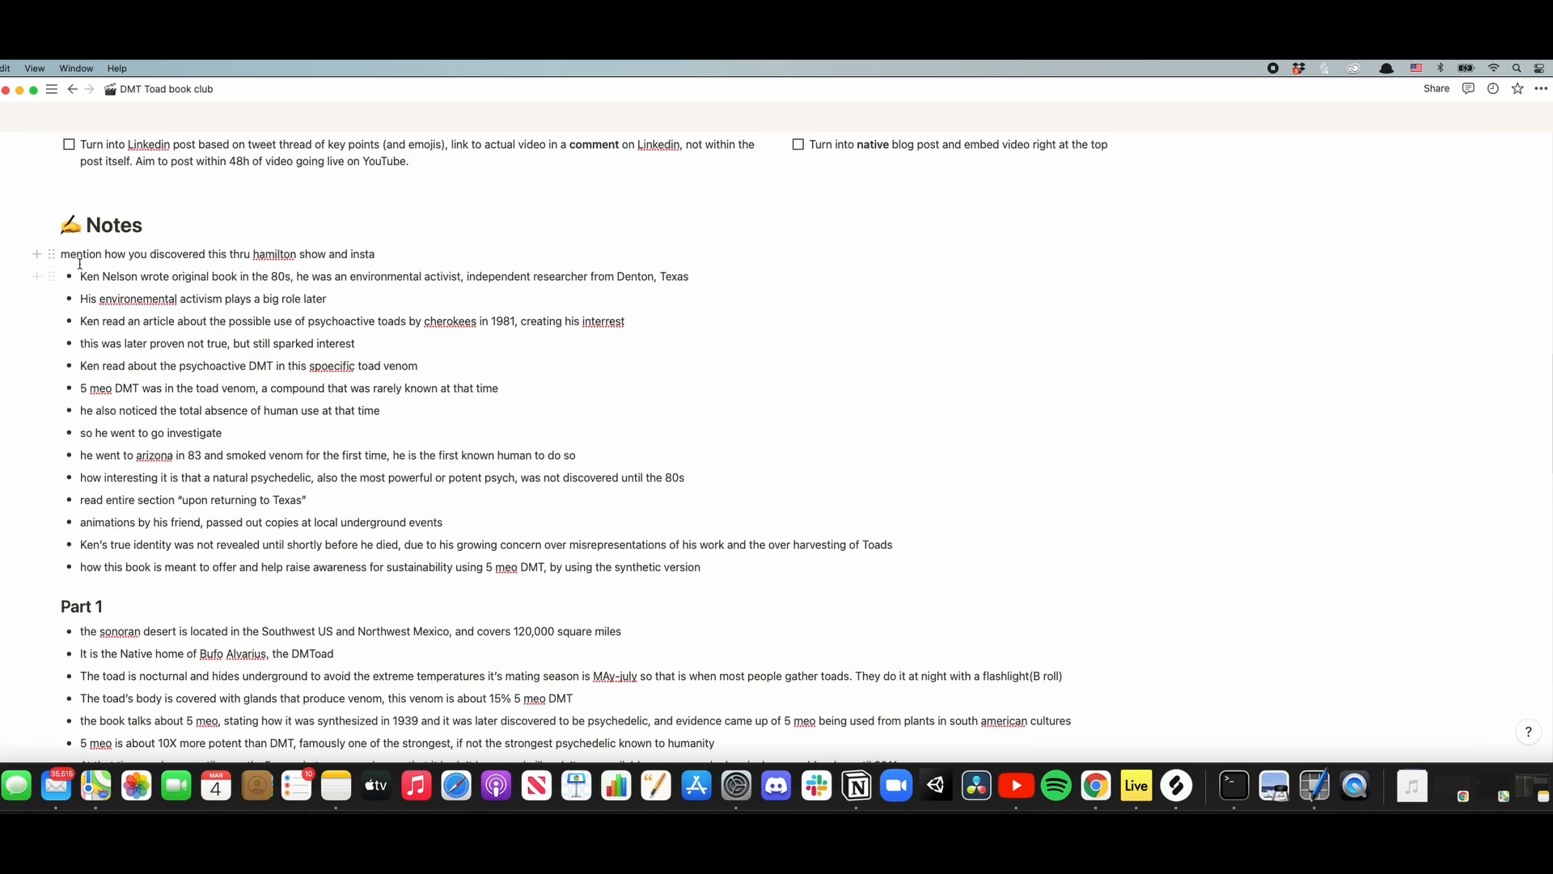
{"action": "scroll", "coordinate": [494, 555], "scroll_direction": "down", "scroll_amount": 20}
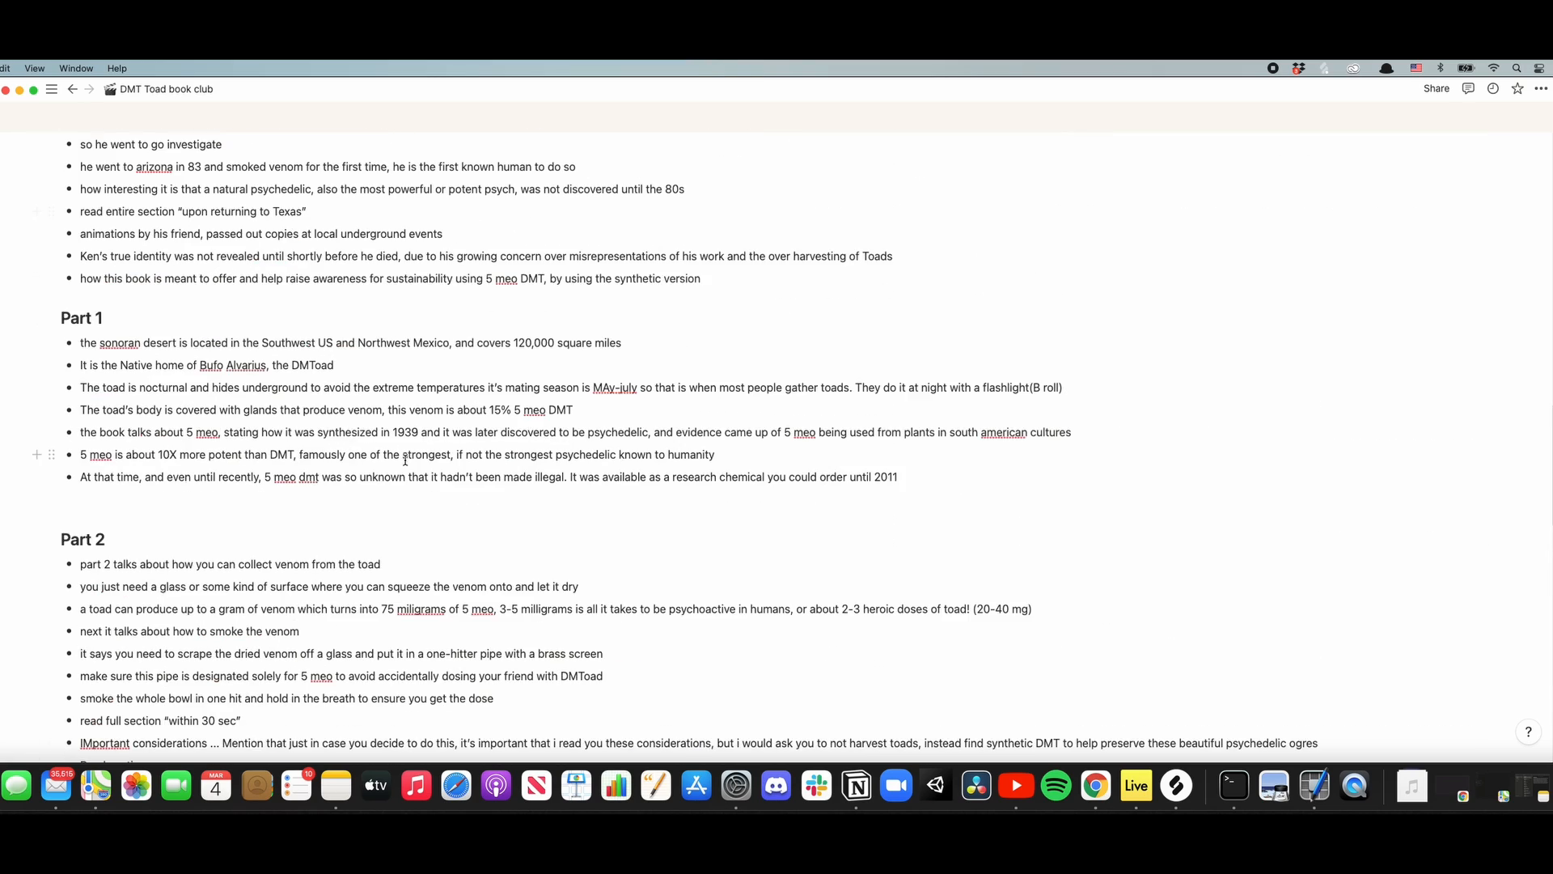
{"action": "scroll", "coordinate": [392, 446], "scroll_direction": "down", "scroll_amount": 5}
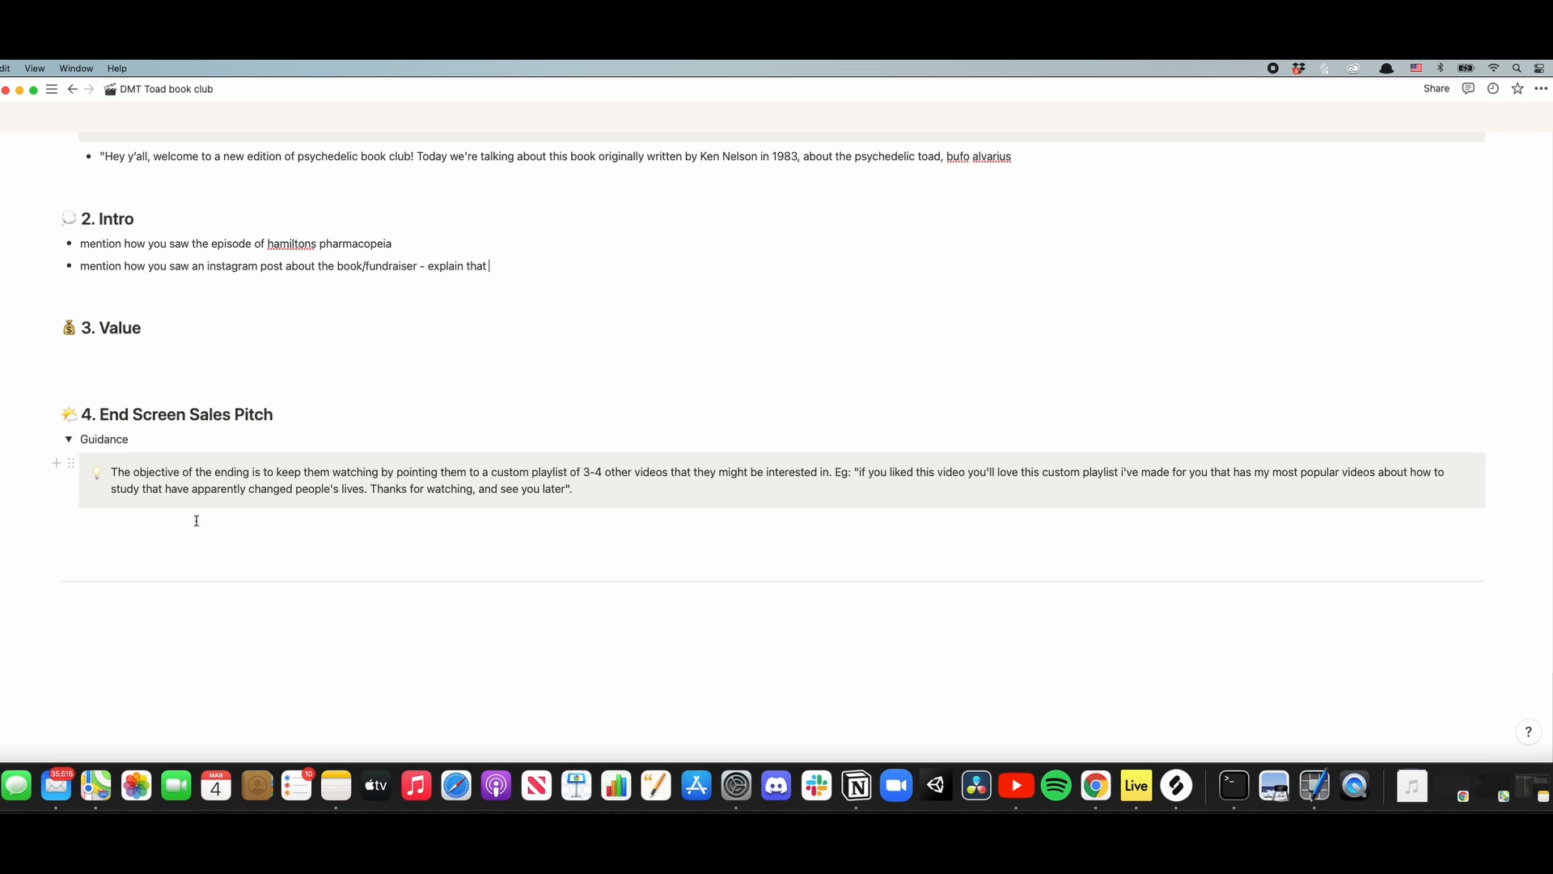
{"action": "left_click", "coordinate": [136, 542]}
{"action": "type", "text": "hope you enjoyed,"}
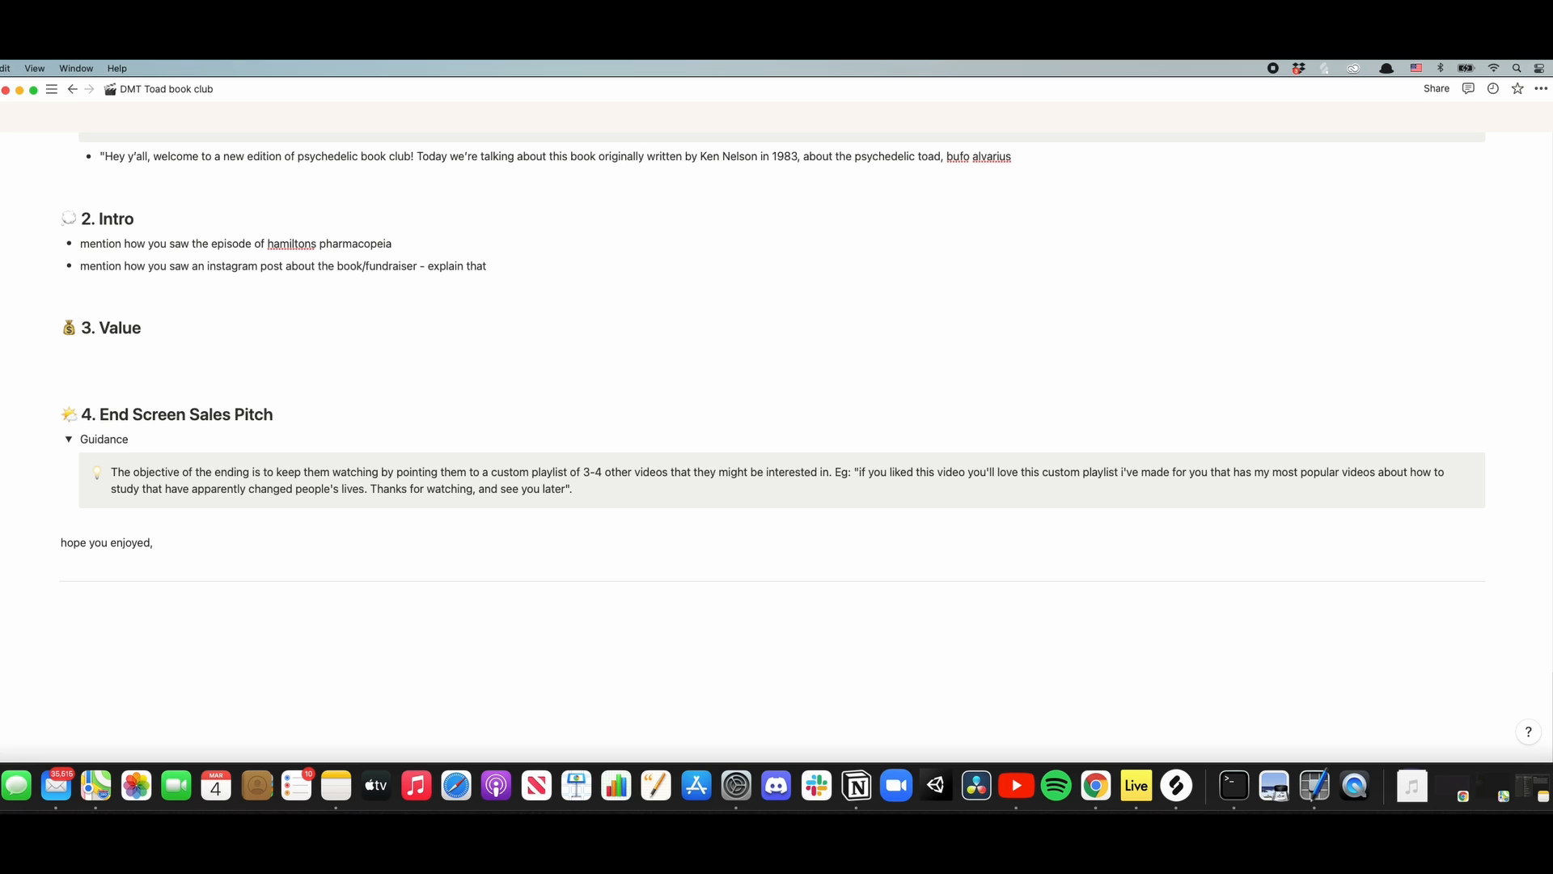